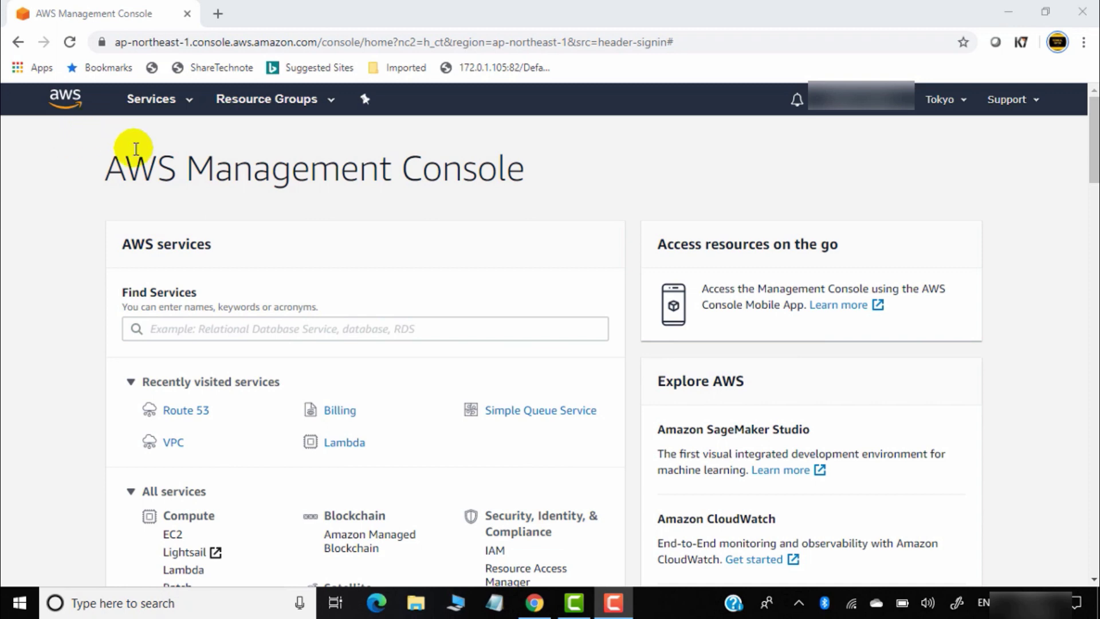
Open the Route 53 service from the Networking & Content Delivery category
left_click(193, 104)
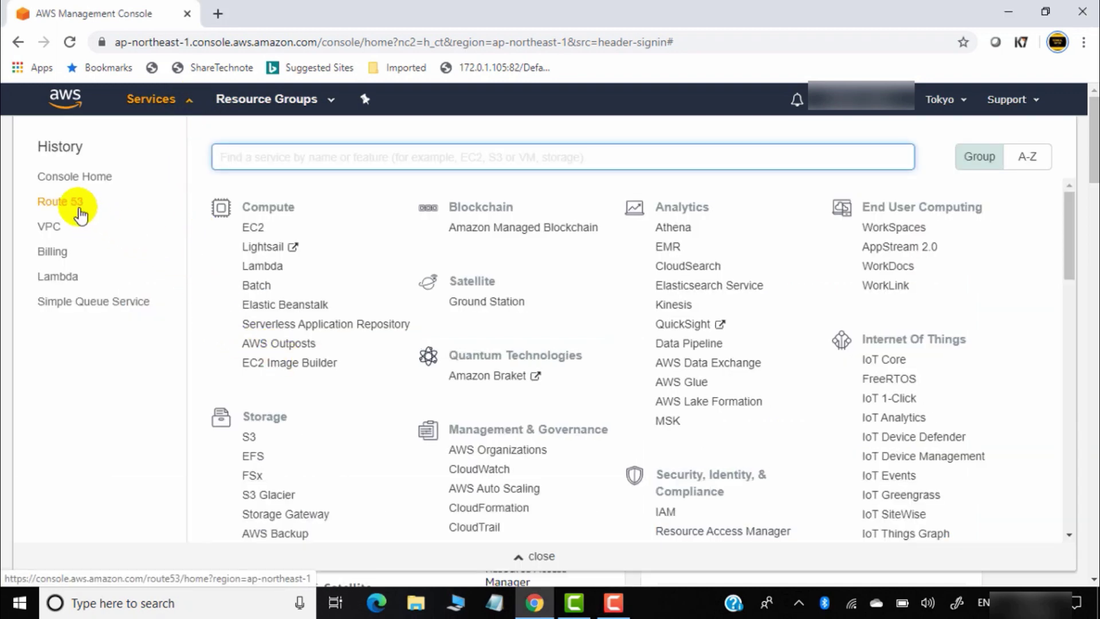
scroll(299, 292, "down", 4)
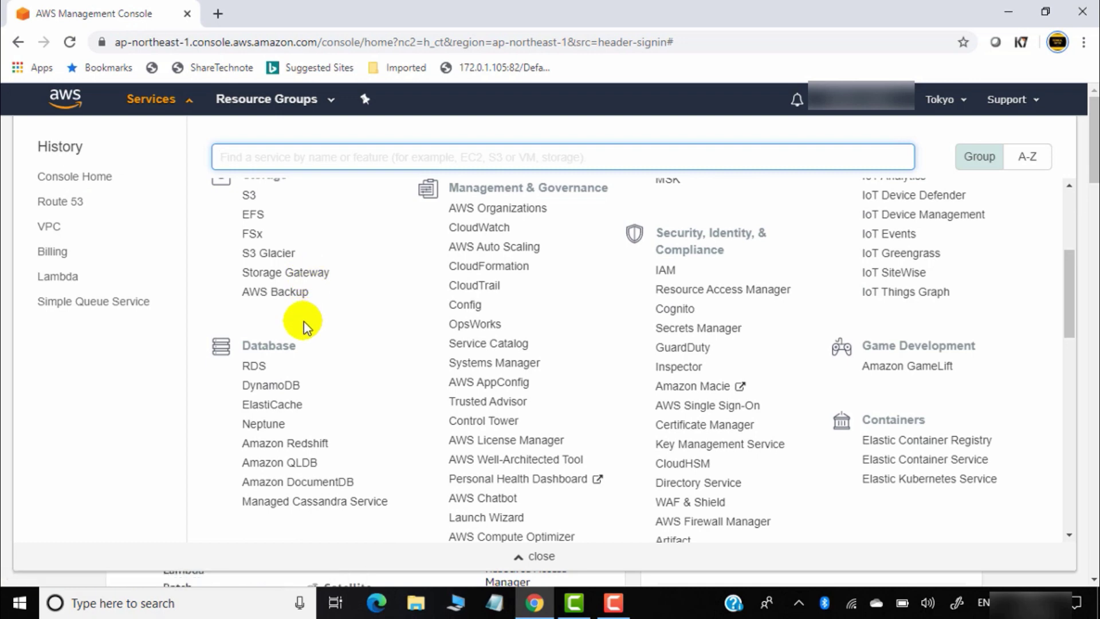
scroll(298, 344, "down", 8)
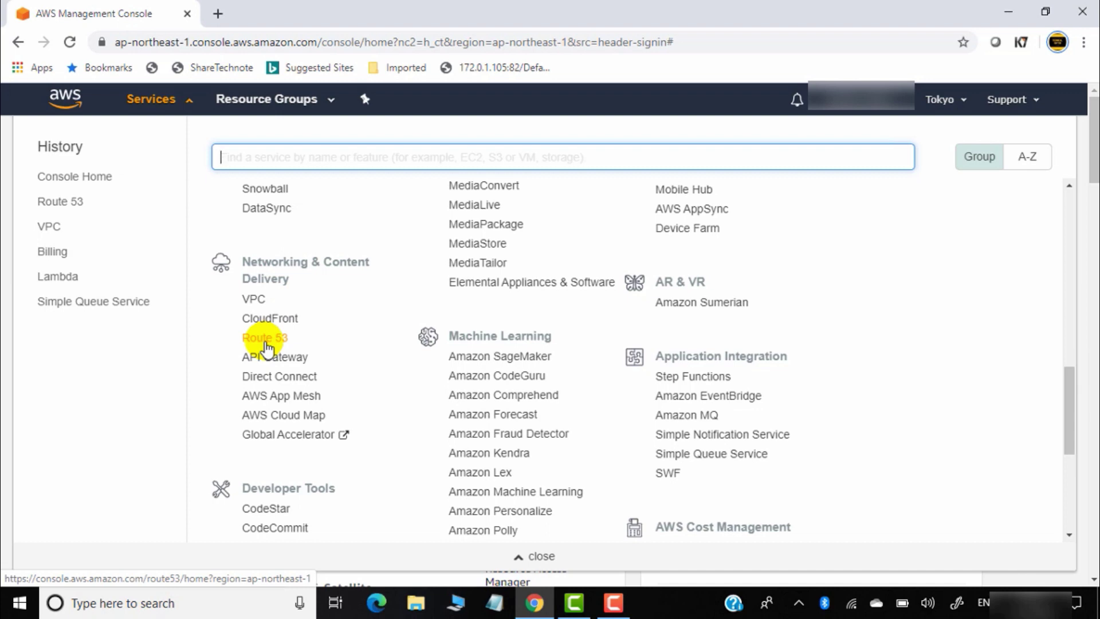
left_click(265, 342)
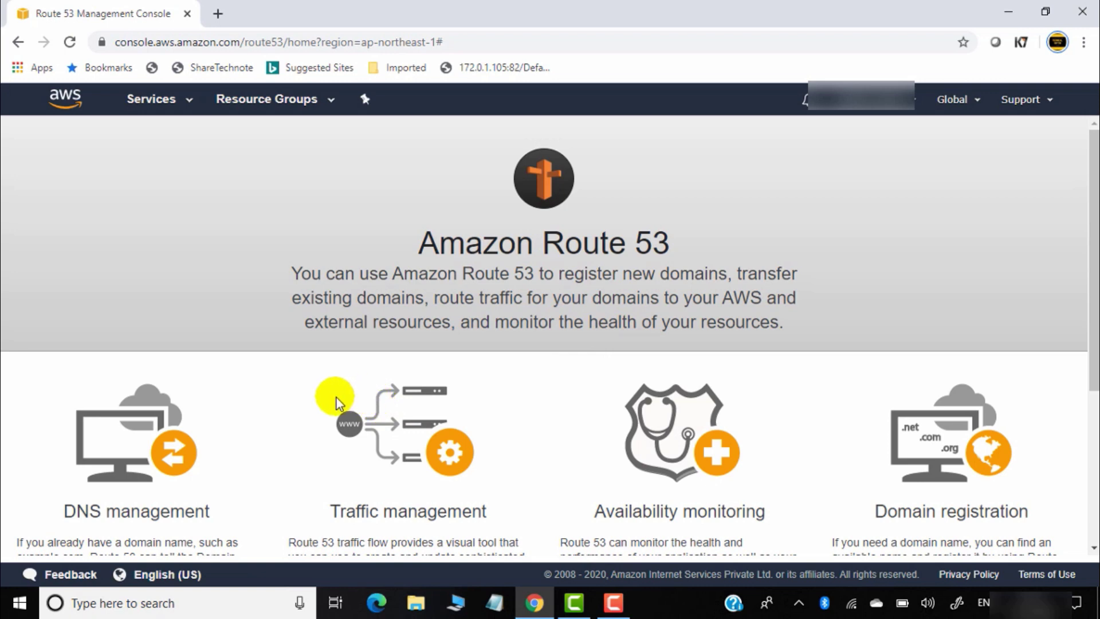
Get started with domain registration in Route 53 and start registering a new domain
scroll(287, 344, "down", 3)
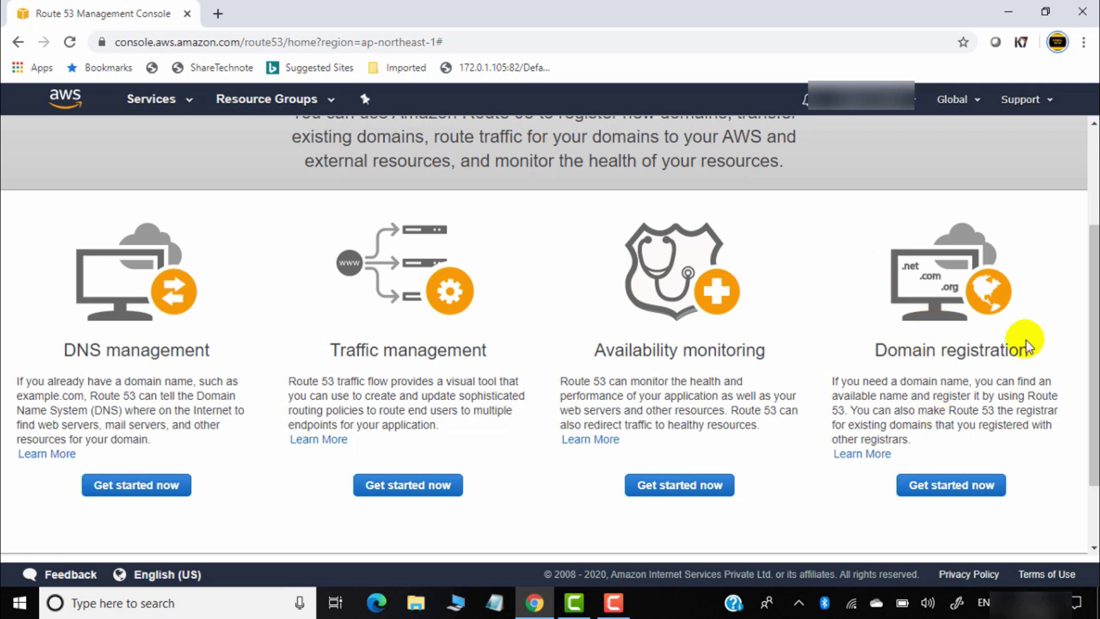
left_click(945, 492)
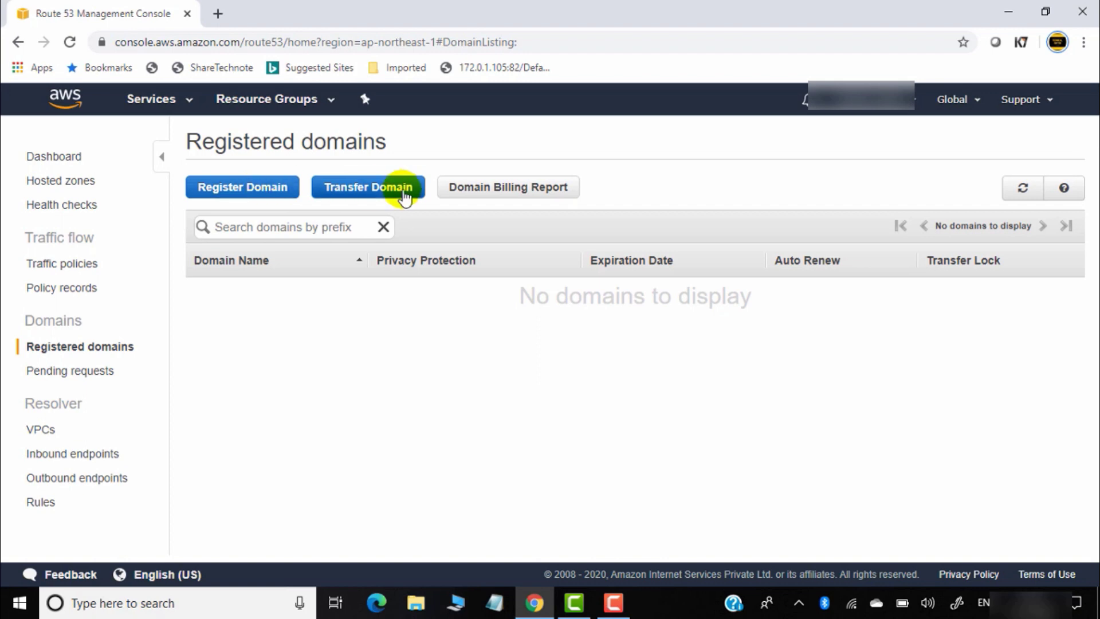
left_click(259, 195)
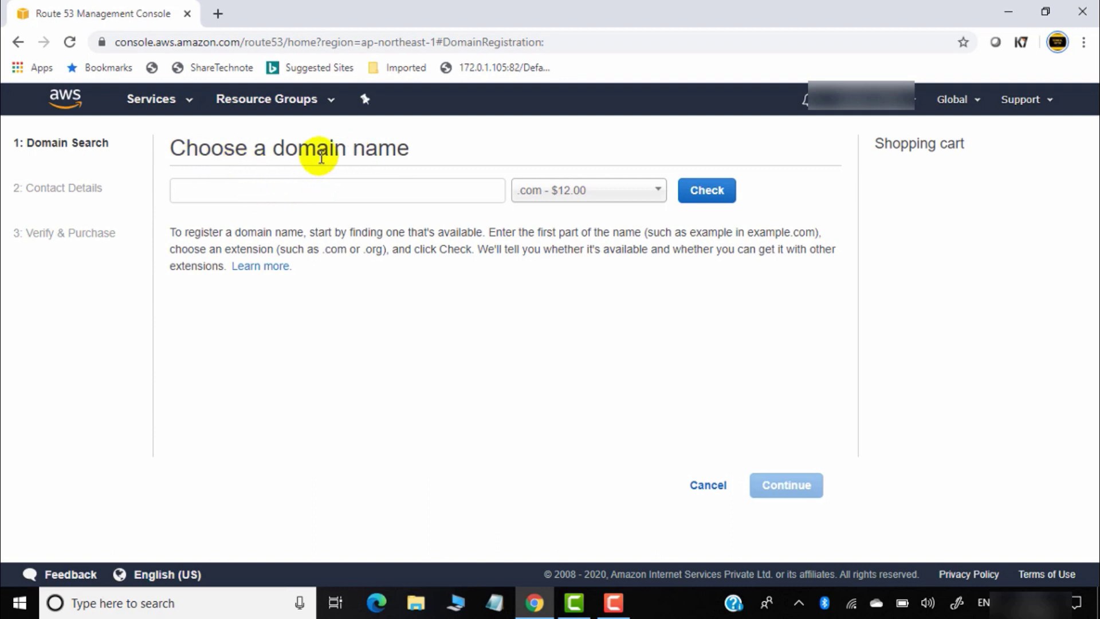
Enter the domain name technicalguftgu with the .com extension and check its availability
left_click(247, 199)
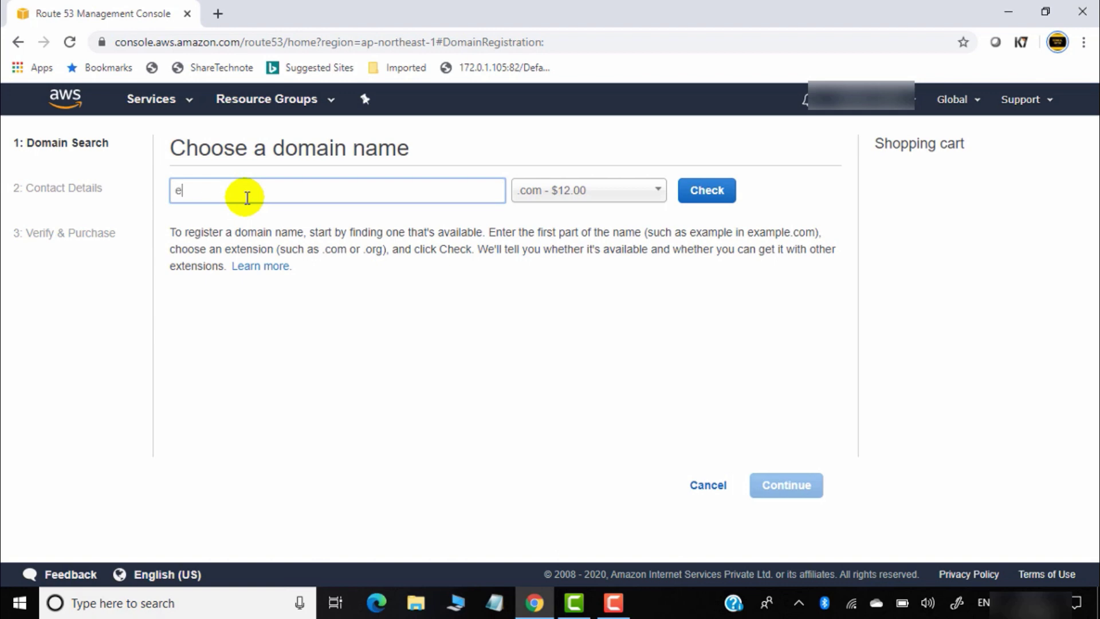
type("technicalguftgu")
left_click(545, 194)
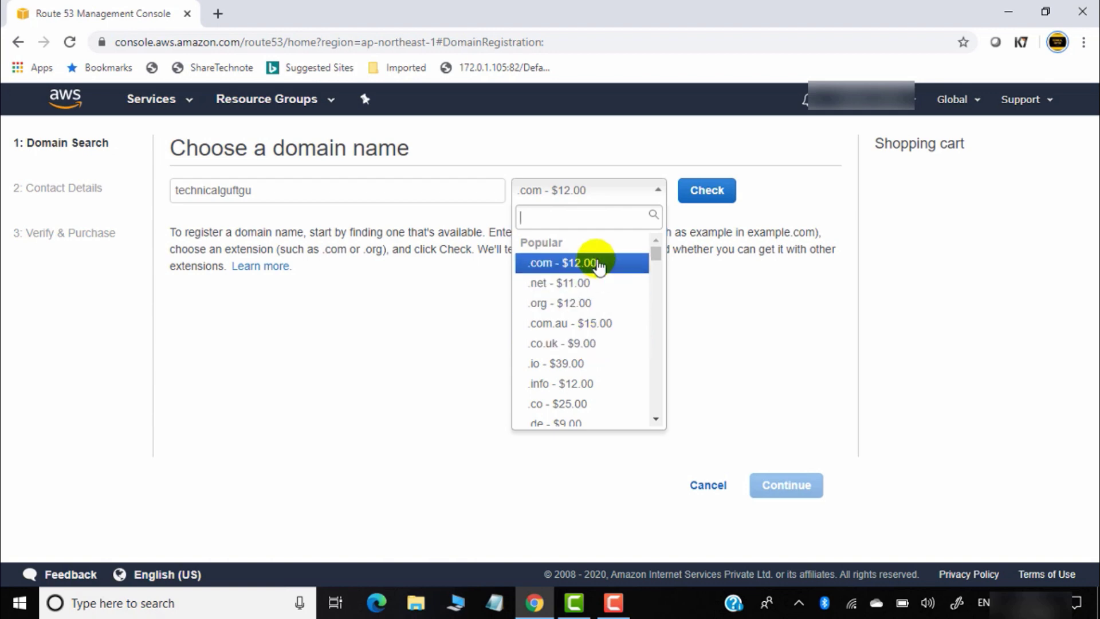
scroll(636, 344, "down", 1)
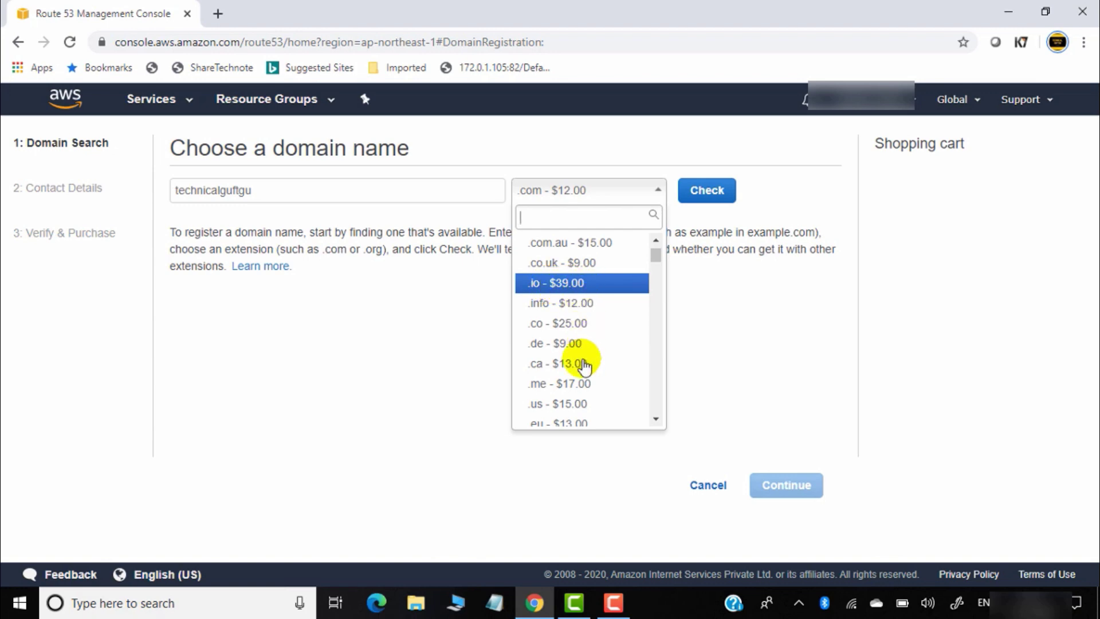
key("Escape")
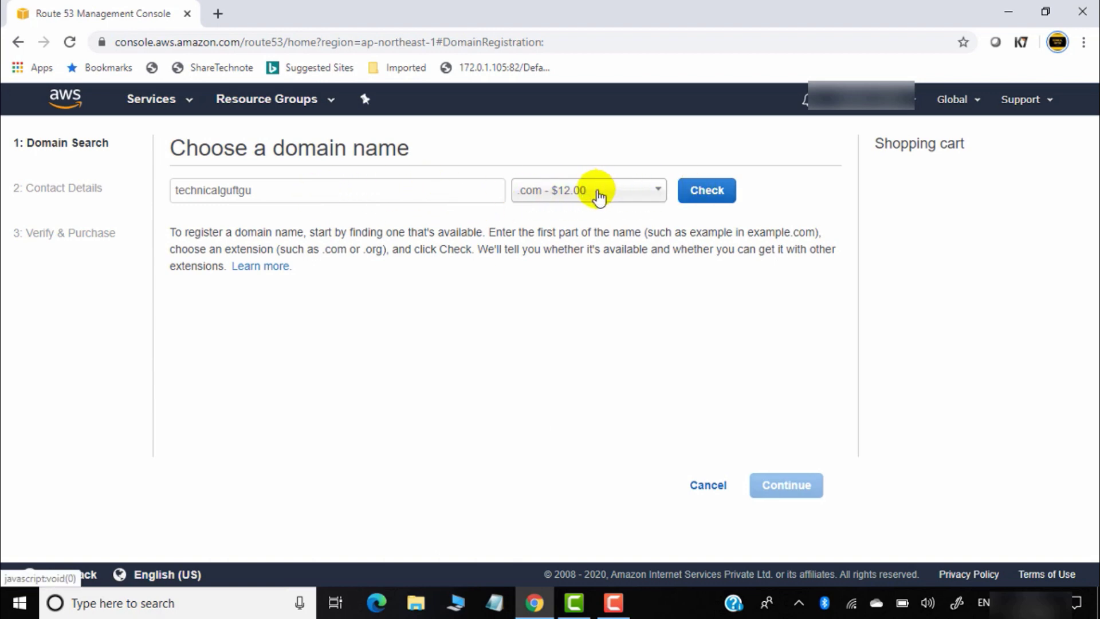
left_click(711, 193)
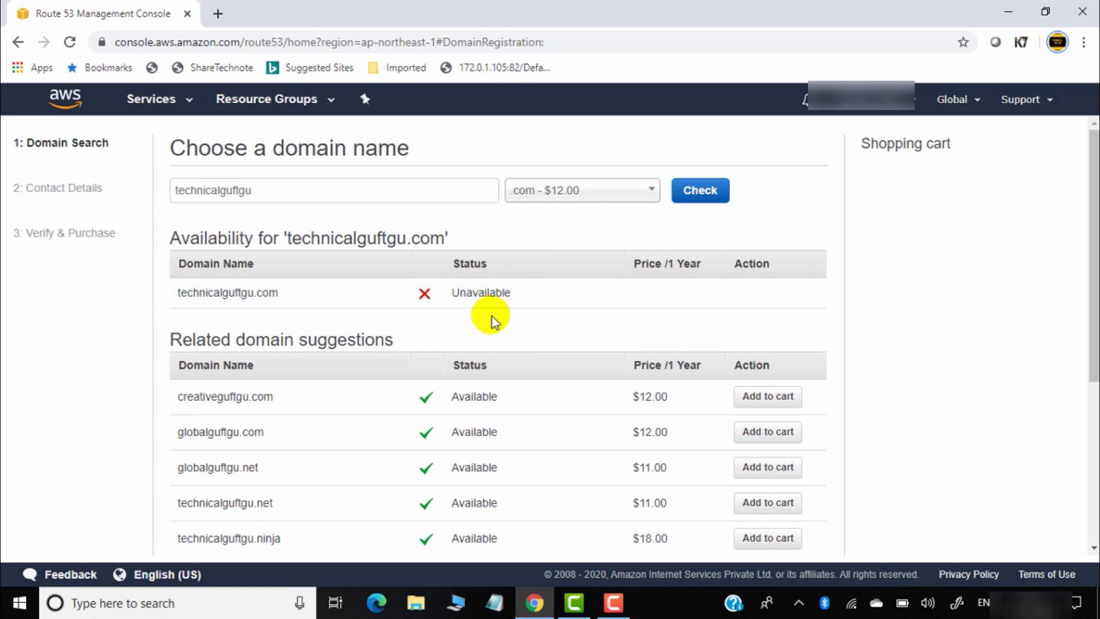
Change the extension for technicalguftgu to .info and check the availability again
left_click(318, 191)
key("BackSpace")
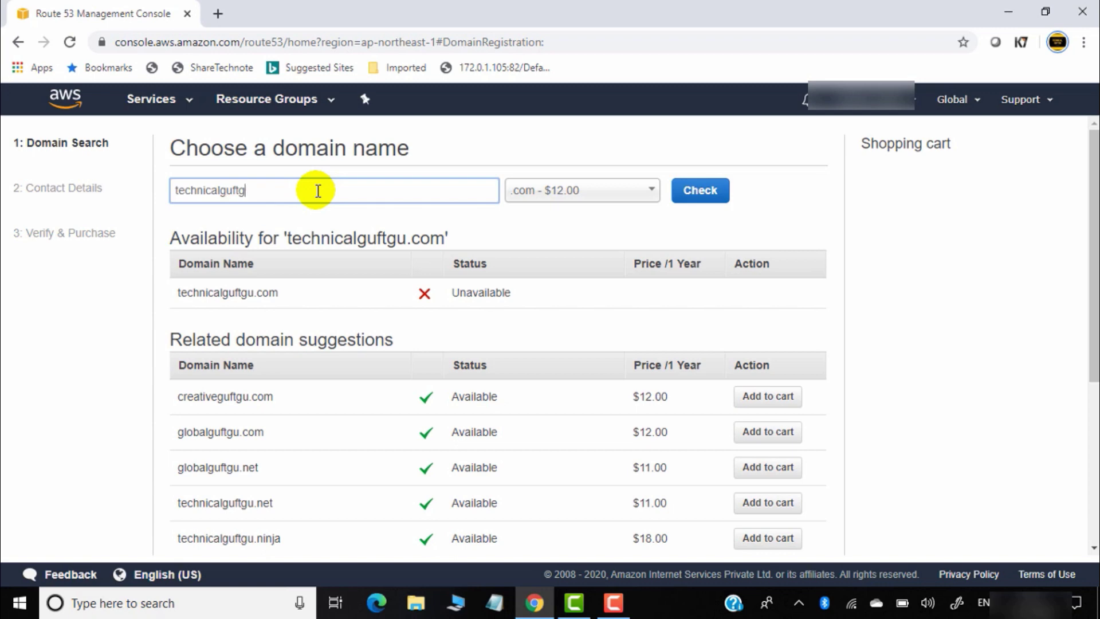
type("u")
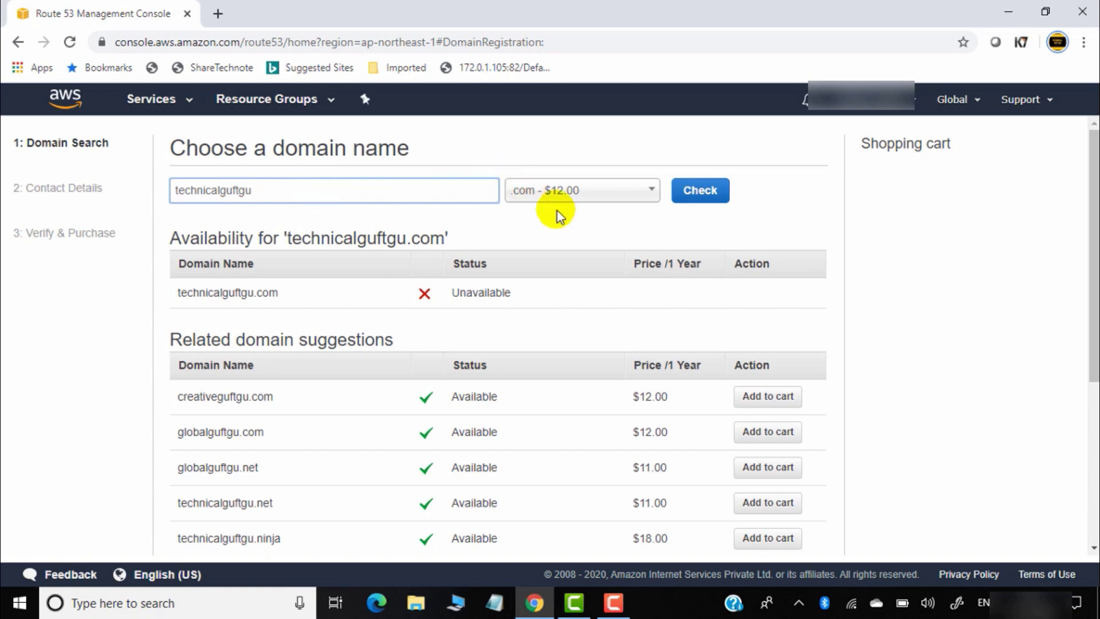
left_click(580, 193)
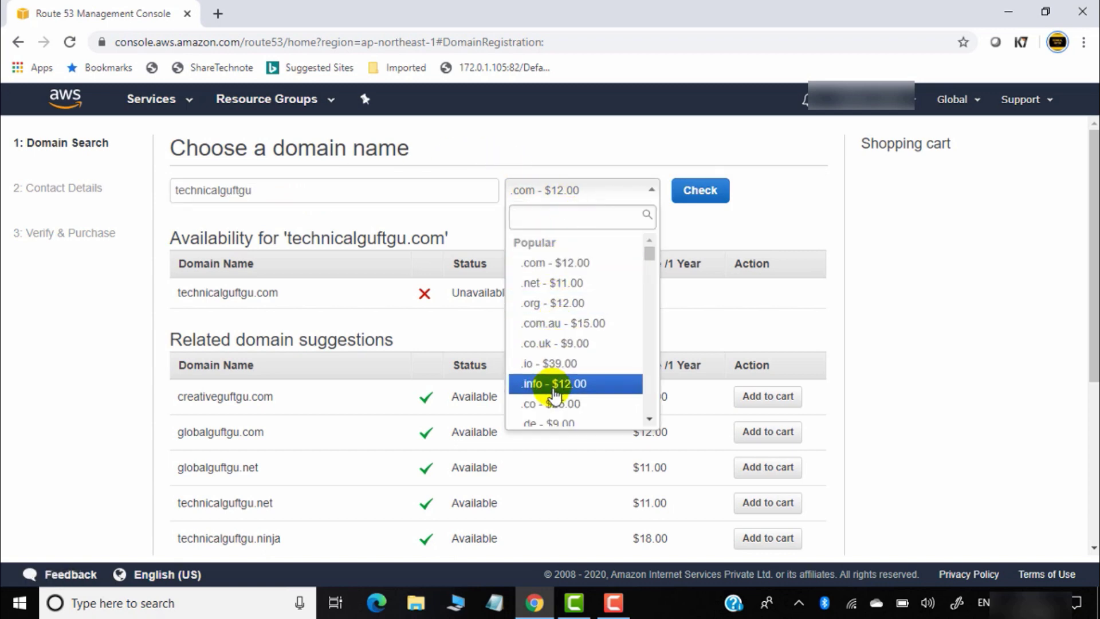
left_click(580, 384)
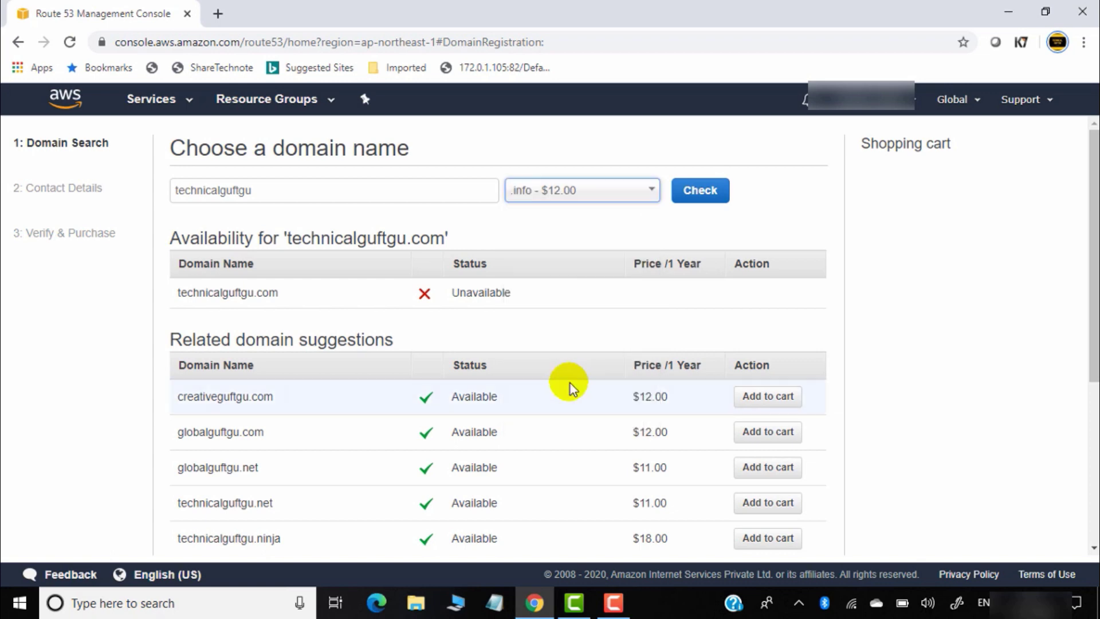
left_click(696, 194)
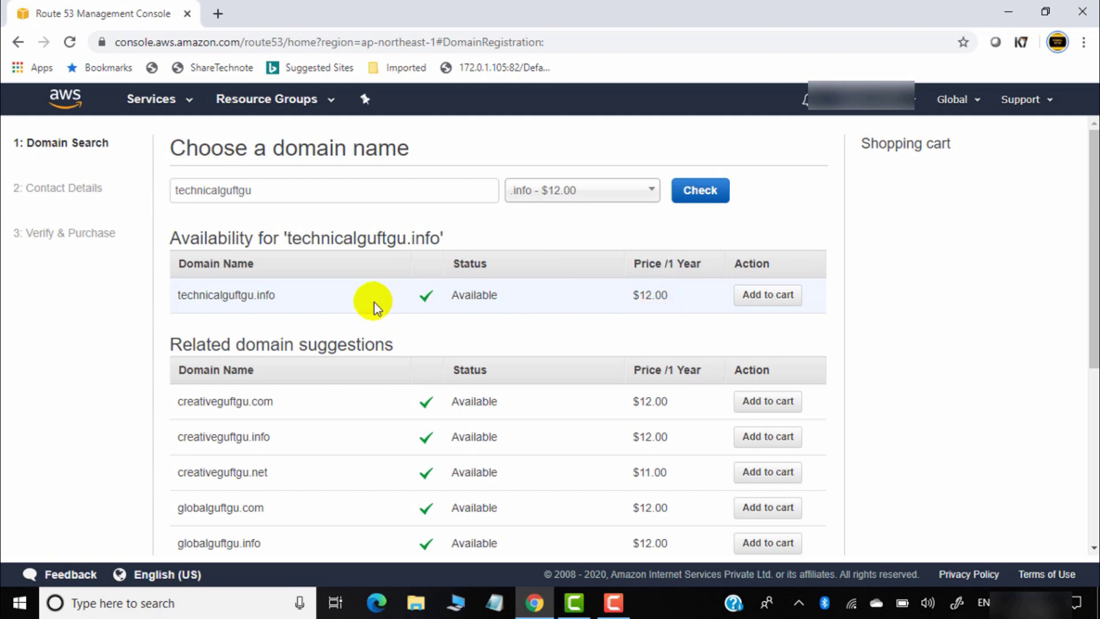
Add technicalguftgu.info to the shopping cart and continue to the contact details
left_click(759, 300)
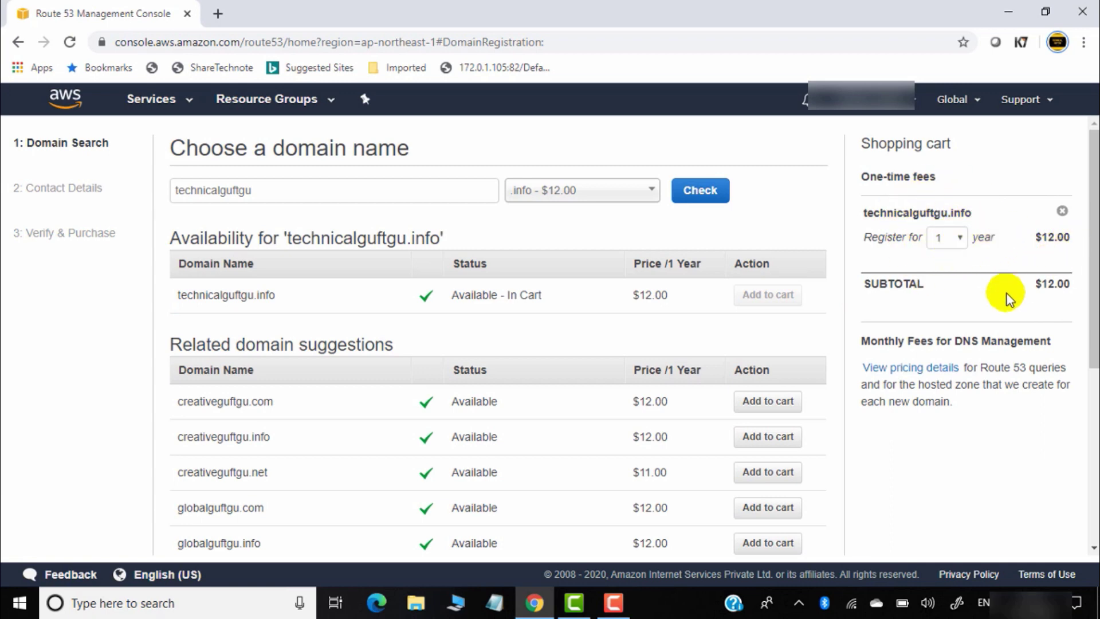
scroll(1012, 283, "down", 5)
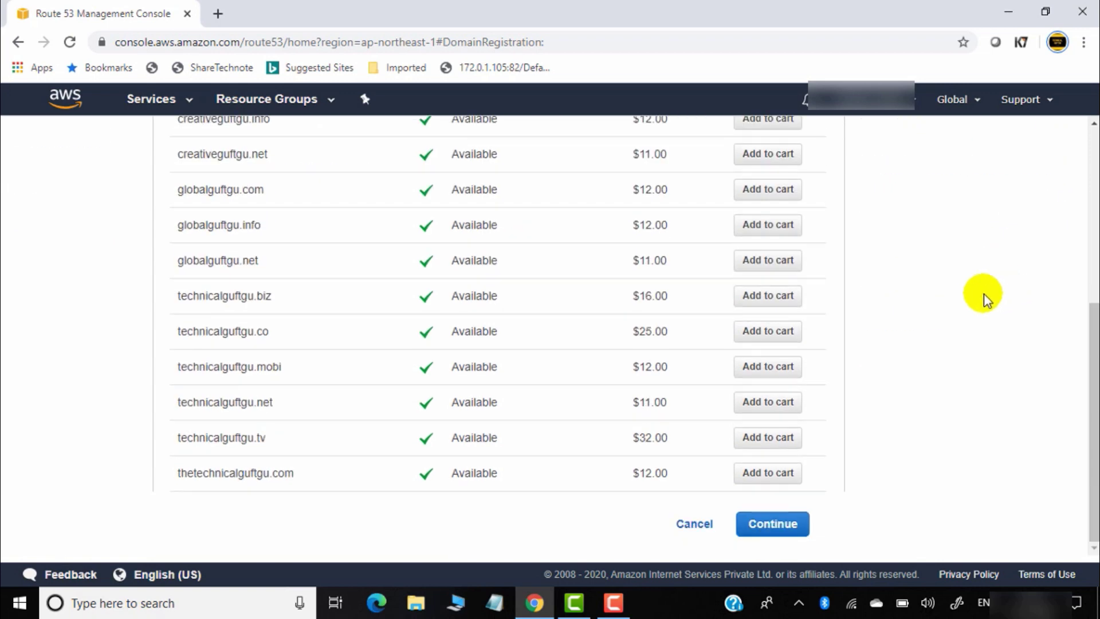
left_click(786, 525)
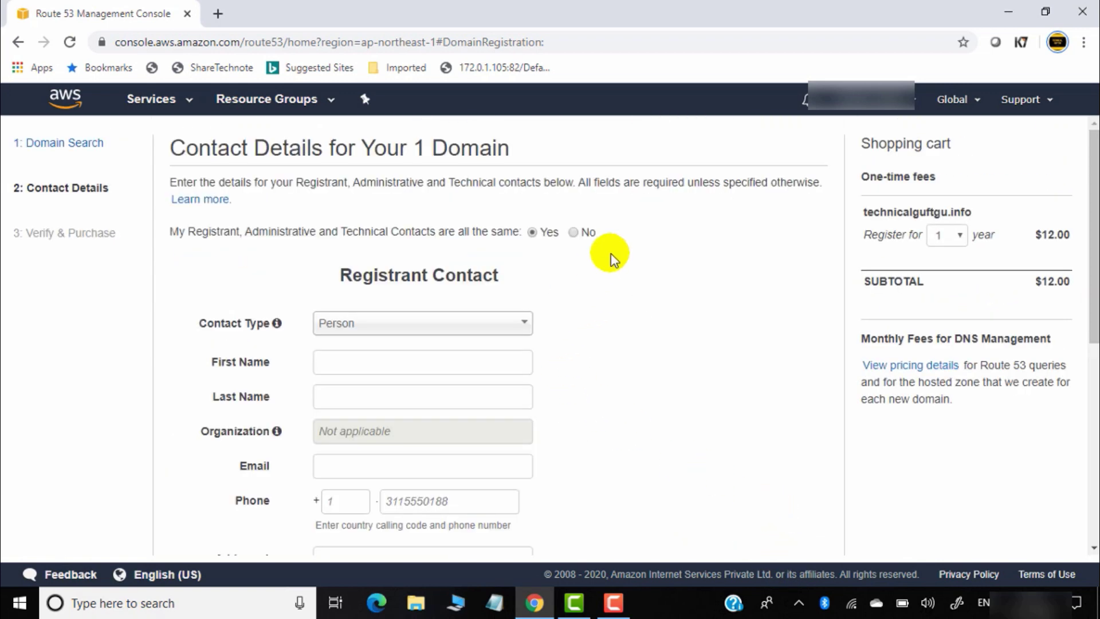
Switch the registrant's contact type to Company and set it back to Person
scroll(487, 221, "down", 3)
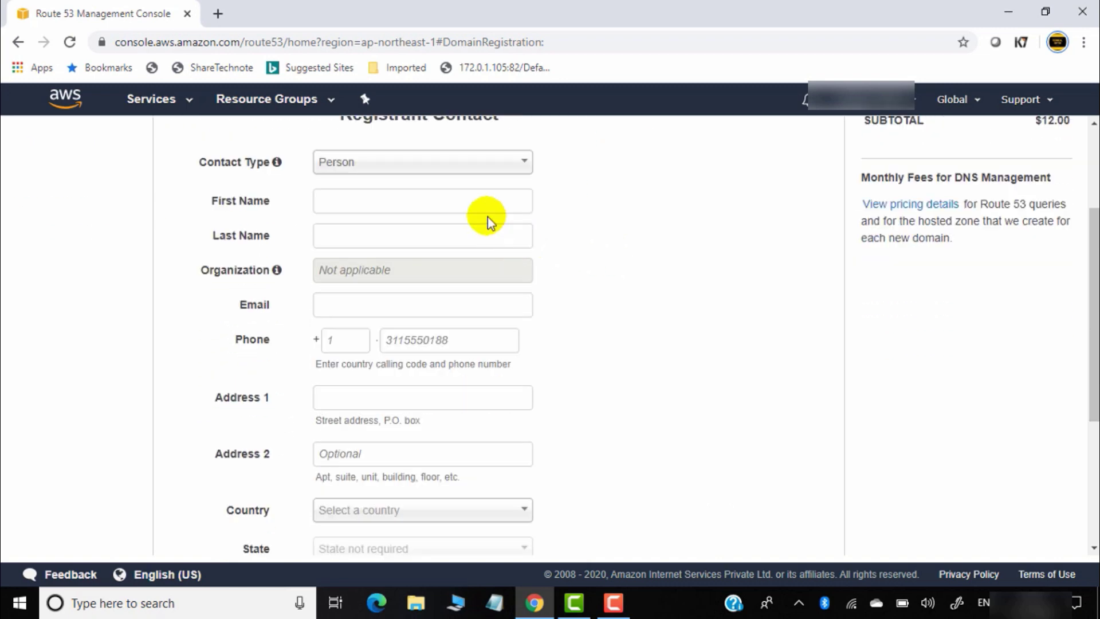
left_click(477, 175)
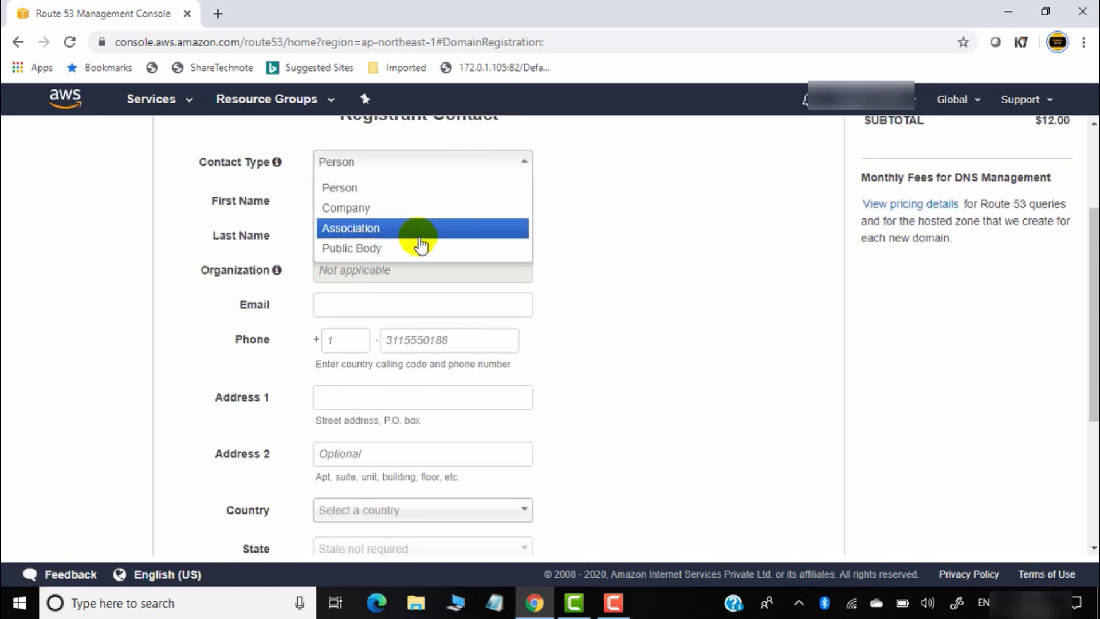
left_click(762, 197)
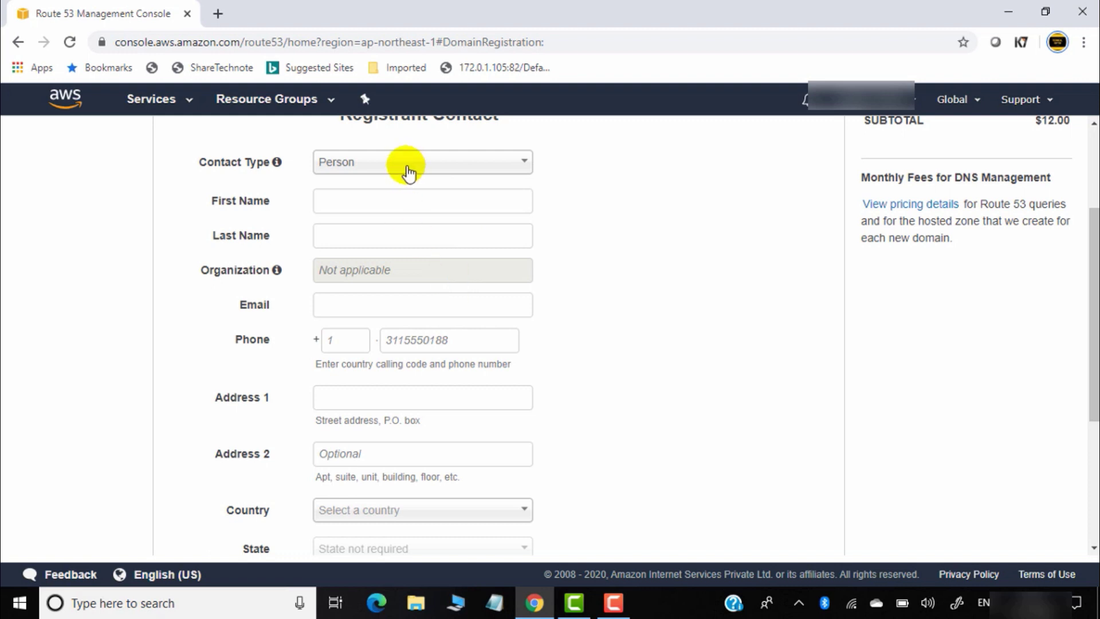
left_click(430, 164)
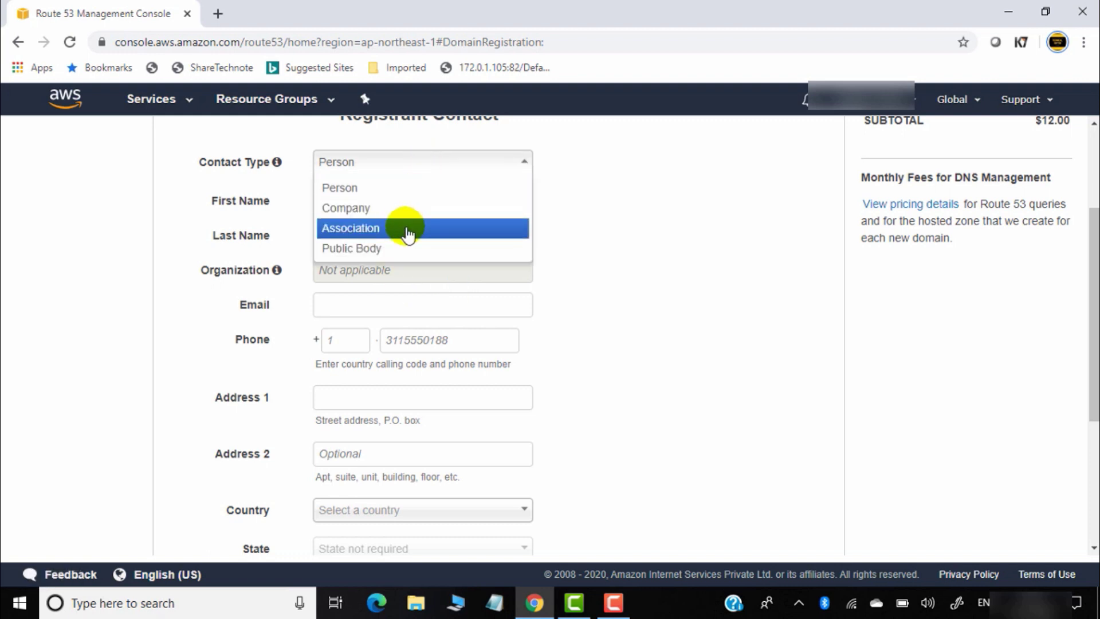
left_click(411, 208)
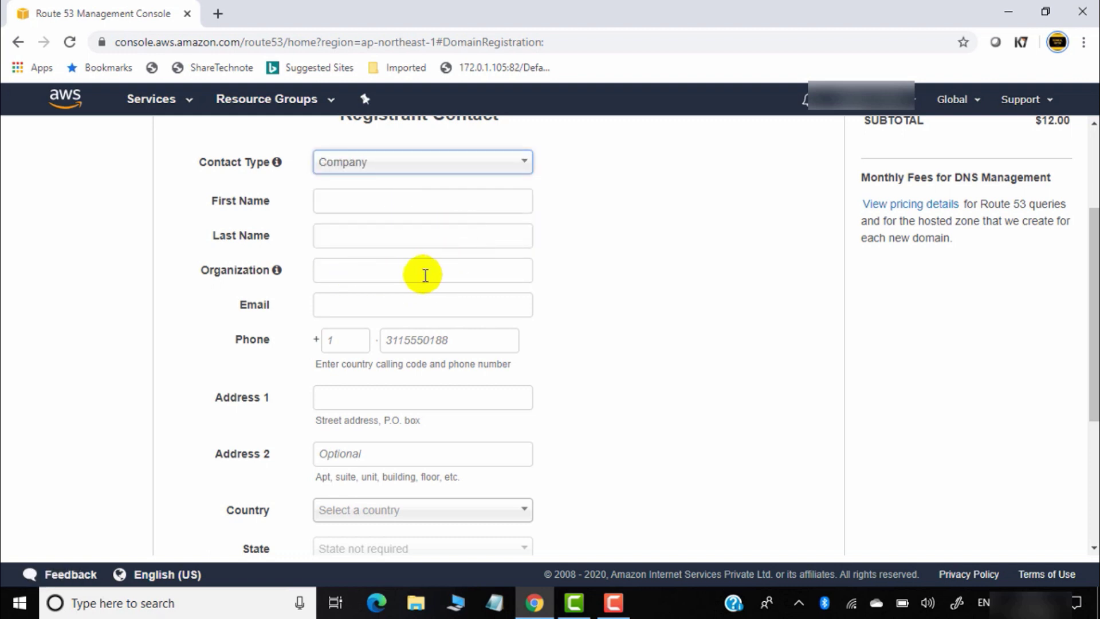
left_click(457, 163)
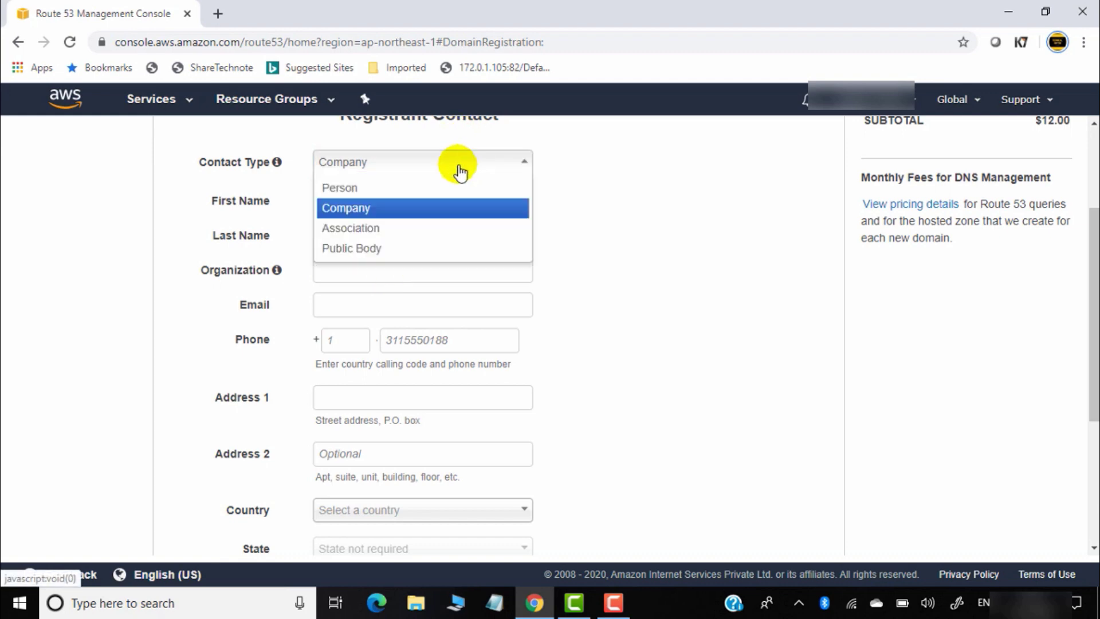
left_click(424, 189)
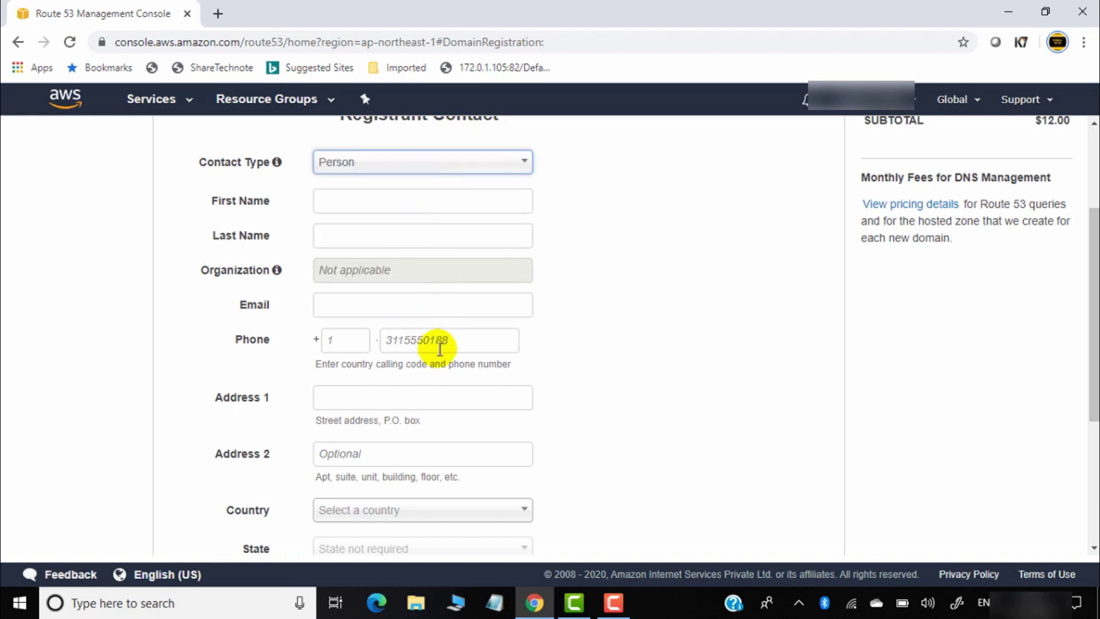
Try to continue past the contact details with the registrant fields left empty
scroll(573, 322, "down", 3)
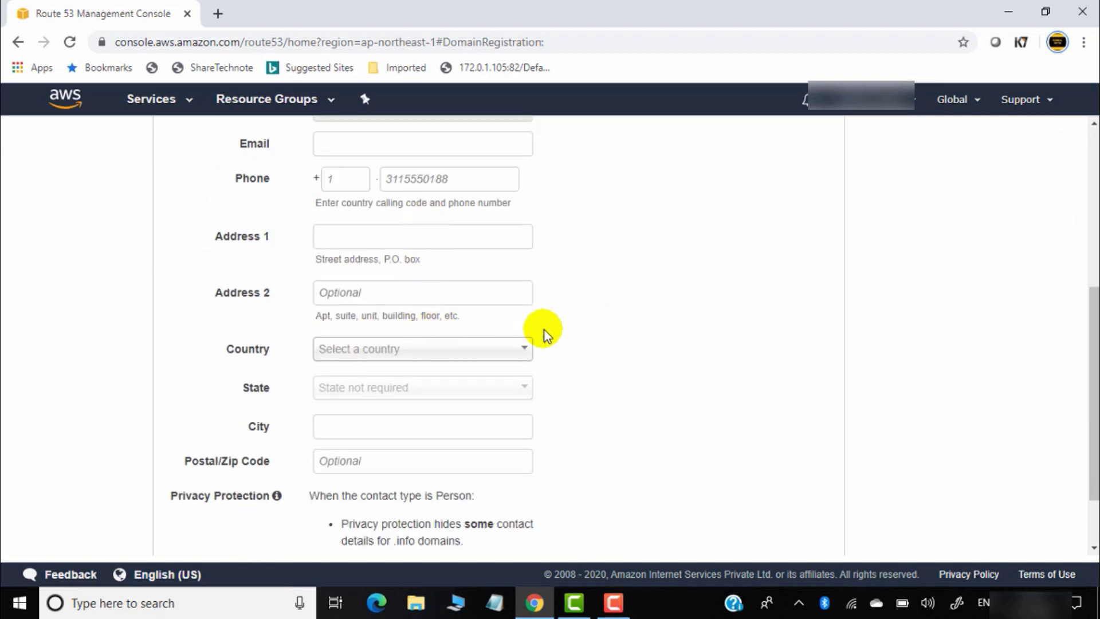
scroll(544, 336, "down", 2)
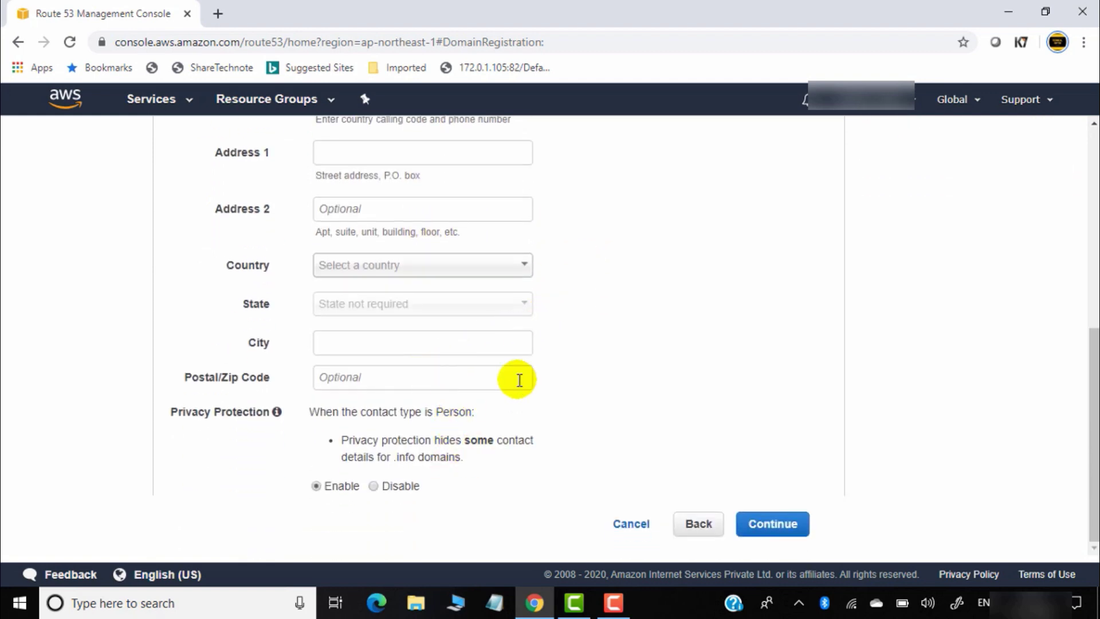
left_click(768, 524)
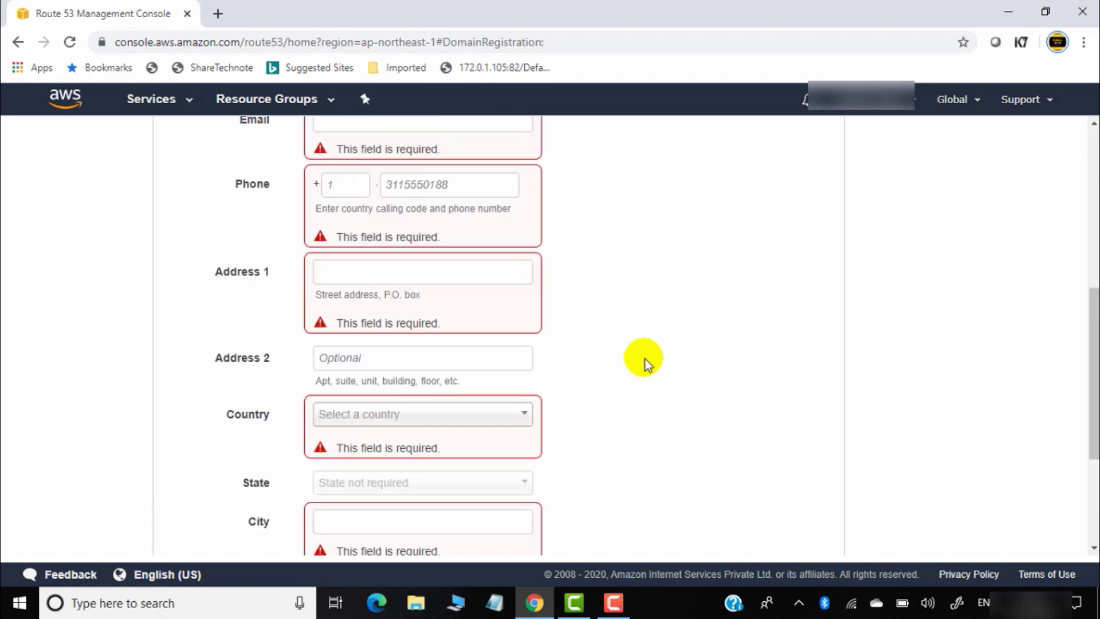
scroll(645, 360, "up", 5)
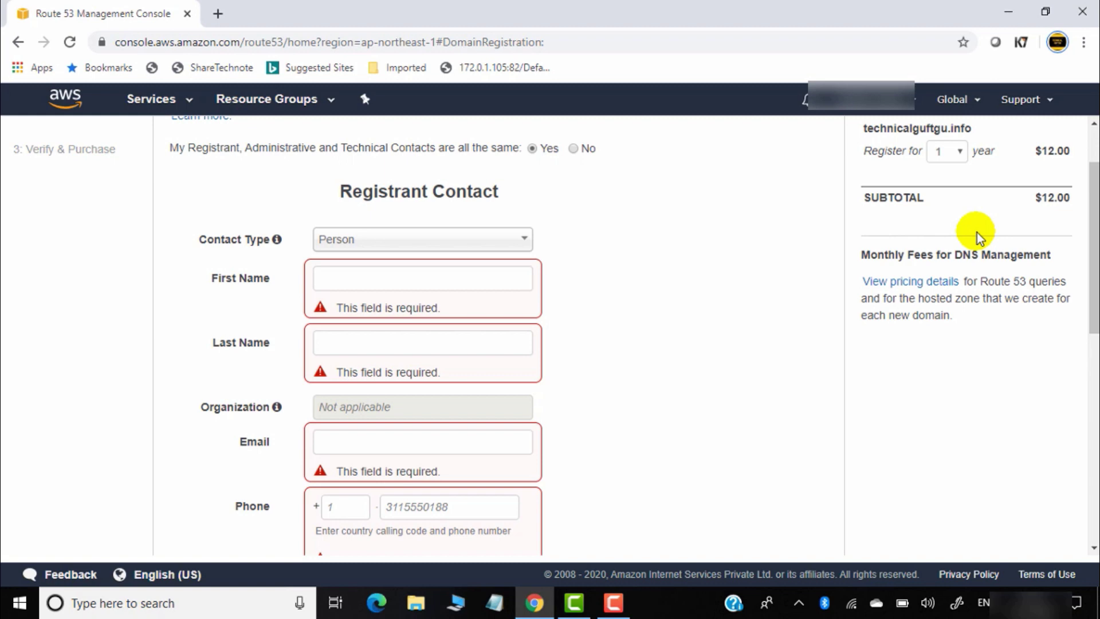
scroll(826, 258, "up", 2)
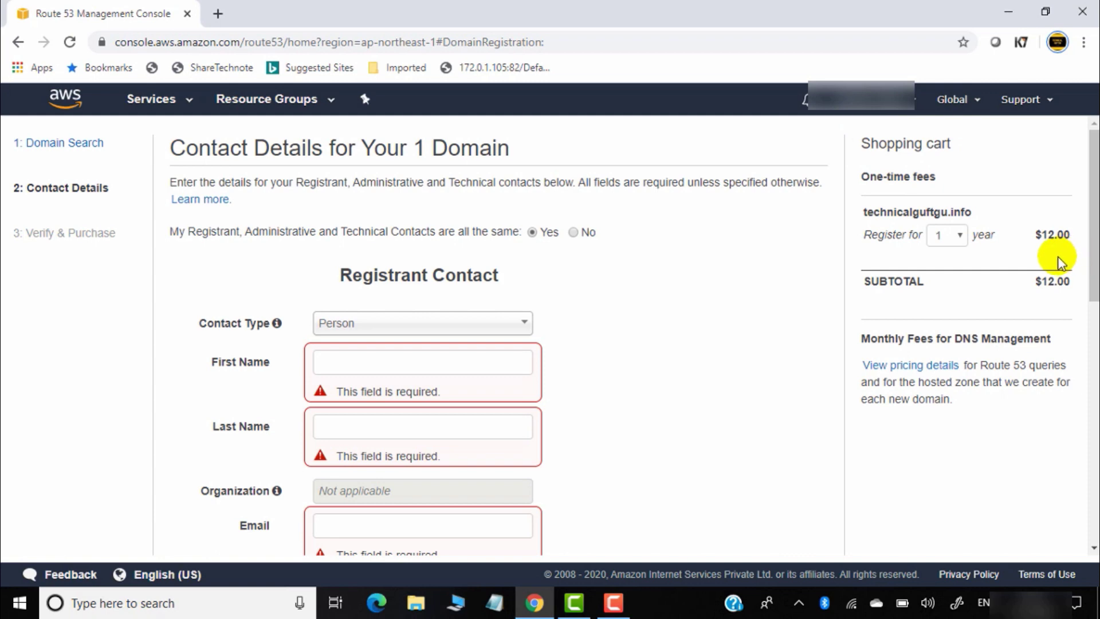
Look up the GoDaddy website in a new browser tab and close that tab
left_click(217, 14)
left_click(425, 345)
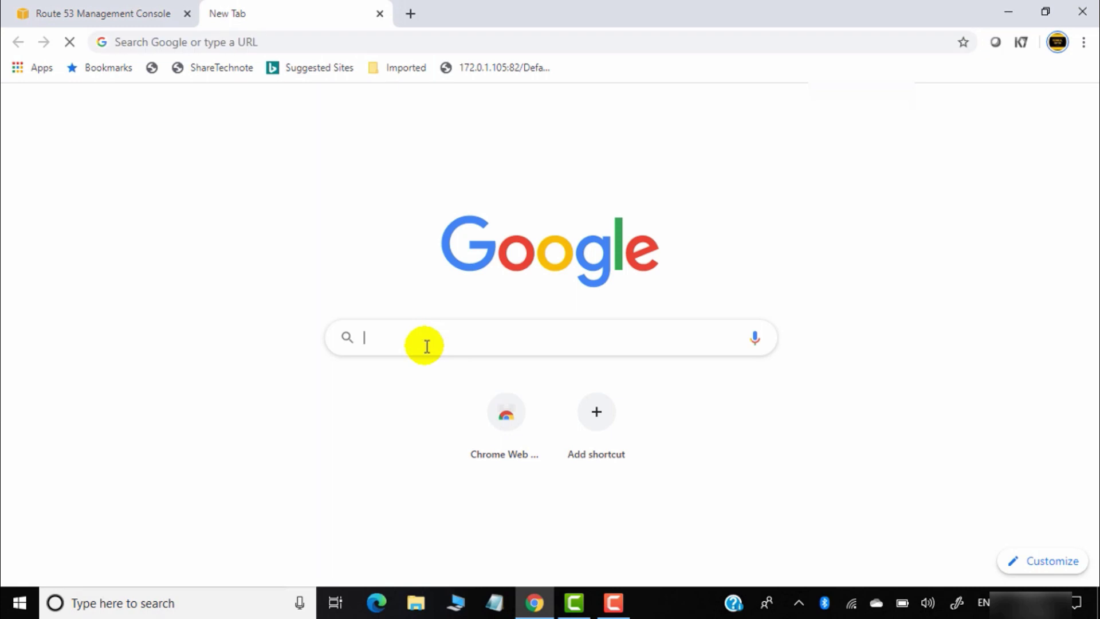
type("godaddy")
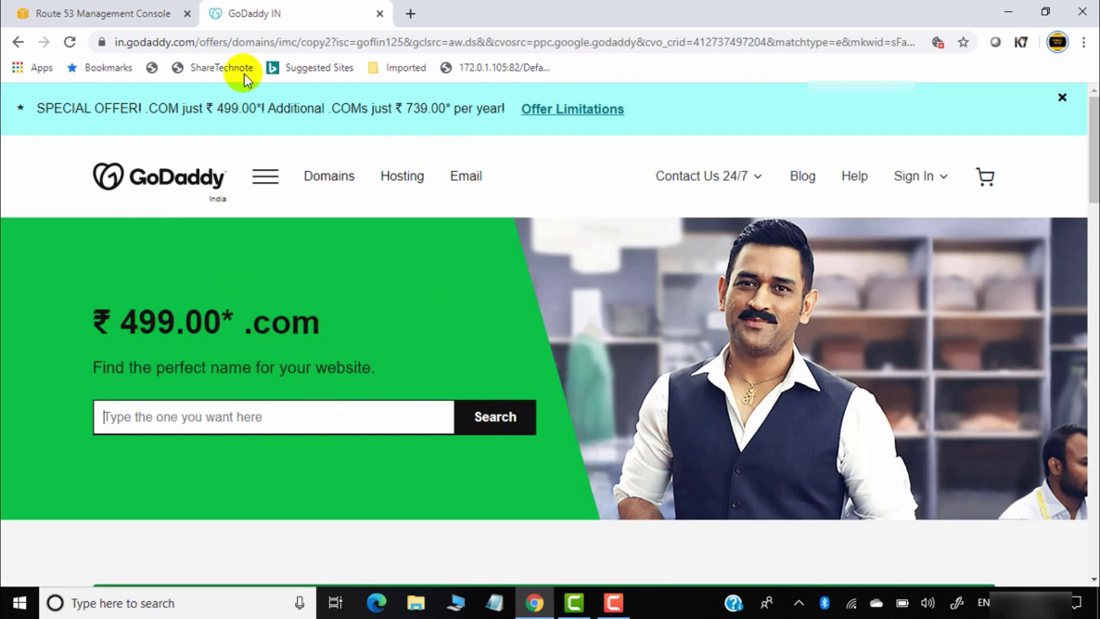
left_click(380, 13)
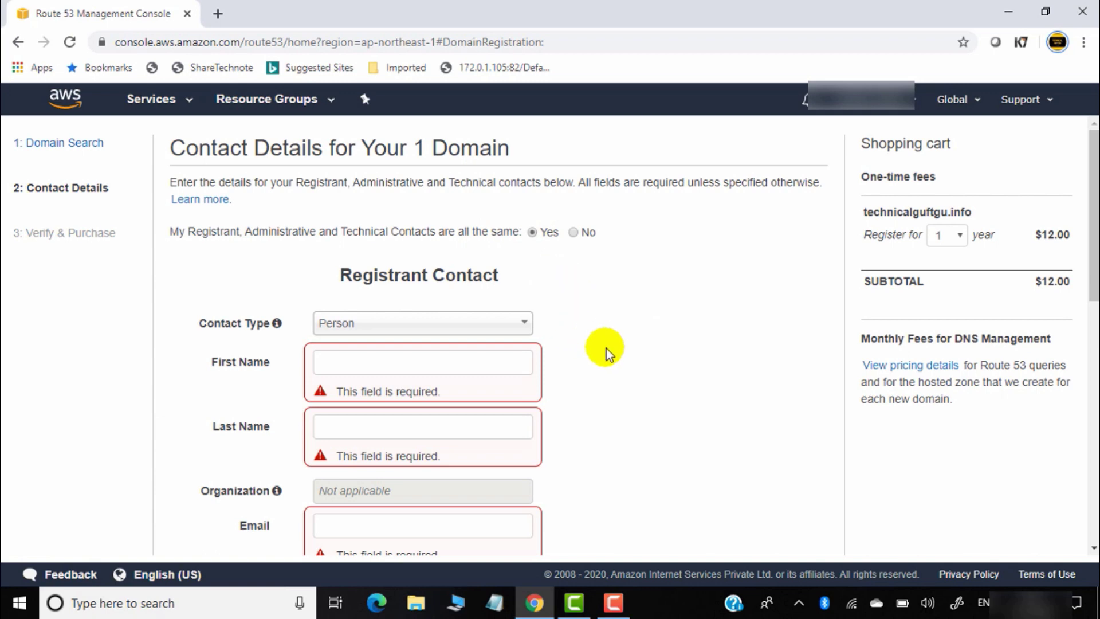
Cancel the domain registration from the contact details and view the registered domains list
scroll(685, 372, "down", 10)
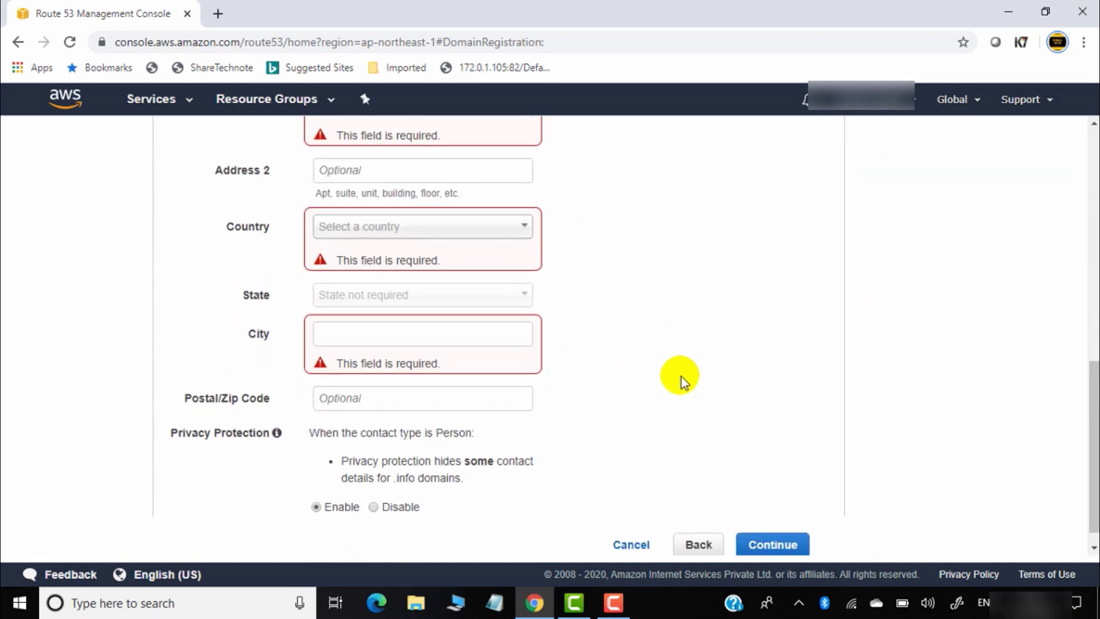
left_click(630, 525)
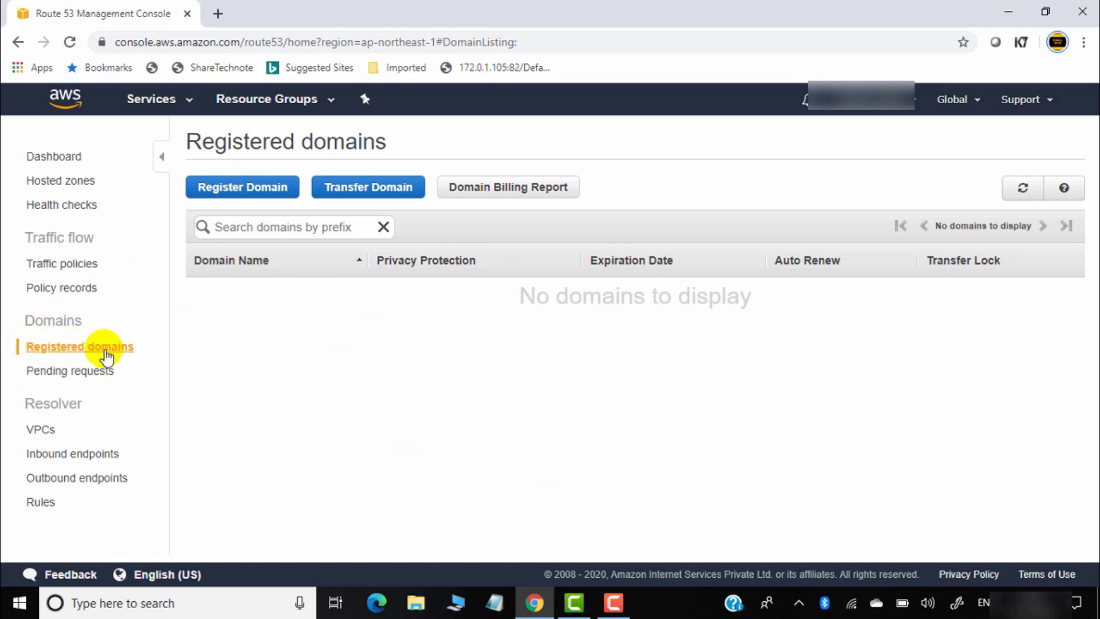
View the form for transferring a domain to Route 53, then leave it without checking a domain
left_click(369, 193)
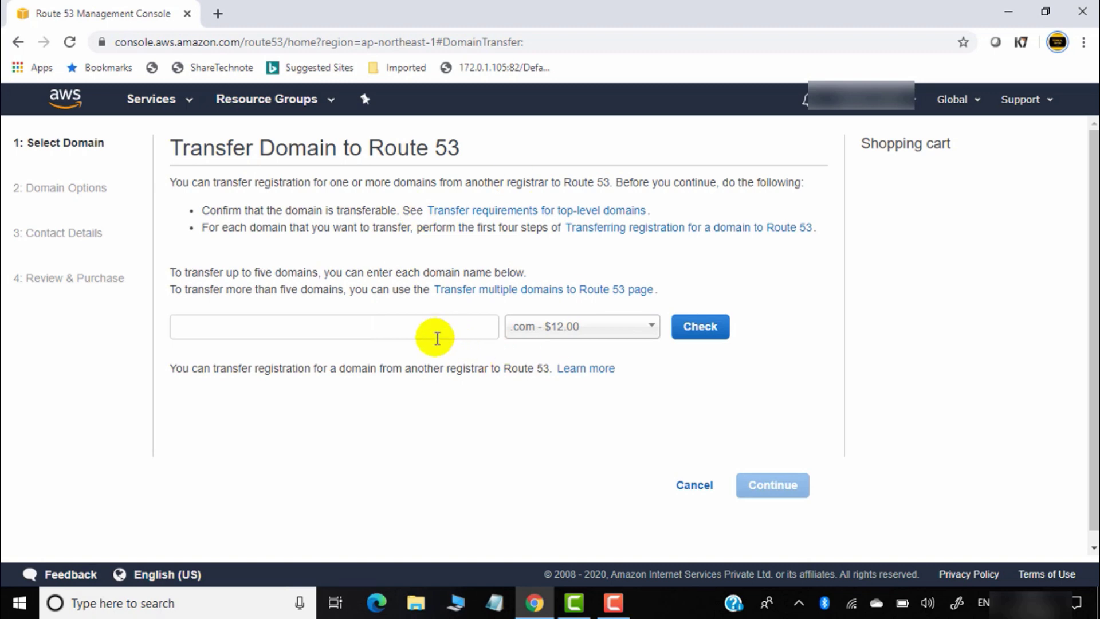
left_click(377, 323)
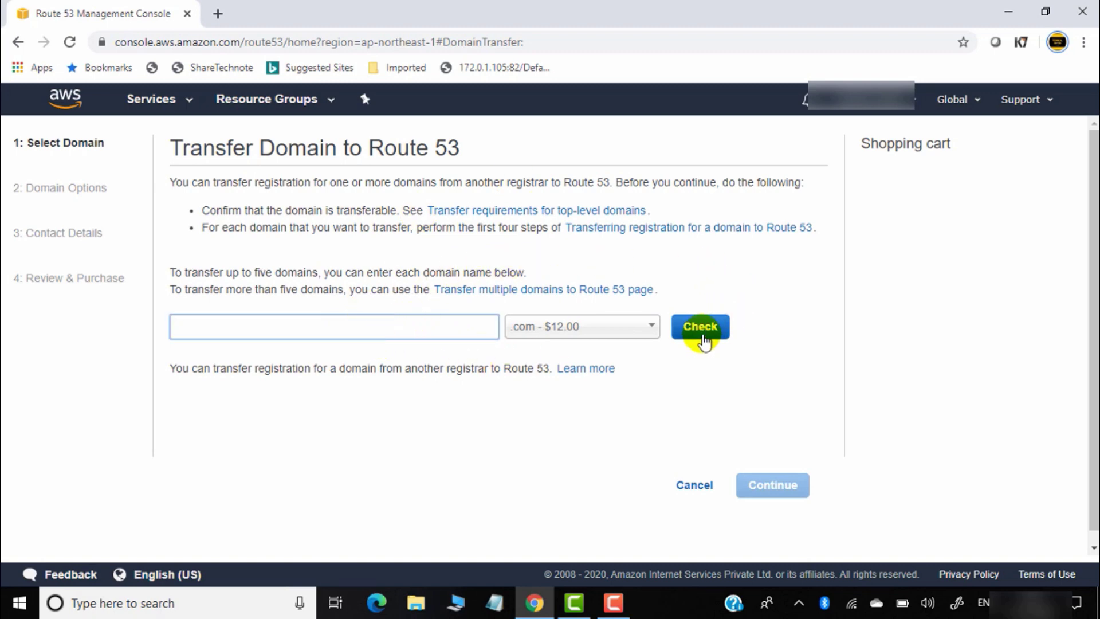
left_click(693, 494)
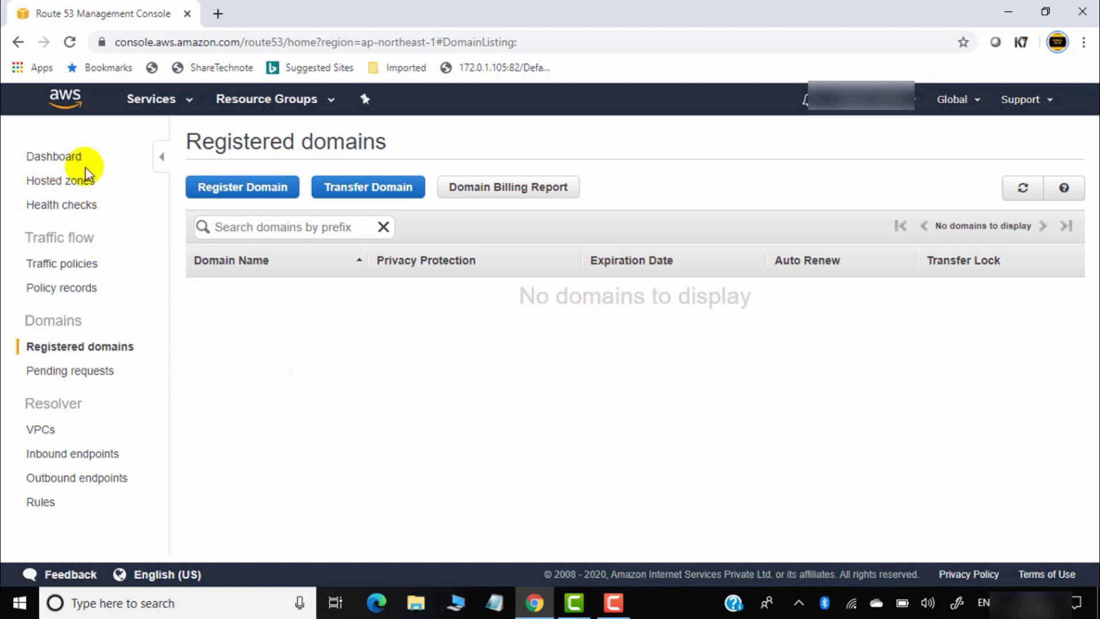
Get started with DNS management from the Route 53 dashboard and bring up the hosted zones list
left_click(72, 163)
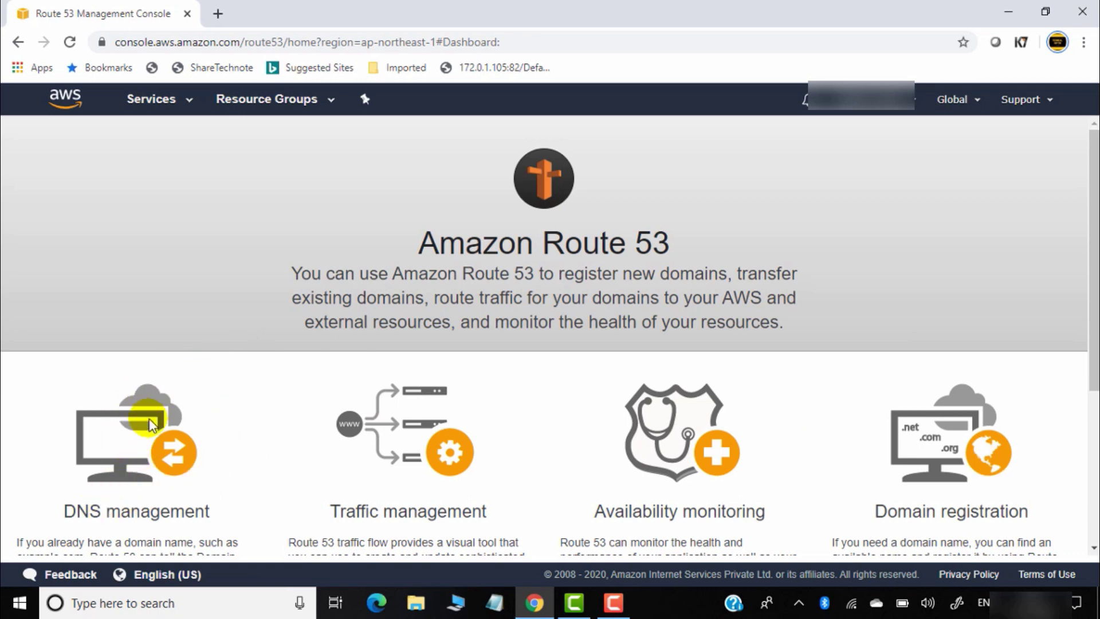
scroll(206, 433, "down", 4)
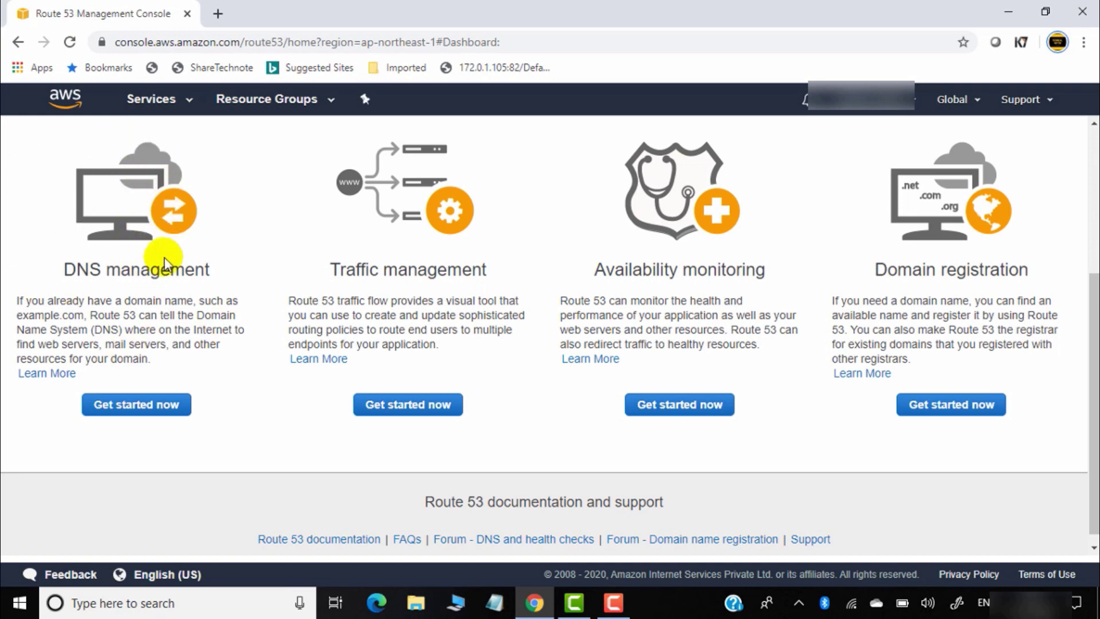
left_click(154, 408)
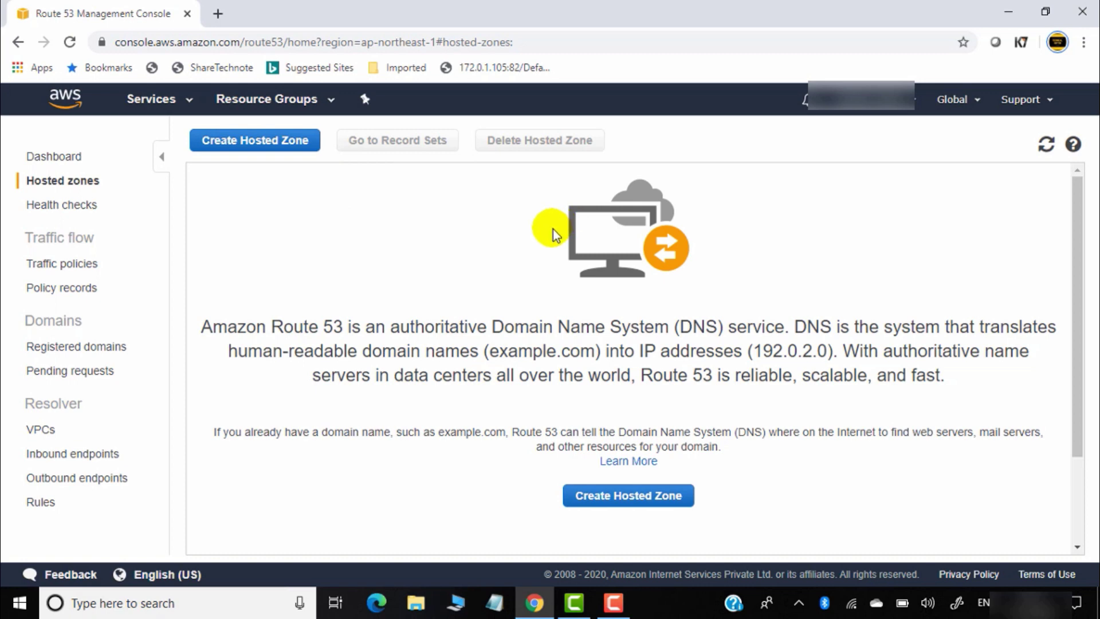
left_click(625, 500)
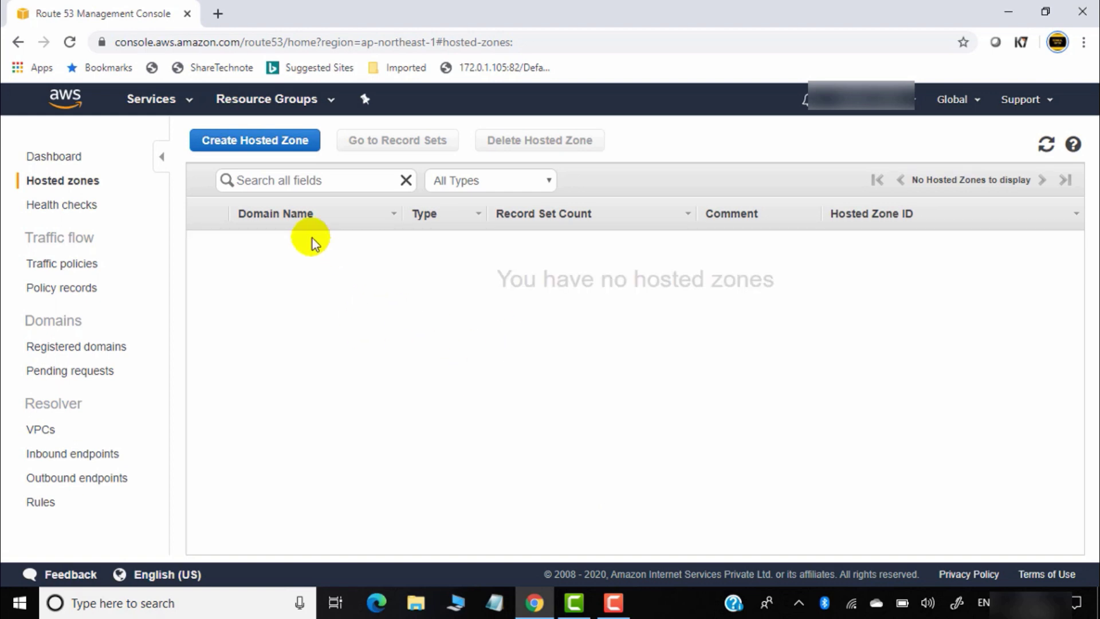
Create a public hosted zone for the domain technicalguftgu.com with an empty comment
left_click(270, 152)
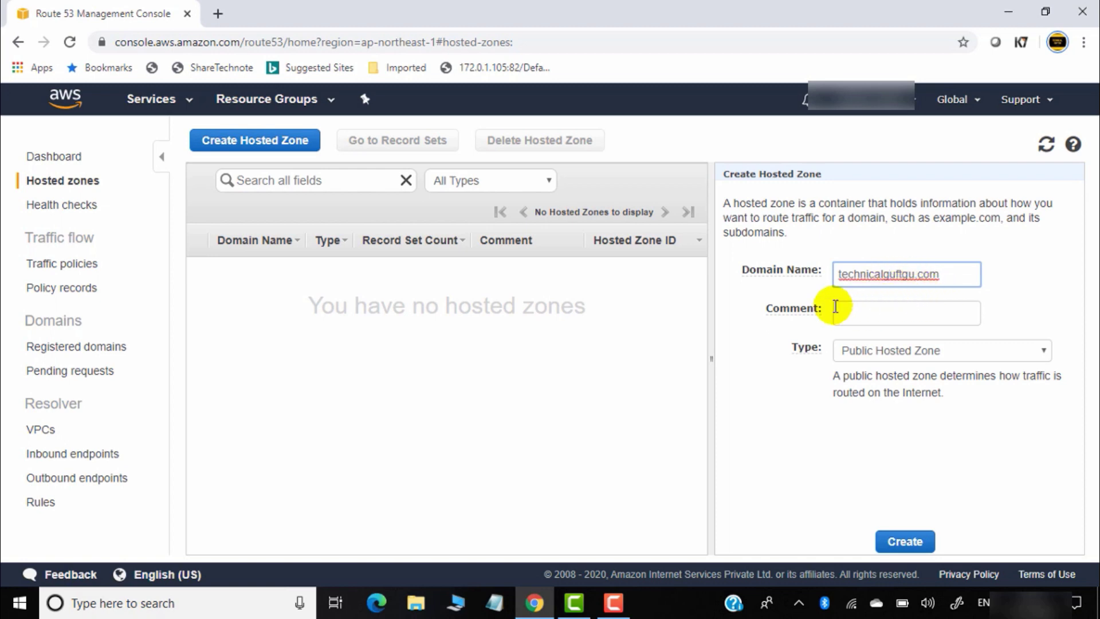
left_click(898, 321)
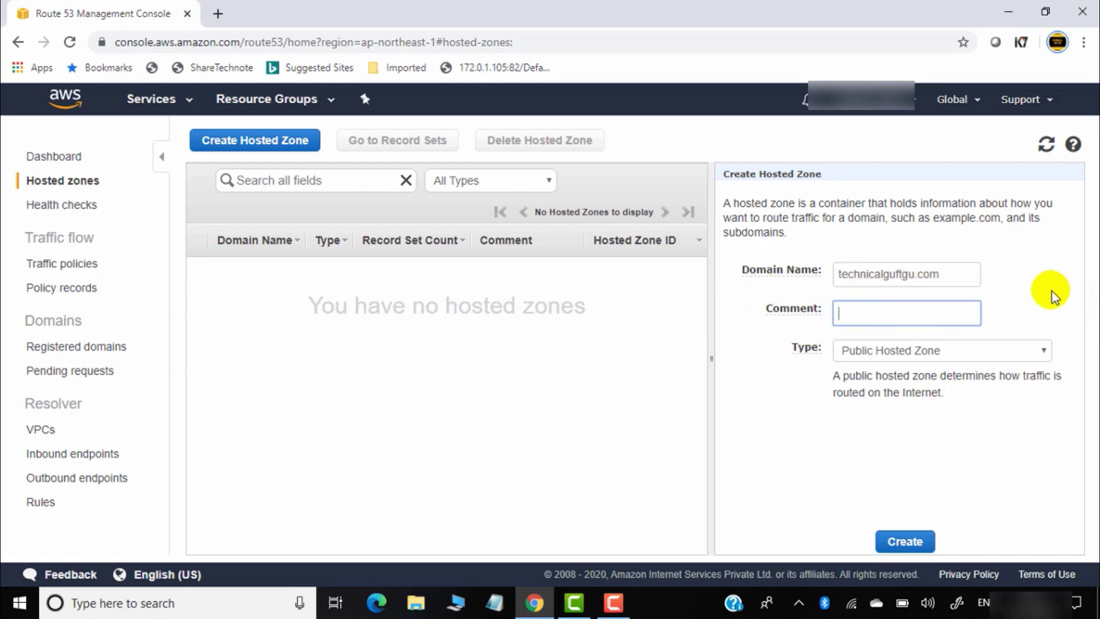
left_click(976, 352)
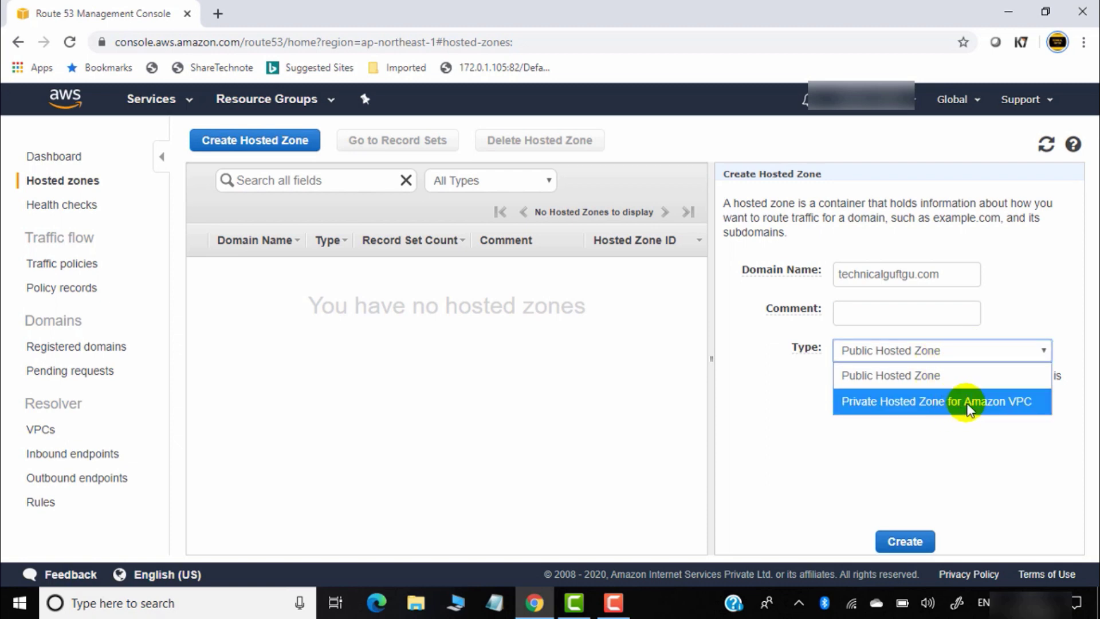
left_click(943, 377)
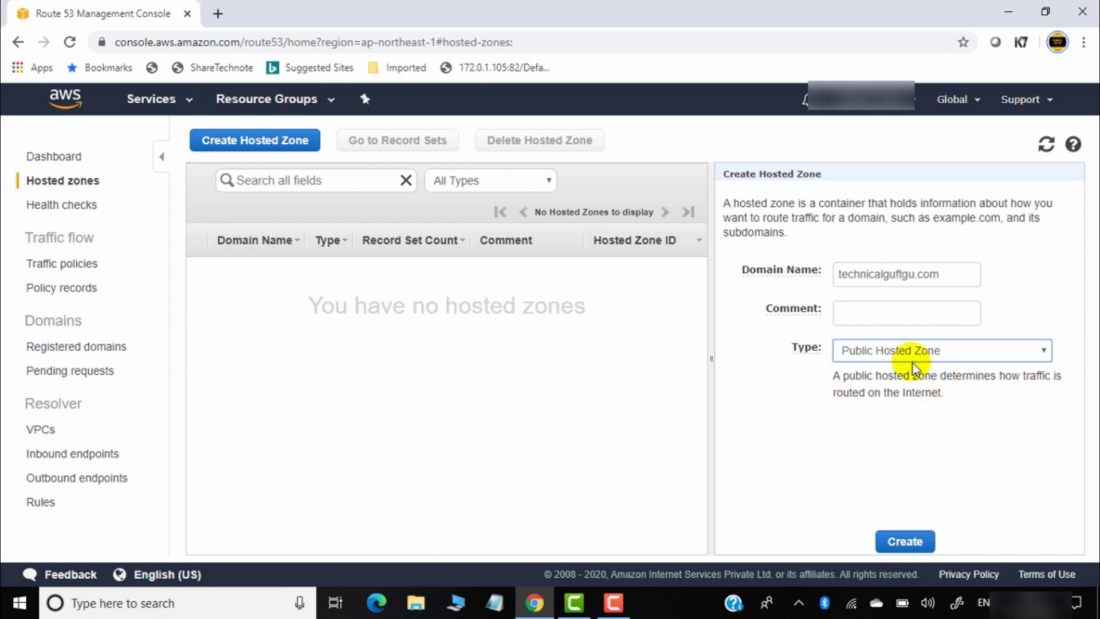
left_click(920, 543)
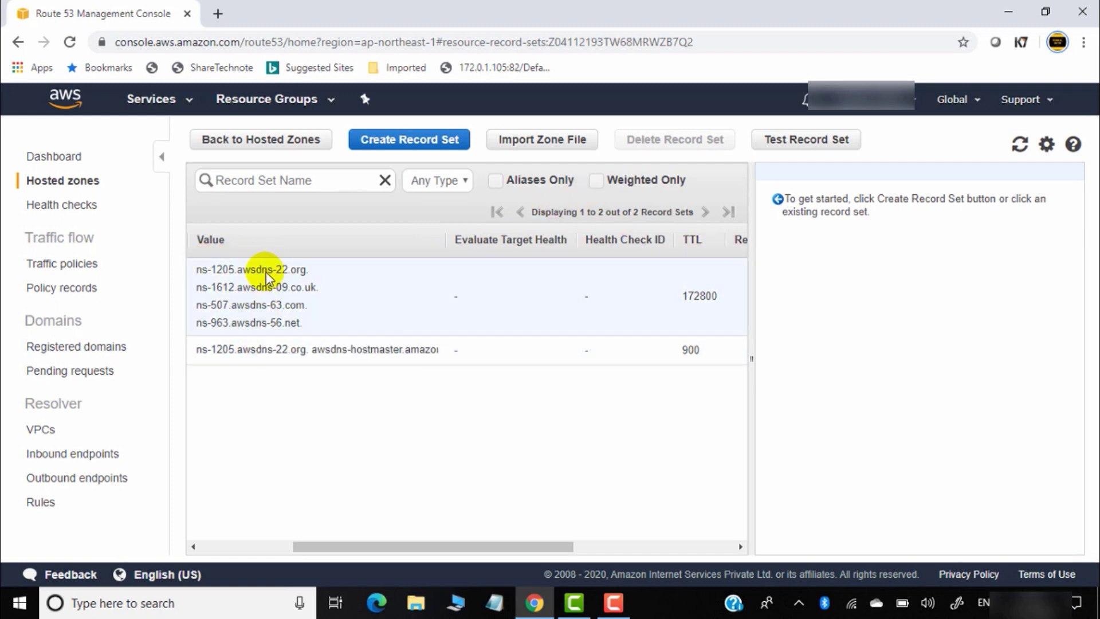
Examine the name servers in the zone's NS record set and the remaining record columns
left_click_drag(307, 269, 285, 305)
left_click(309, 290)
left_click(308, 328)
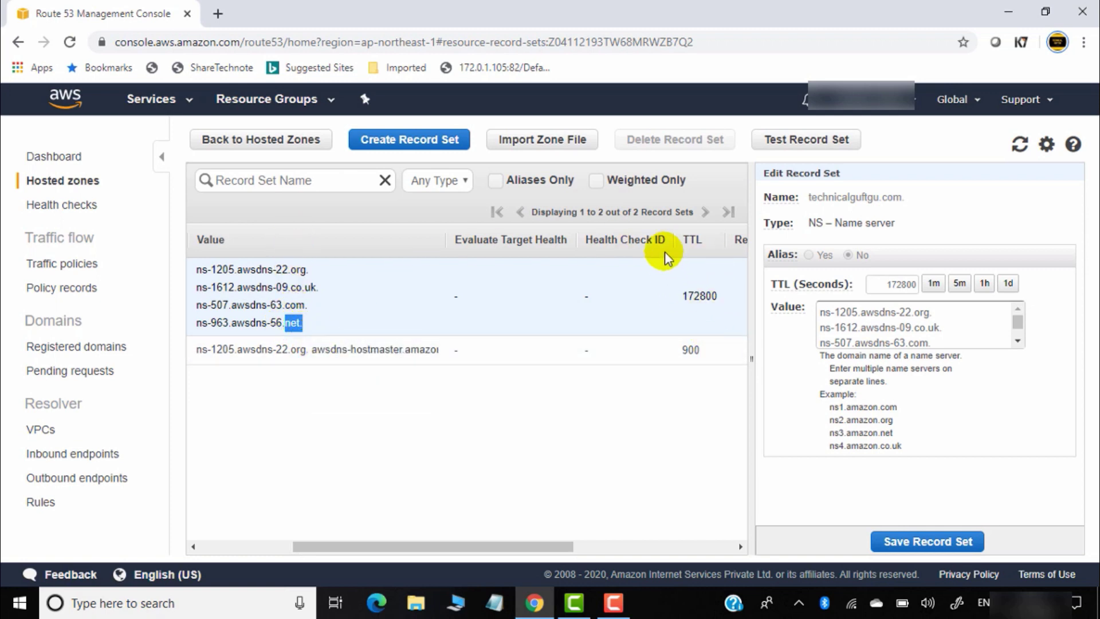
left_click_drag(532, 544, 590, 547)
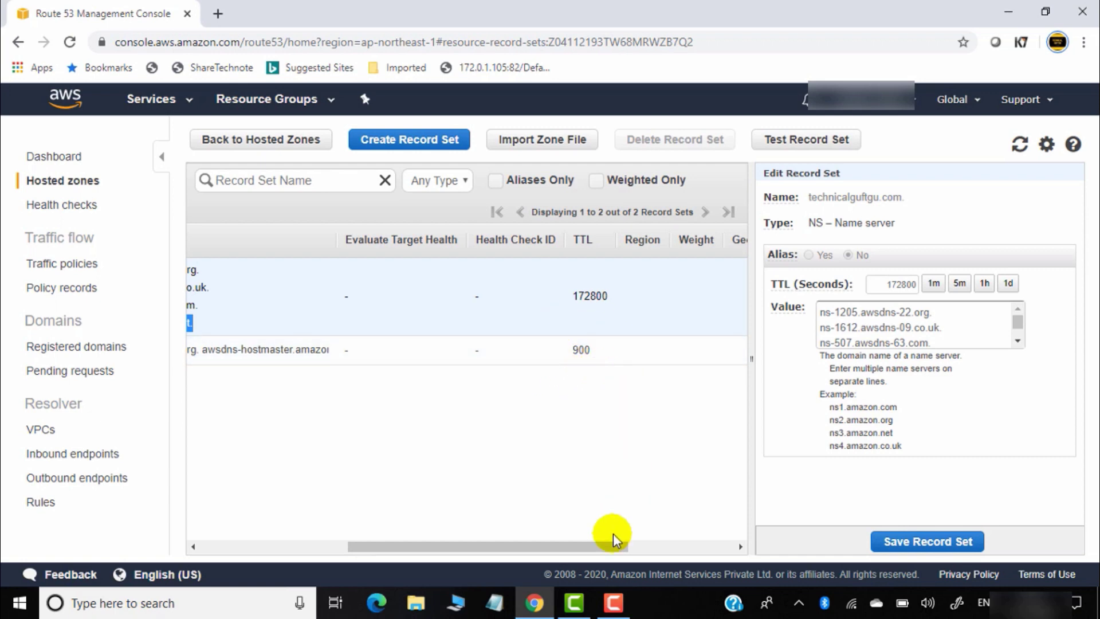
left_click_drag(602, 546, 411, 517)
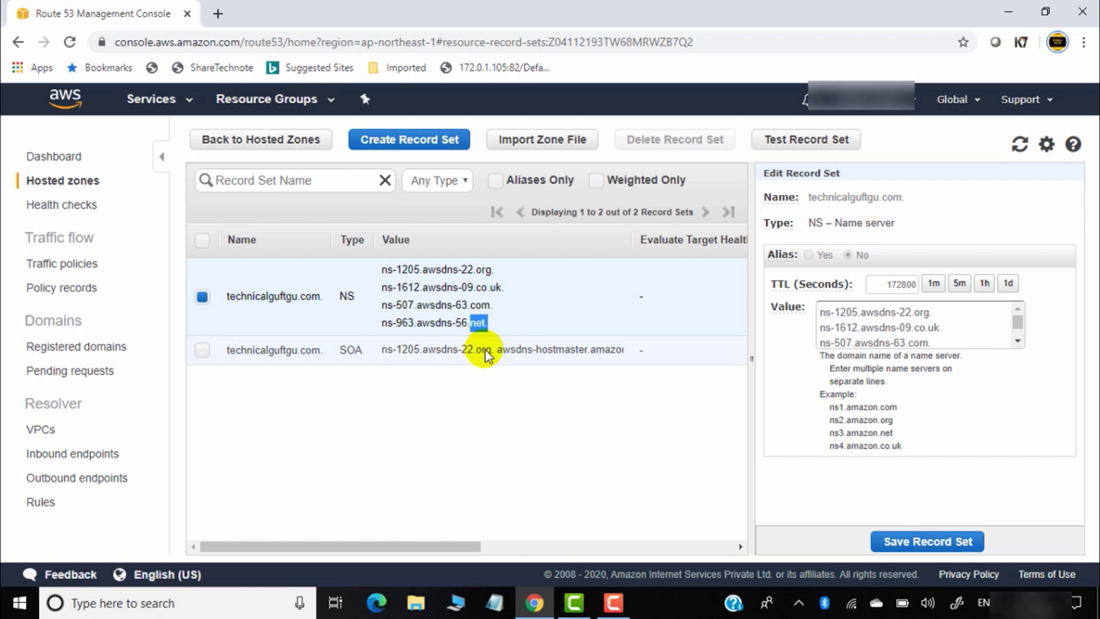
Compare the zone's SOA and NS record sets by selecting each in turn, ending with only the NS record selected
left_click(207, 353)
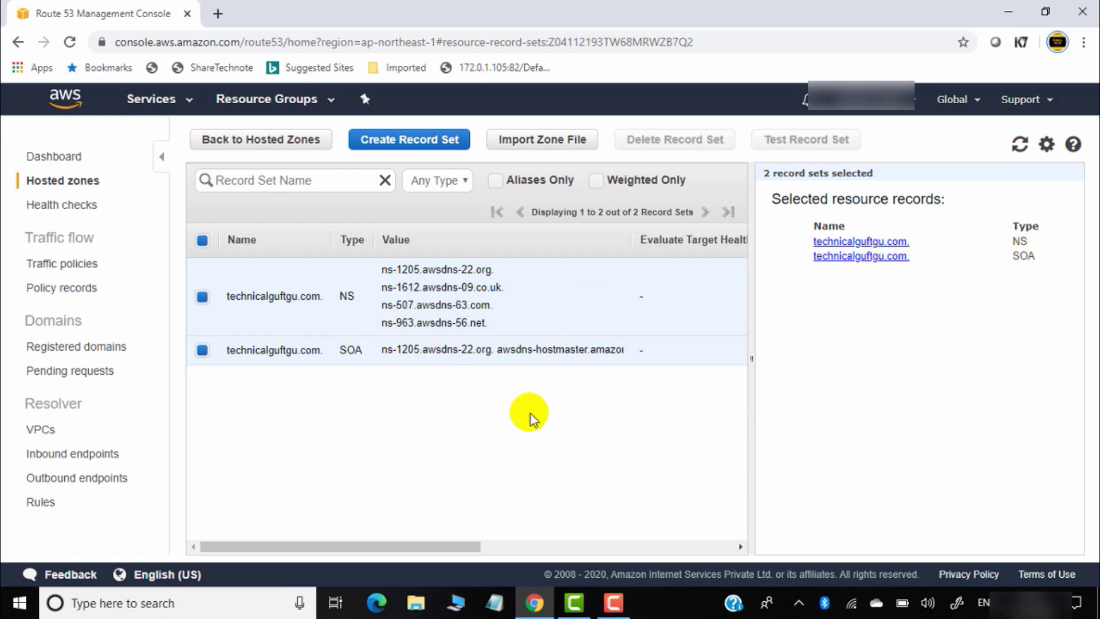
left_click_drag(459, 548, 437, 523)
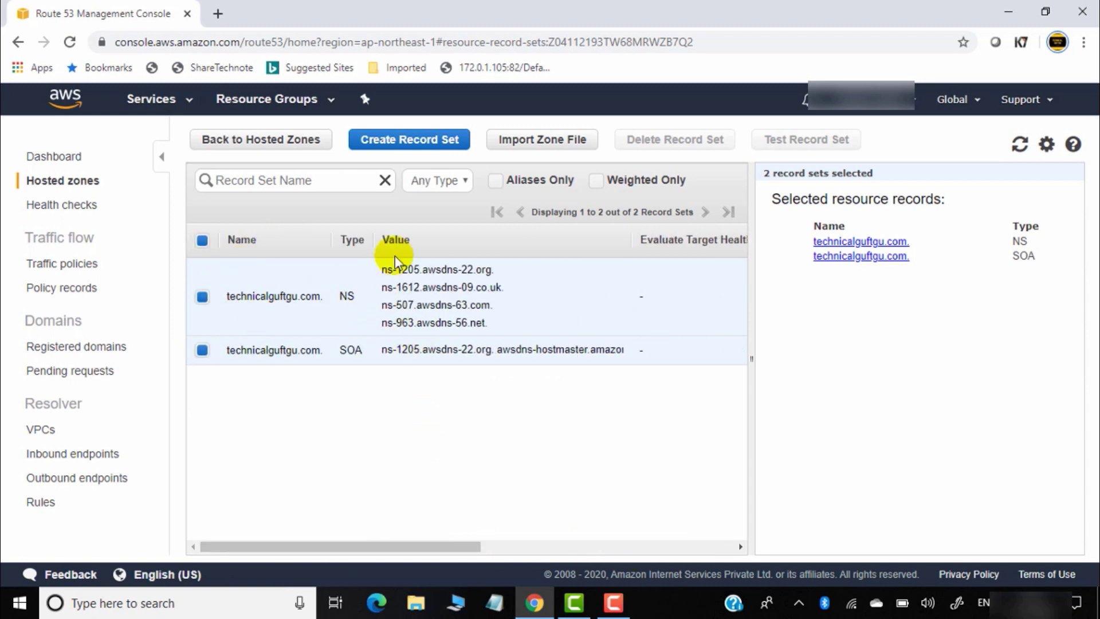
left_click(202, 351)
left_click(200, 296)
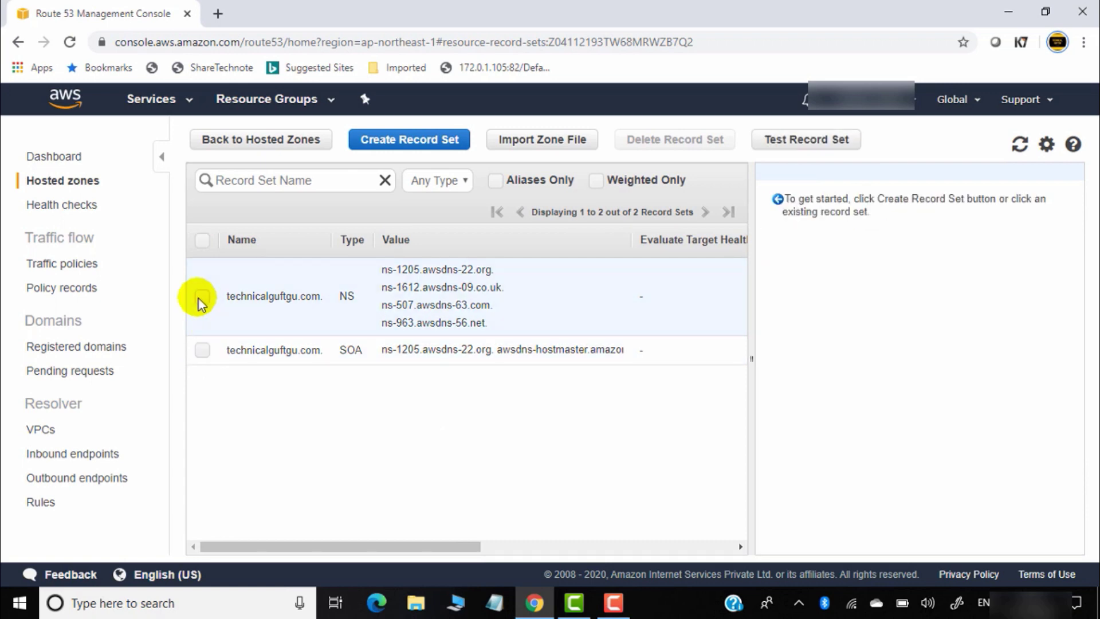
left_click(203, 350)
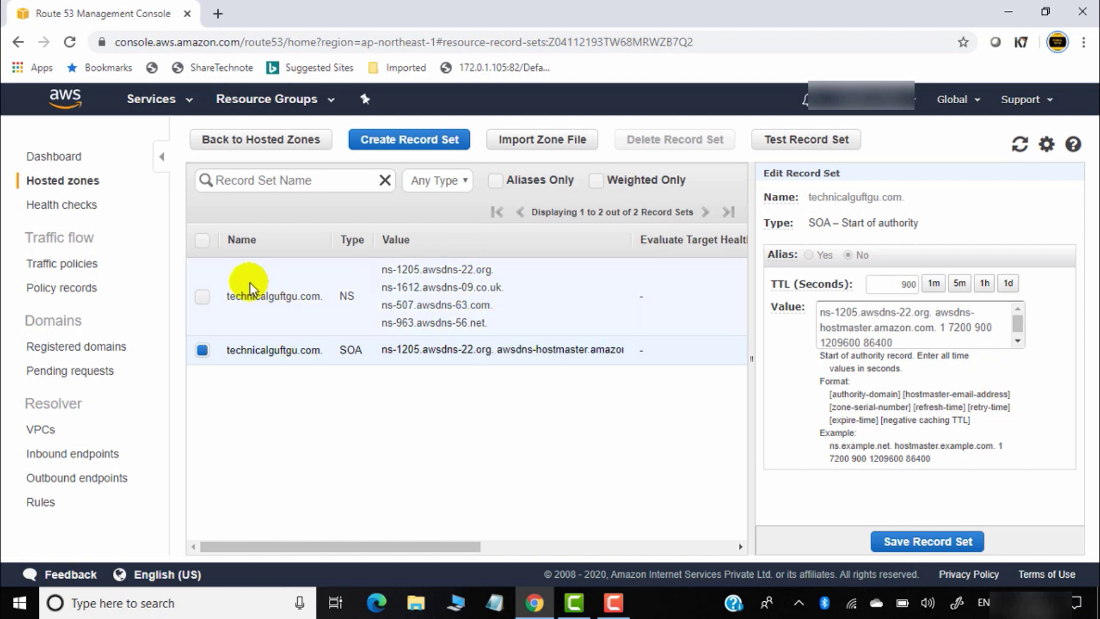
left_click(203, 297)
left_click(203, 350)
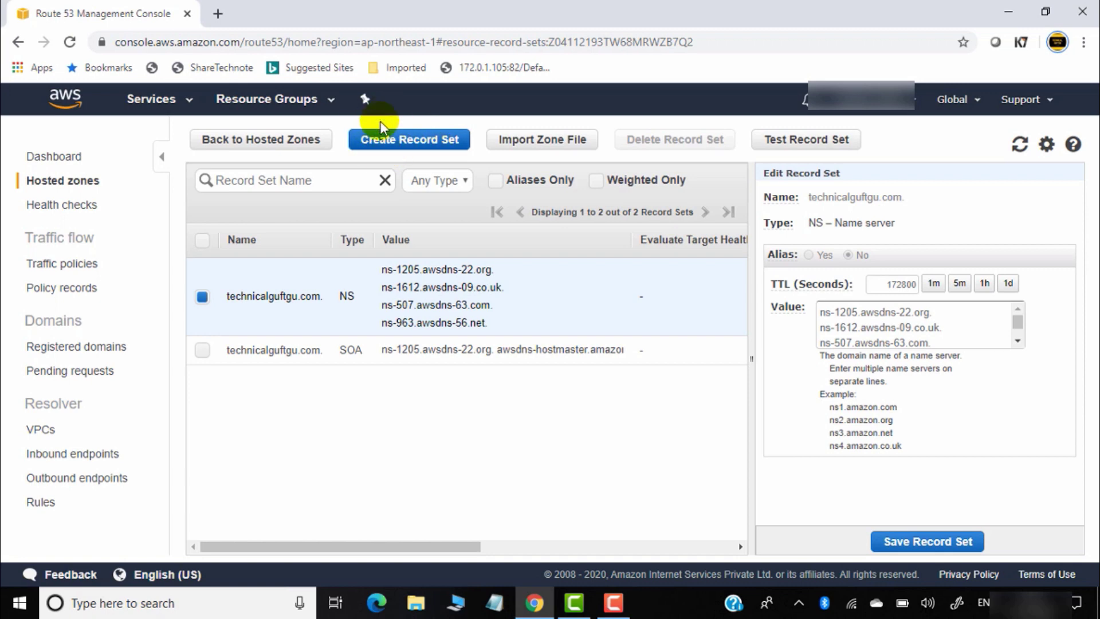
Start a new record set in the technicalguftgu.com zone, try the names www and info, and leave the name empty
left_click(414, 140)
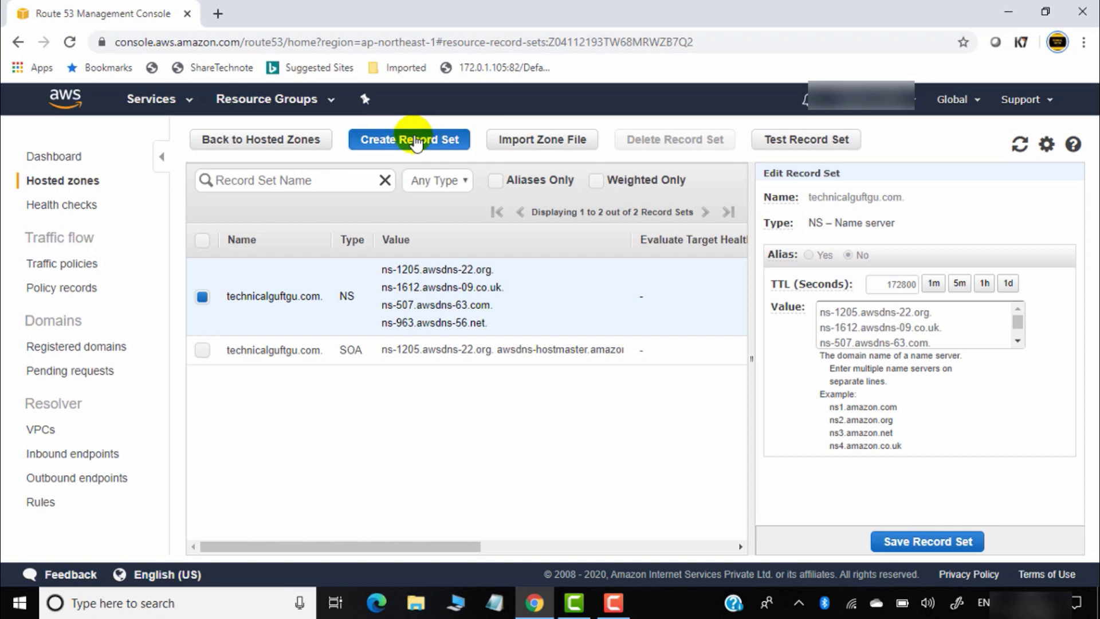
left_click(903, 200)
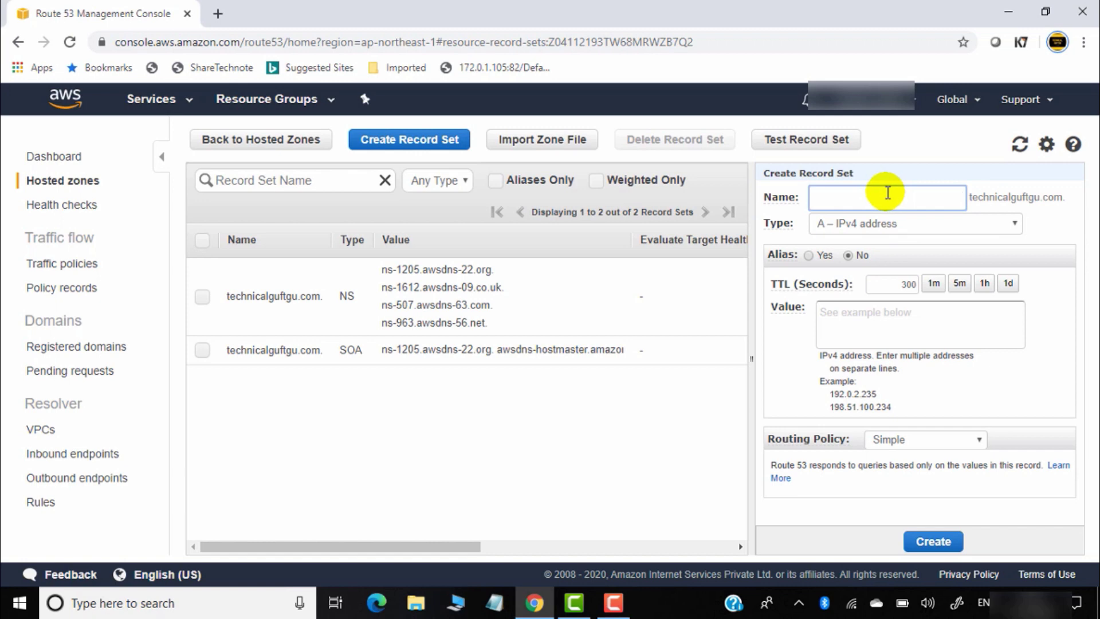
type("www")
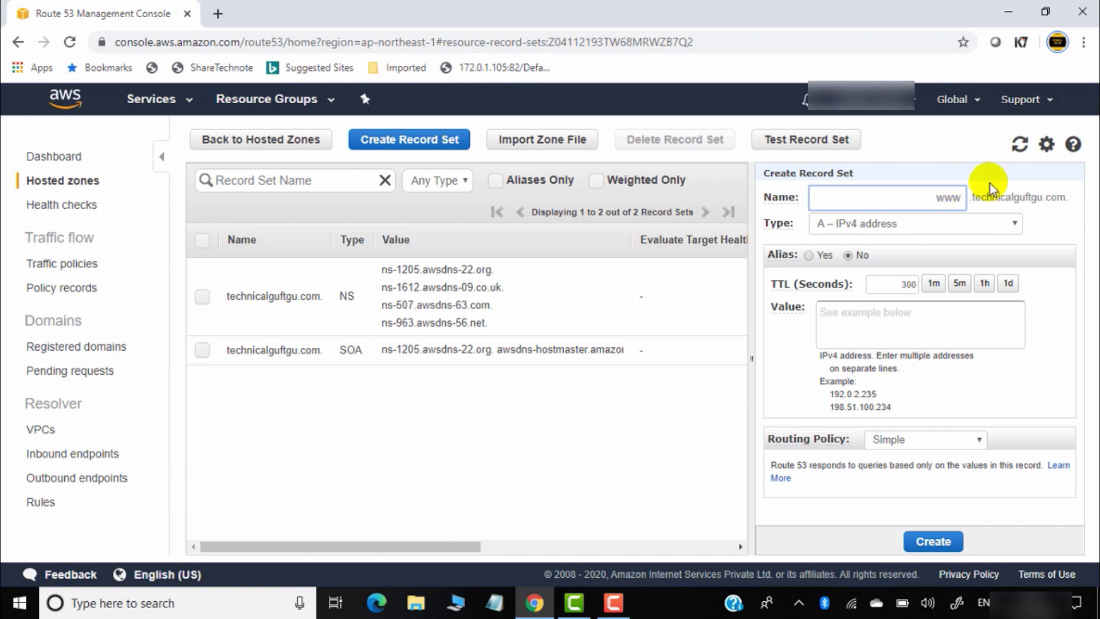
type(".")
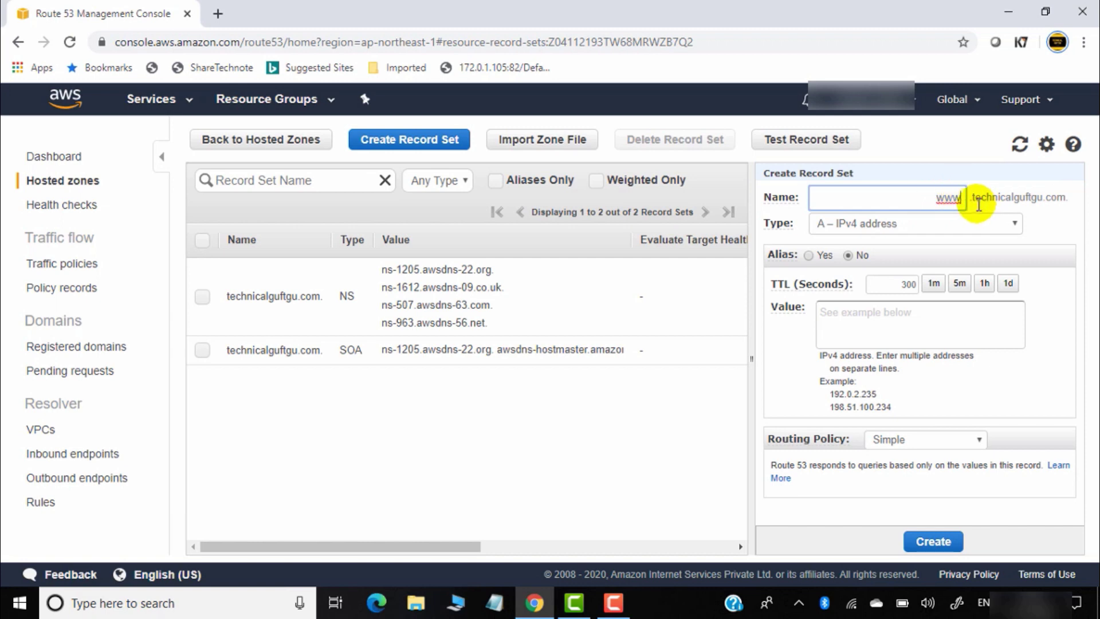
key("BackSpace")
key("BackSpace")
key("BackSpace")
type("info")
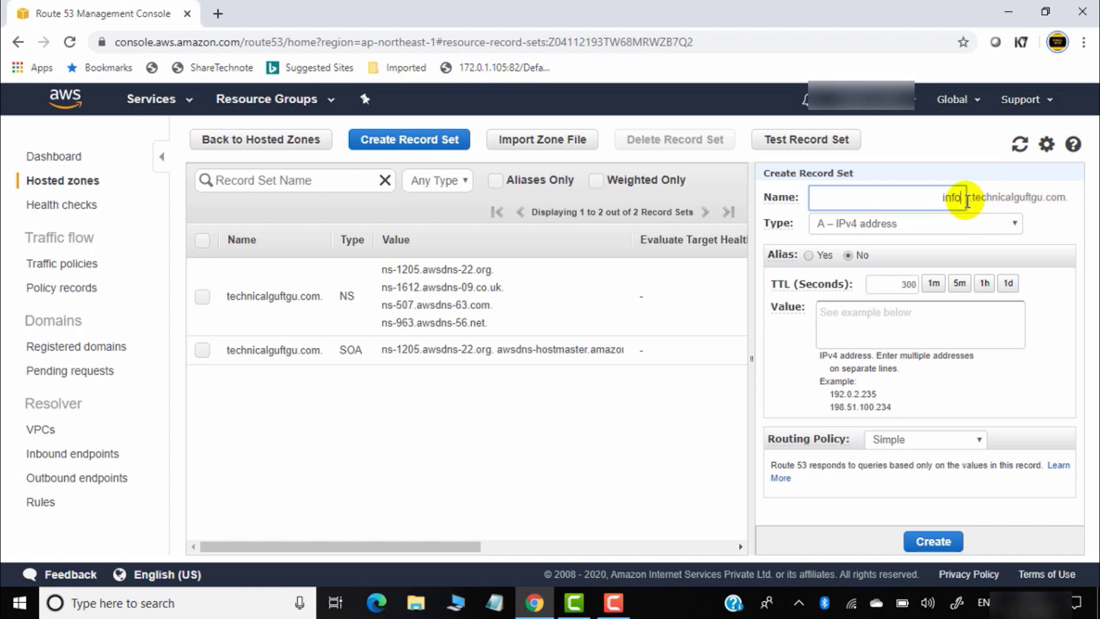
key("BackSpace")
key("BackSpace")
key("BackSpace")
key("BackSpace")
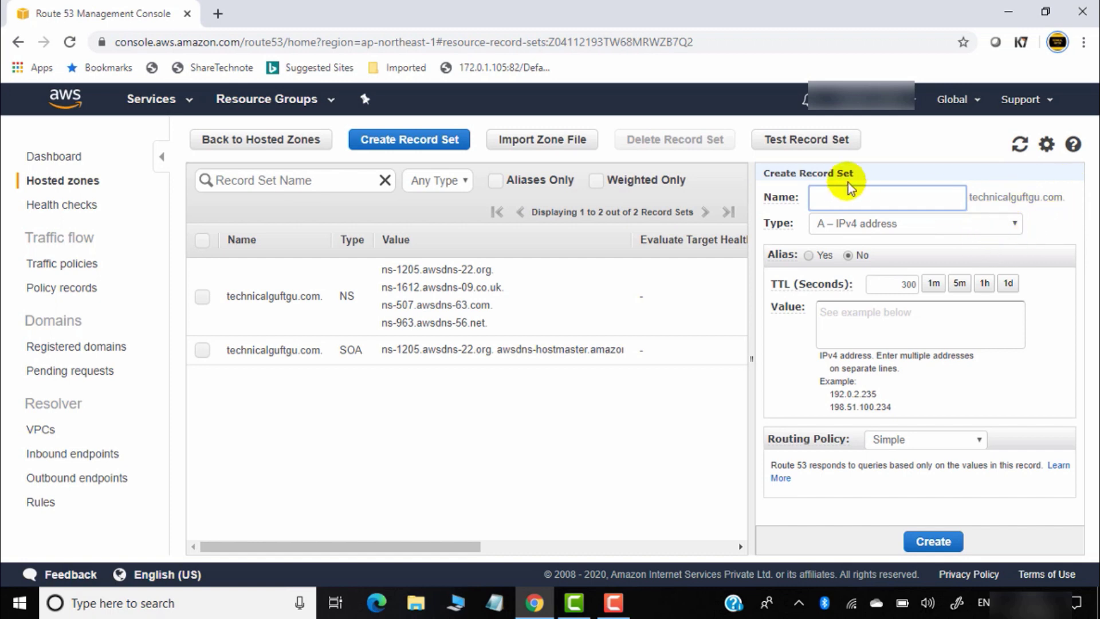
Choose A – IPv4 address as the new record set's type and begin editing its value
left_click(965, 226)
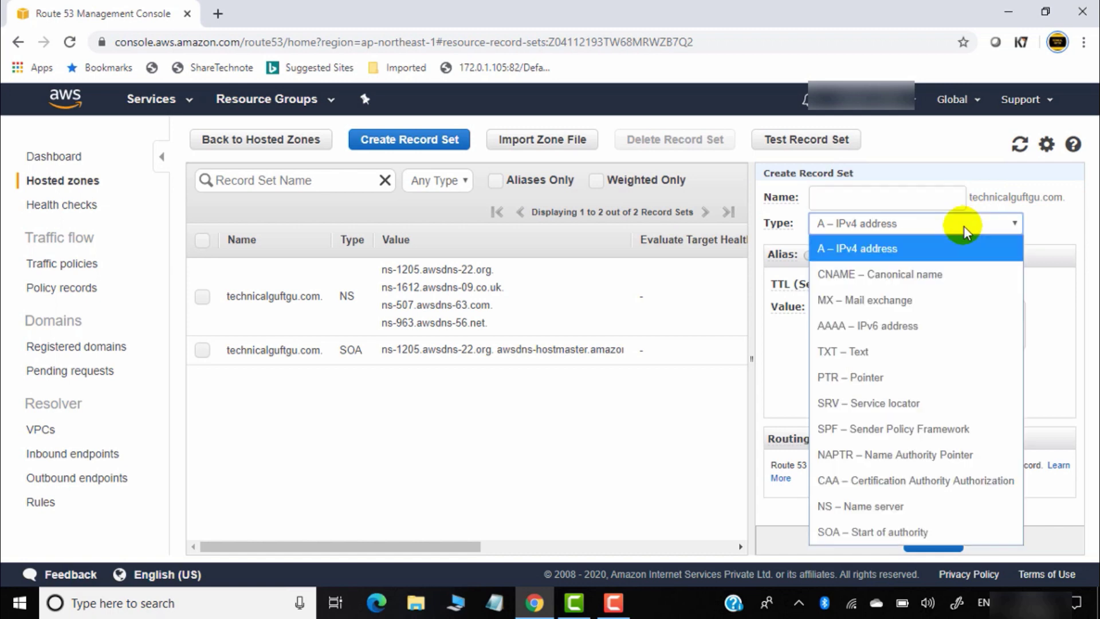
left_click(881, 247)
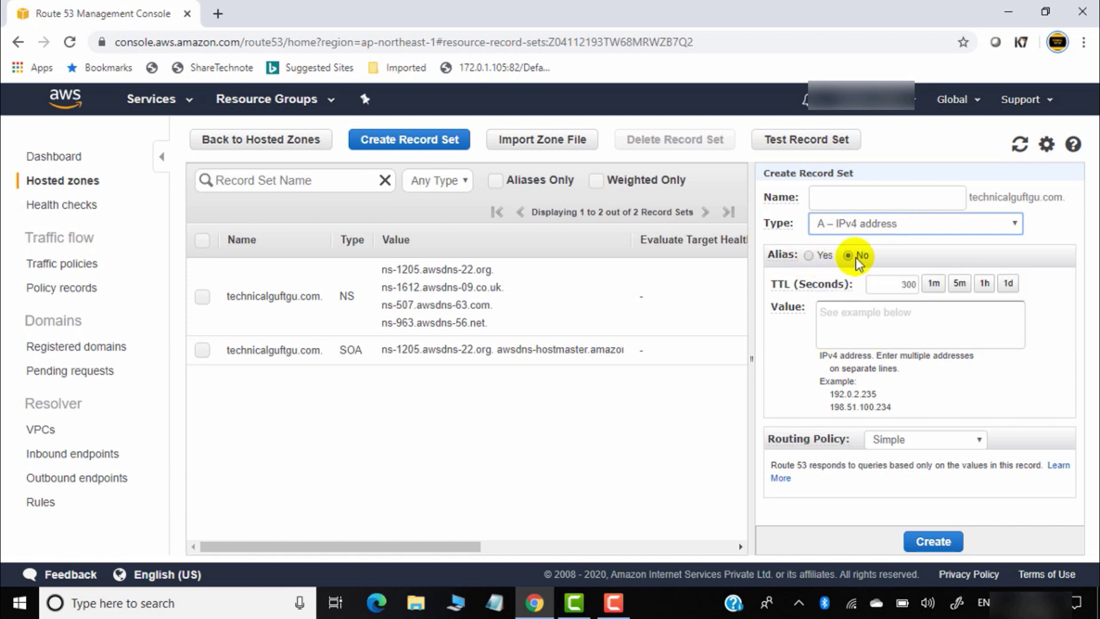
left_click(849, 316)
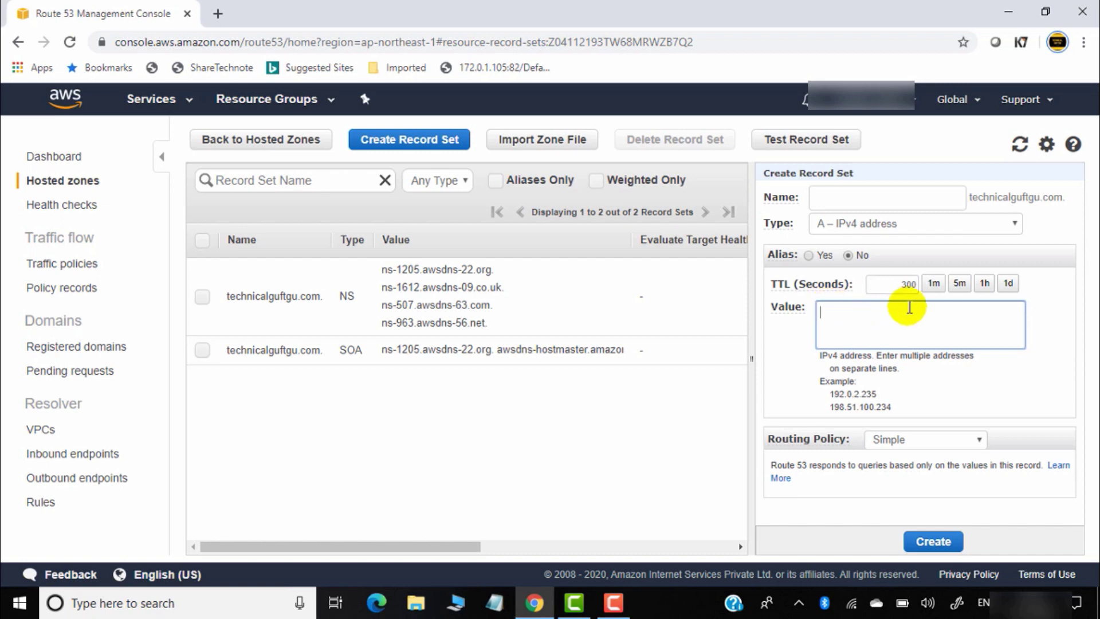
Make the new record set an alias and examine the target categories offered for it, including load balancers and CloudFront distributions
left_click(809, 255)
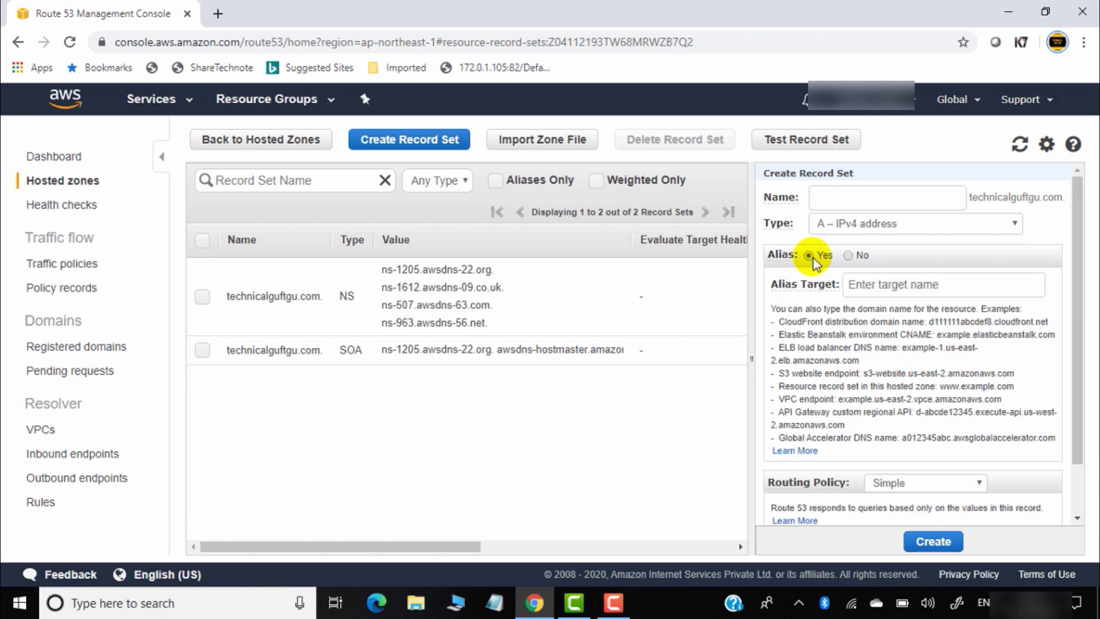
left_click(866, 285)
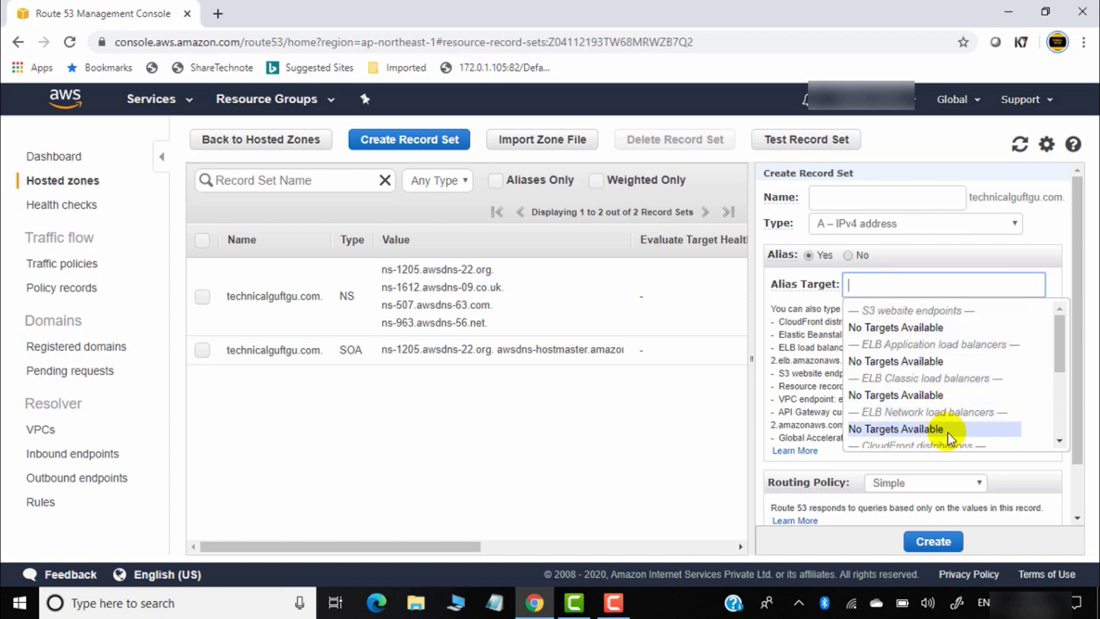
left_click_drag(1057, 341, 1051, 318)
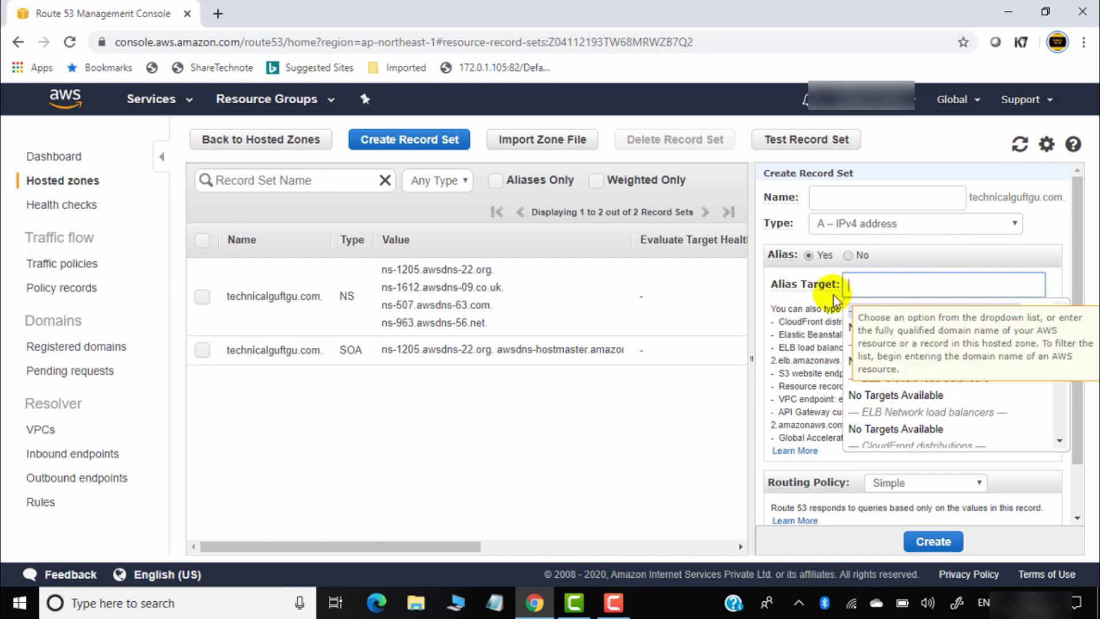
left_click(899, 293)
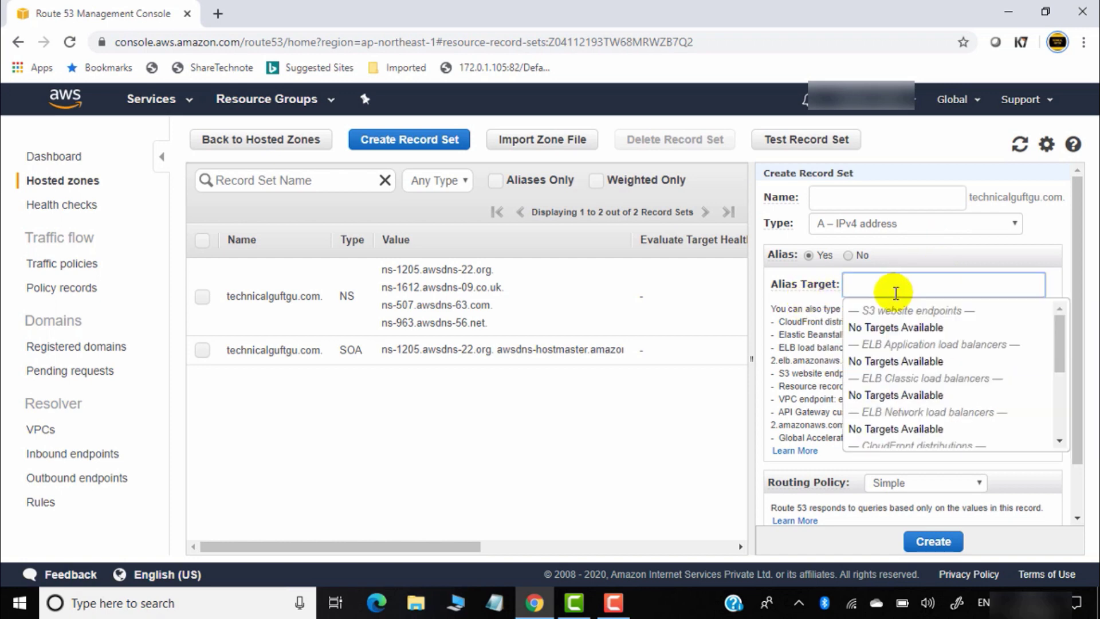
mouse_move(802, 293)
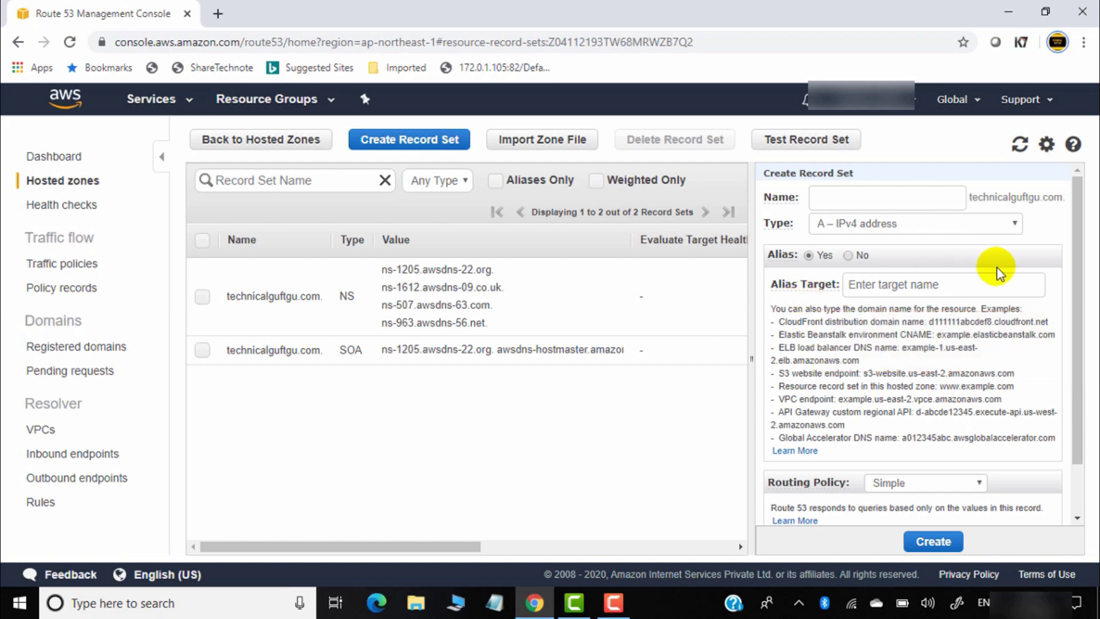
left_click(949, 283)
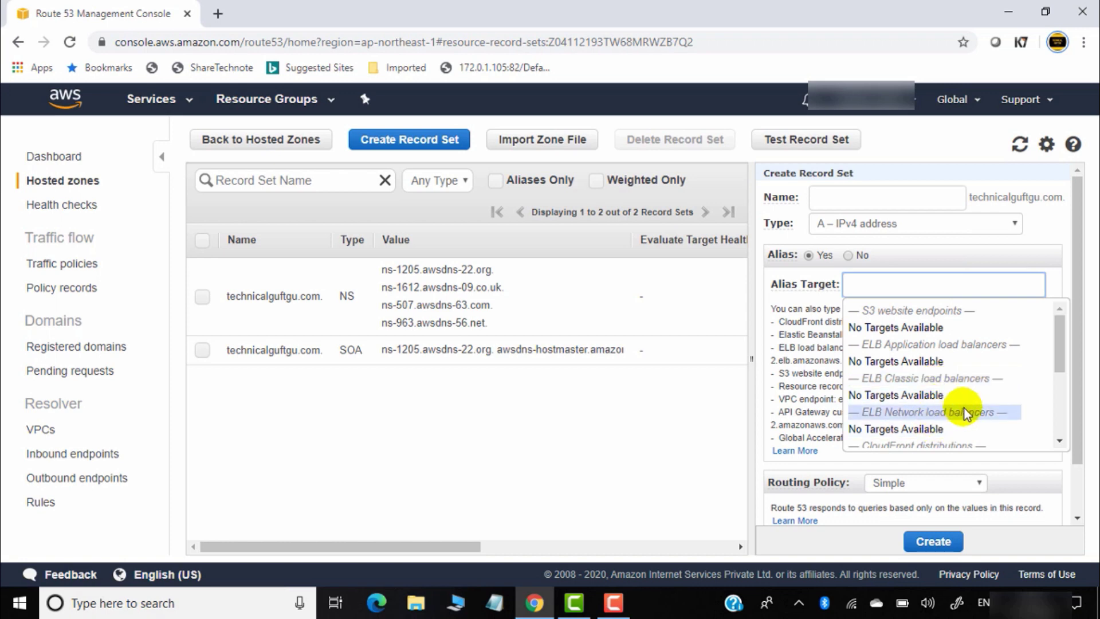
scroll(965, 411, "down", 2)
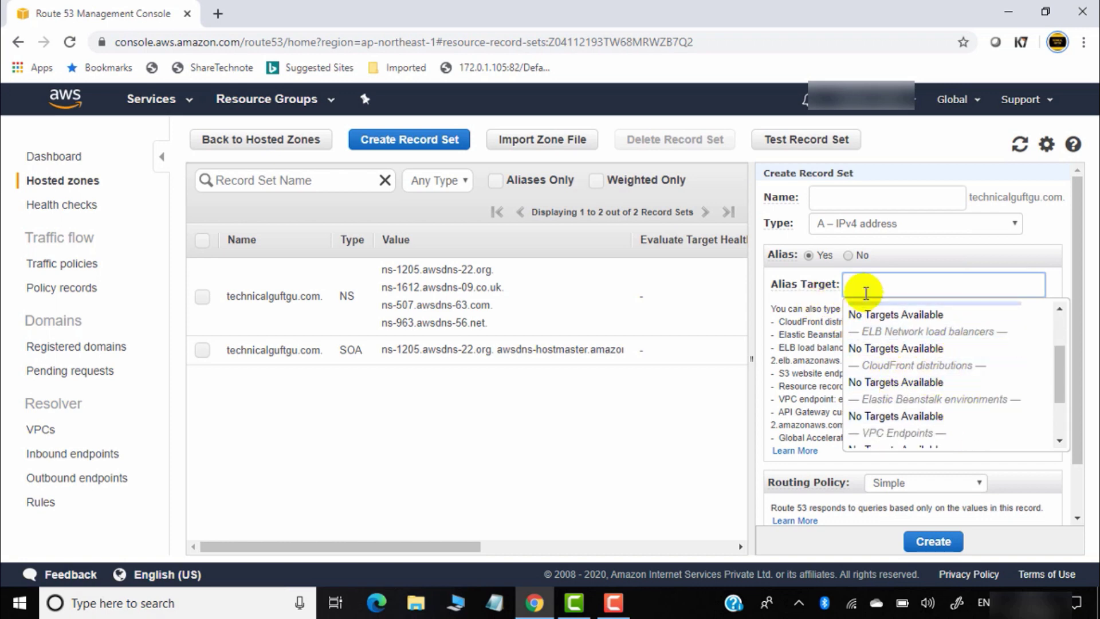
left_click(801, 293)
Review the routing policy choices, keep Simple, and check the alias target list again without choosing a target
scroll(922, 422, "down", 1)
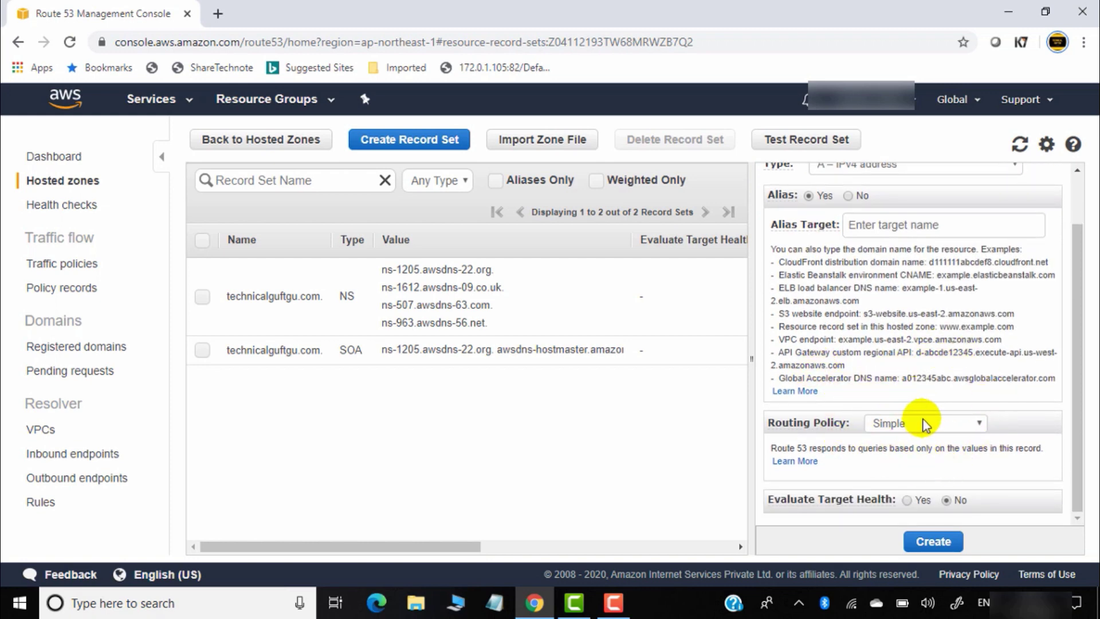
left_click(953, 424)
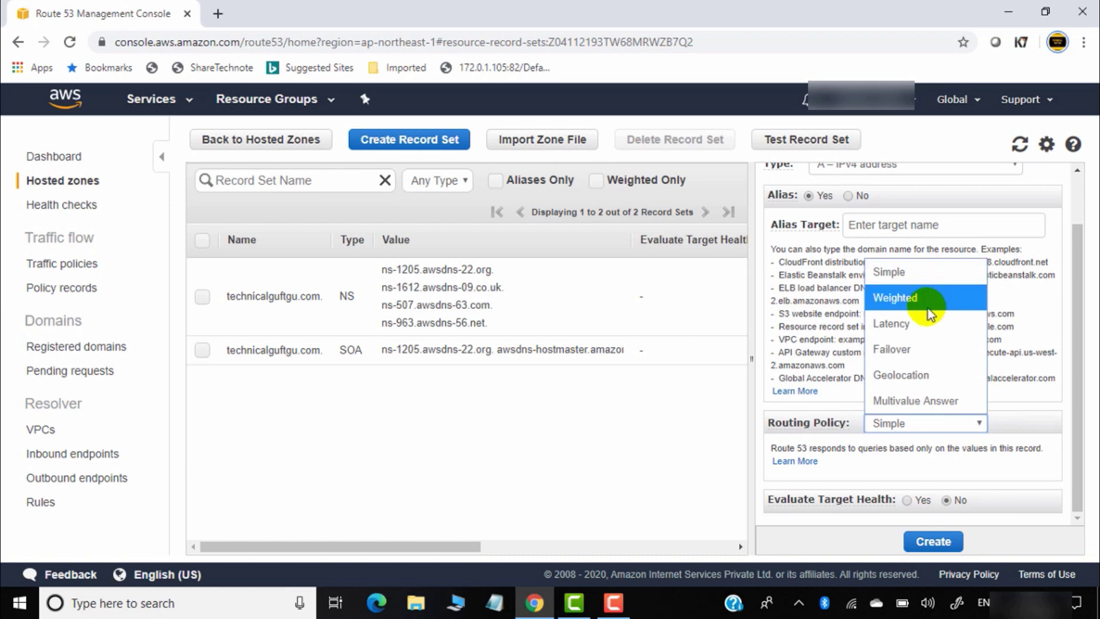
left_click(919, 273)
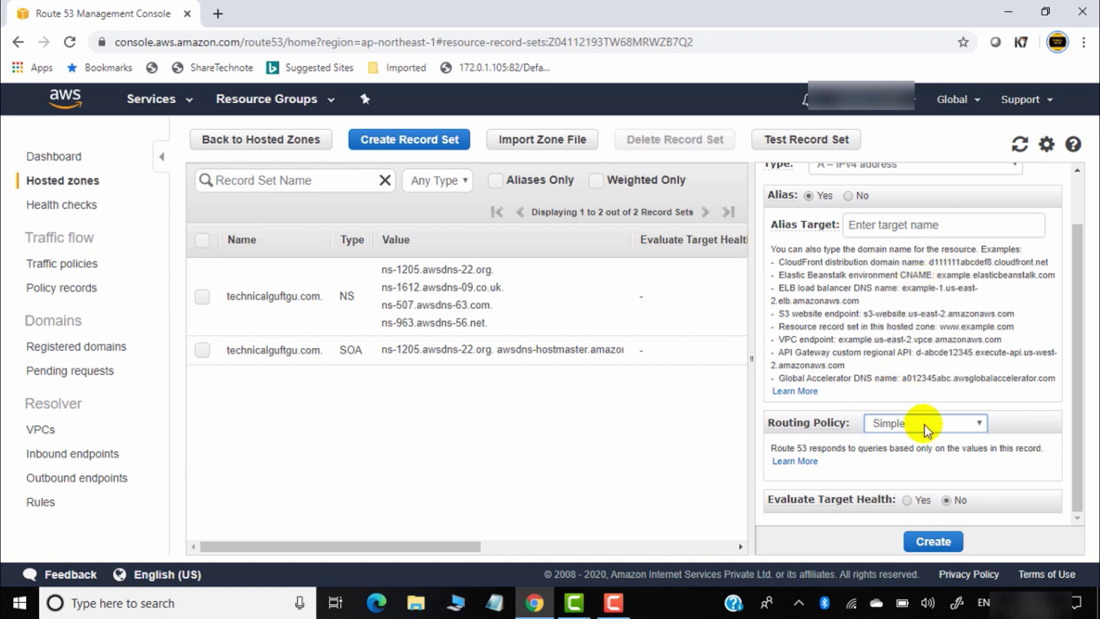
scroll(952, 242, "up", 2)
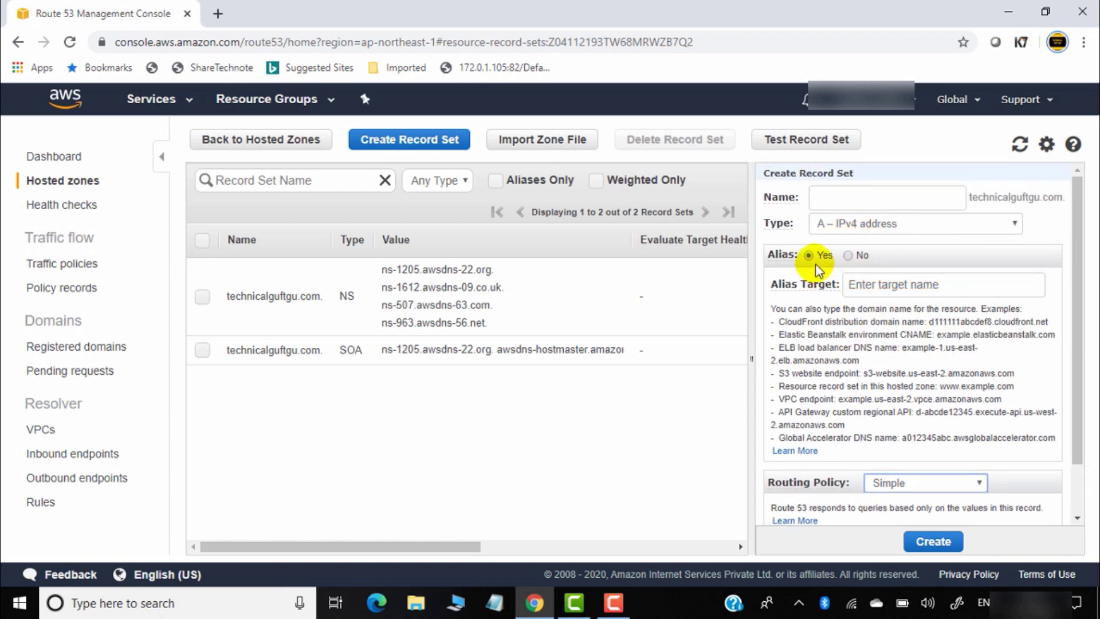
left_click(901, 287)
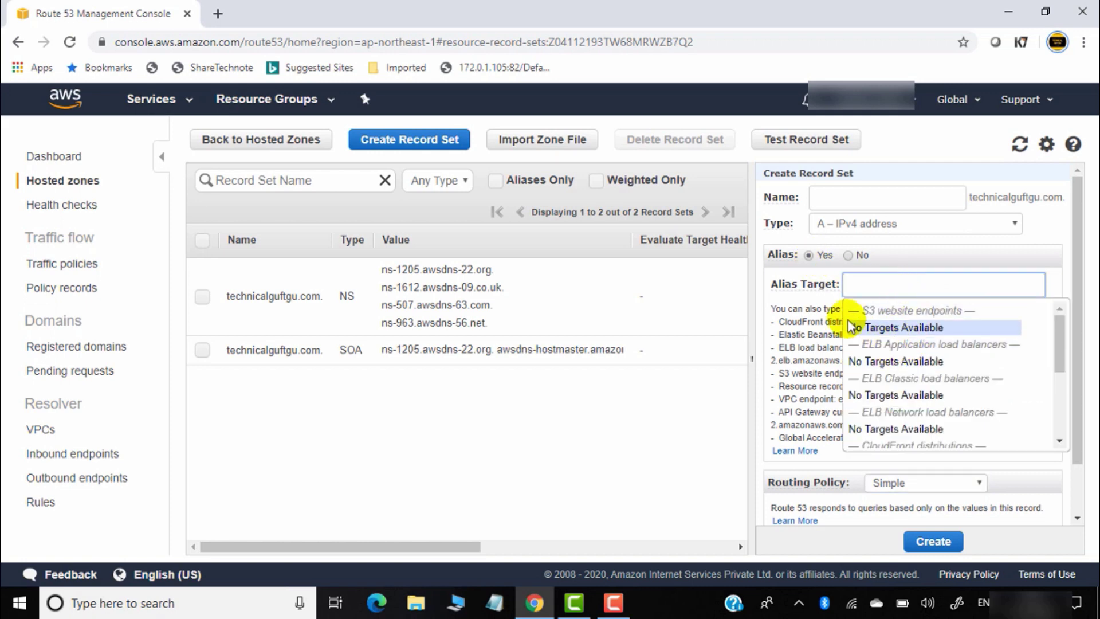
left_click(810, 289)
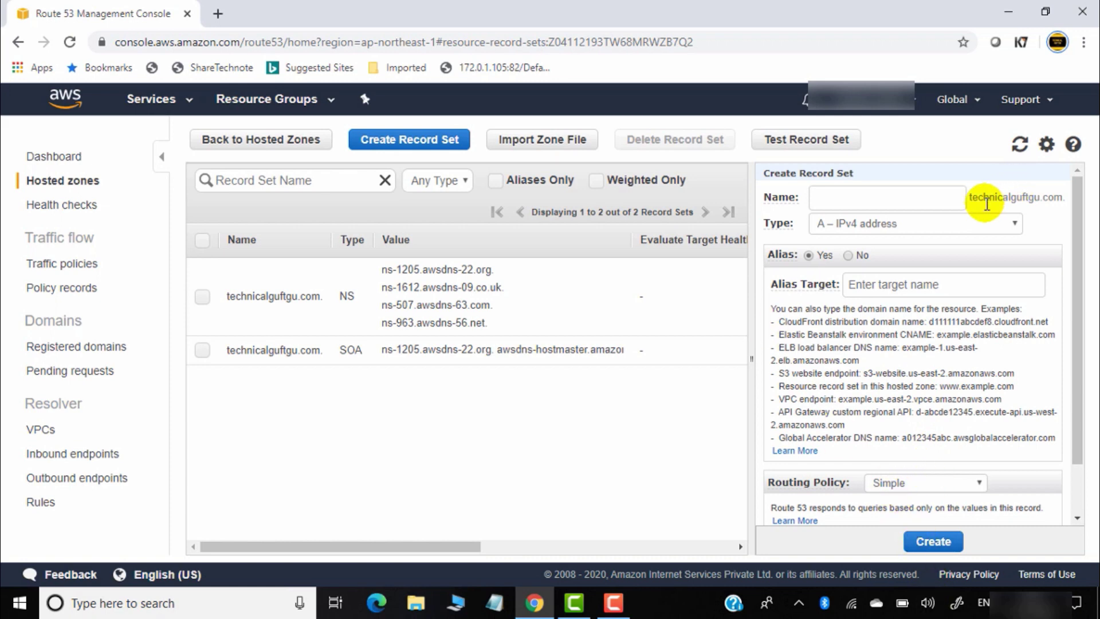
Switch the record set's routing policy to Weighted with a weight of 70 and the Set ID webserver1
left_click(939, 483)
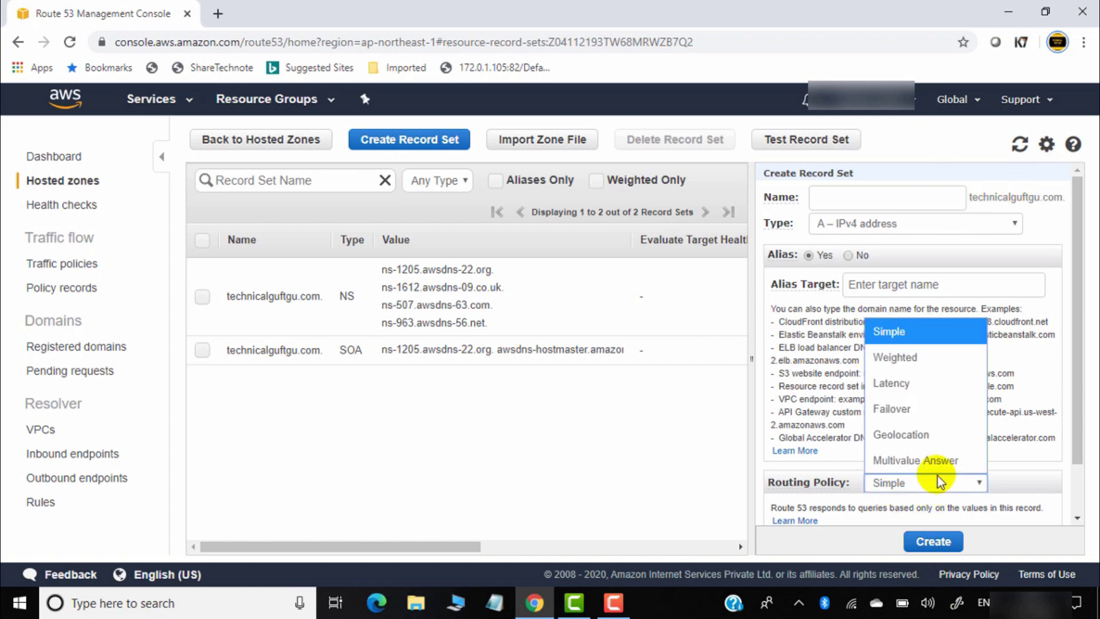
left_click(927, 372)
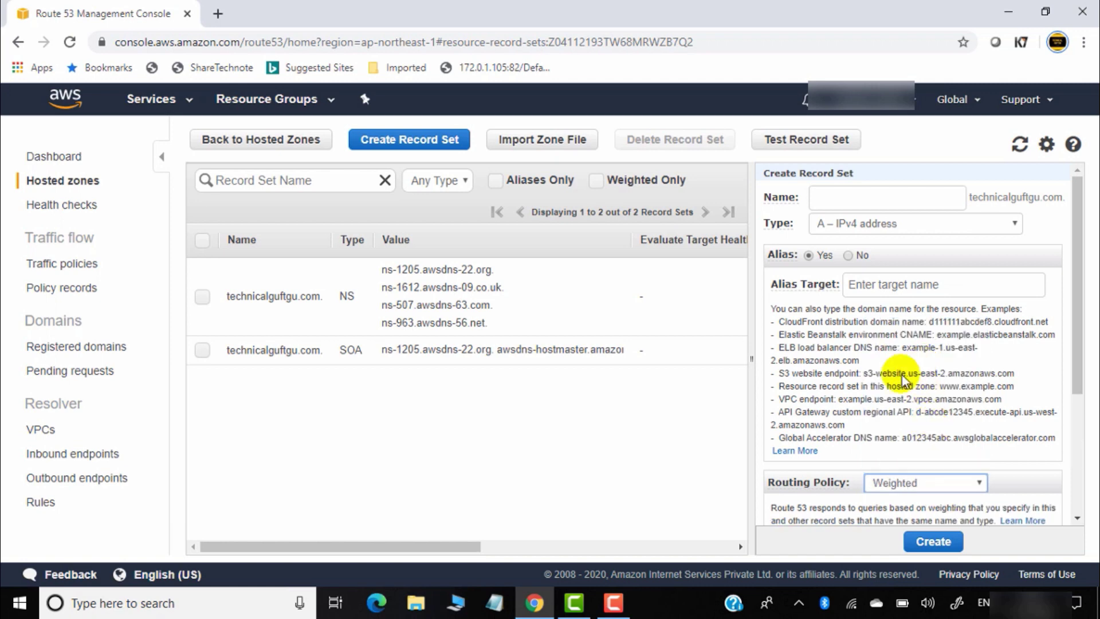
scroll(906, 373, "down", 3)
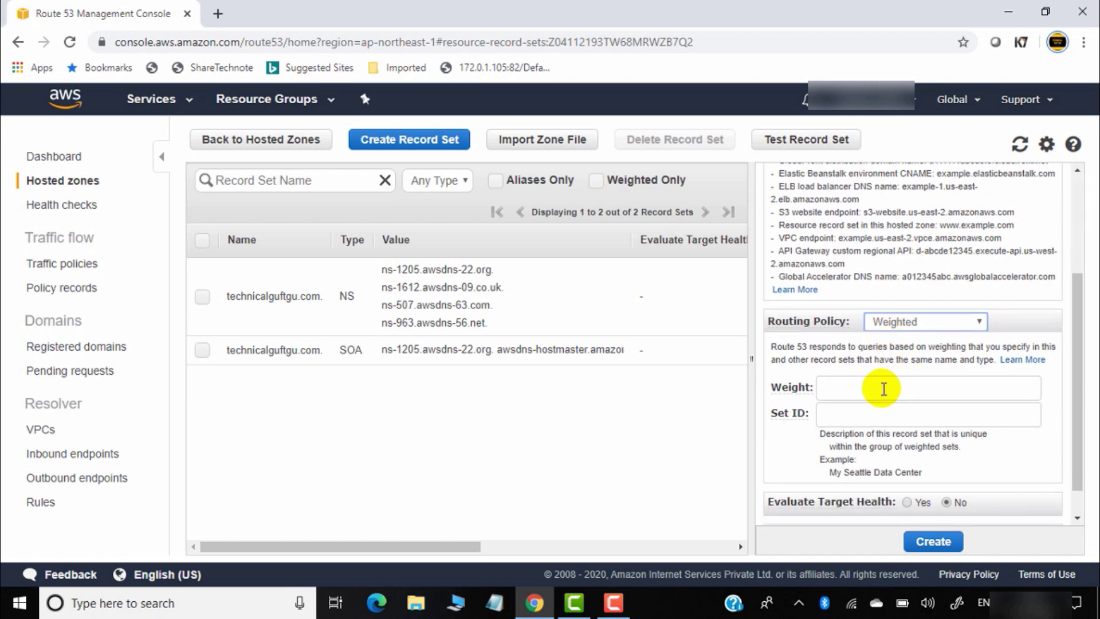
left_click(884, 389)
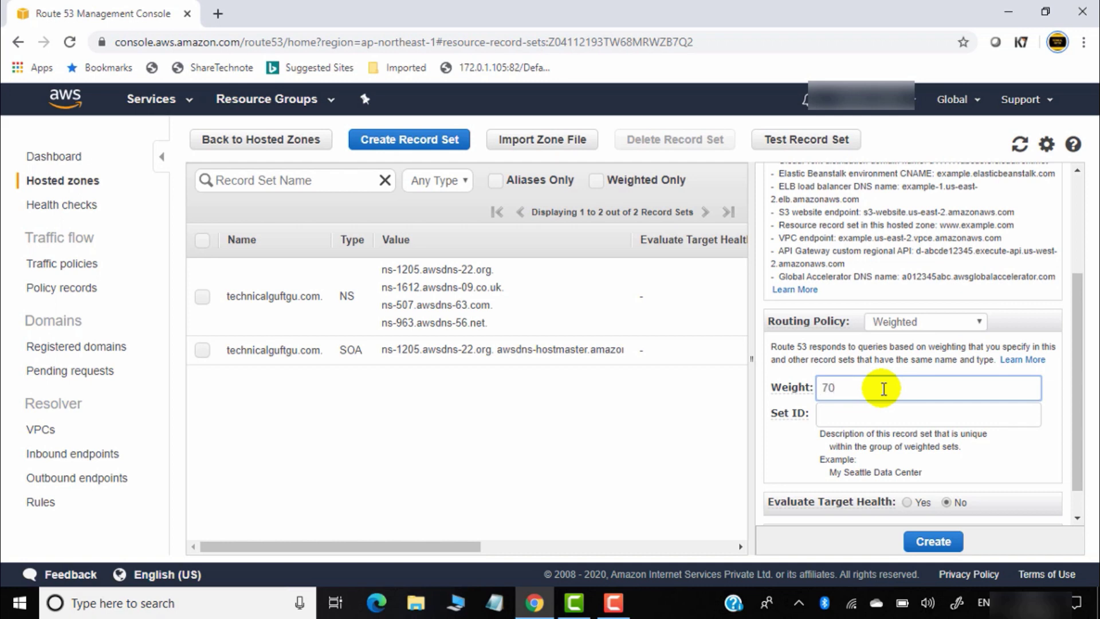
left_click(850, 416)
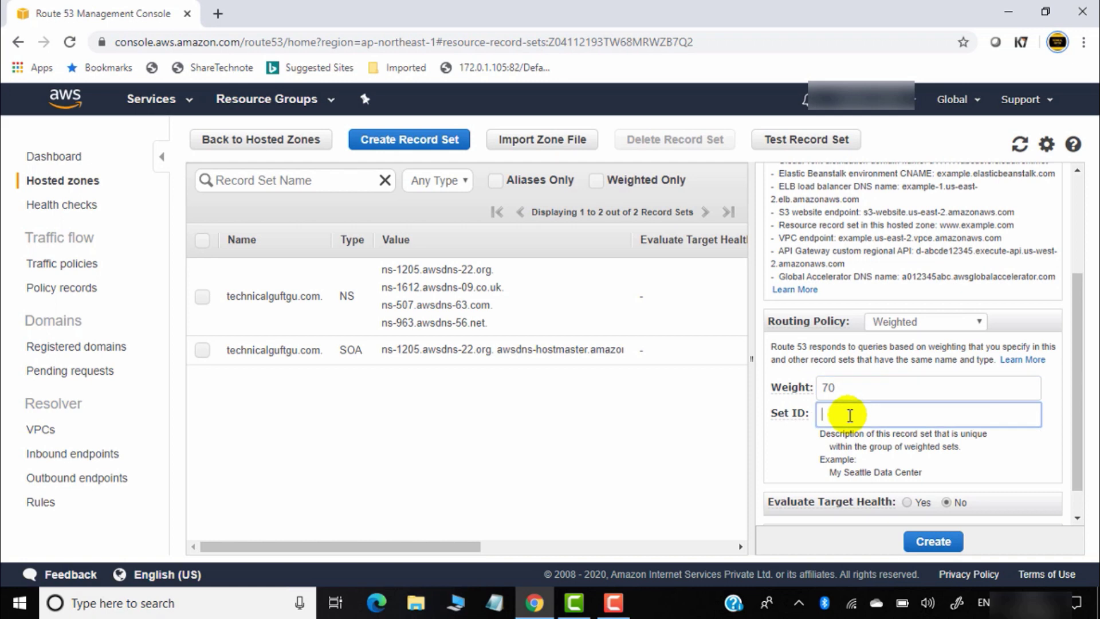
type("webserver1")
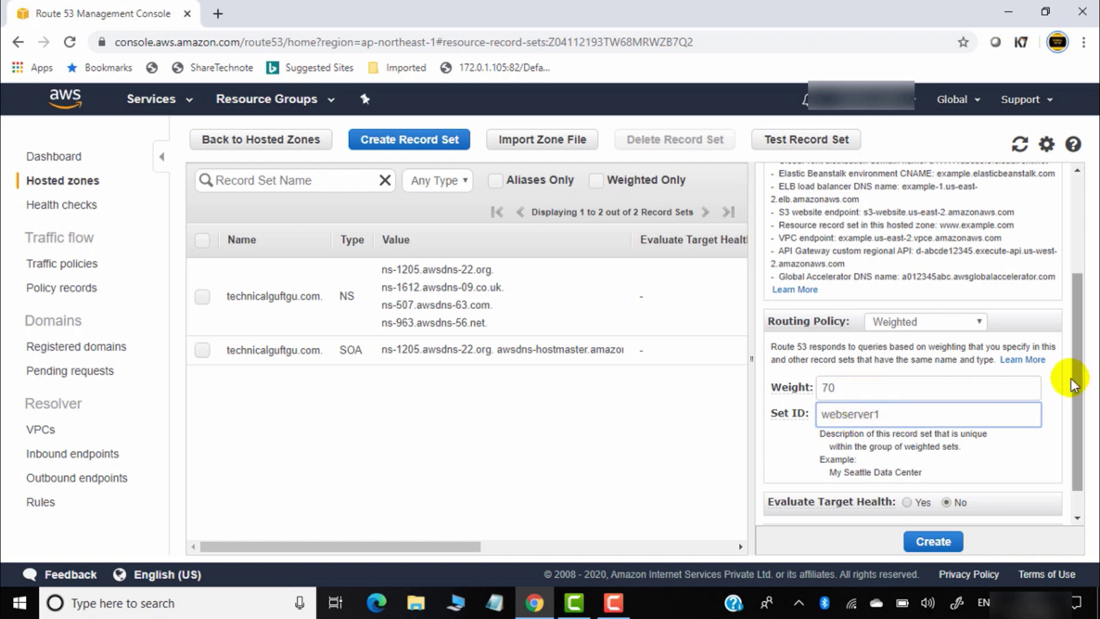
Switch Evaluate Target Health to Yes, return it to No, and review the weighted record set's settings
scroll(969, 447, "down", 1)
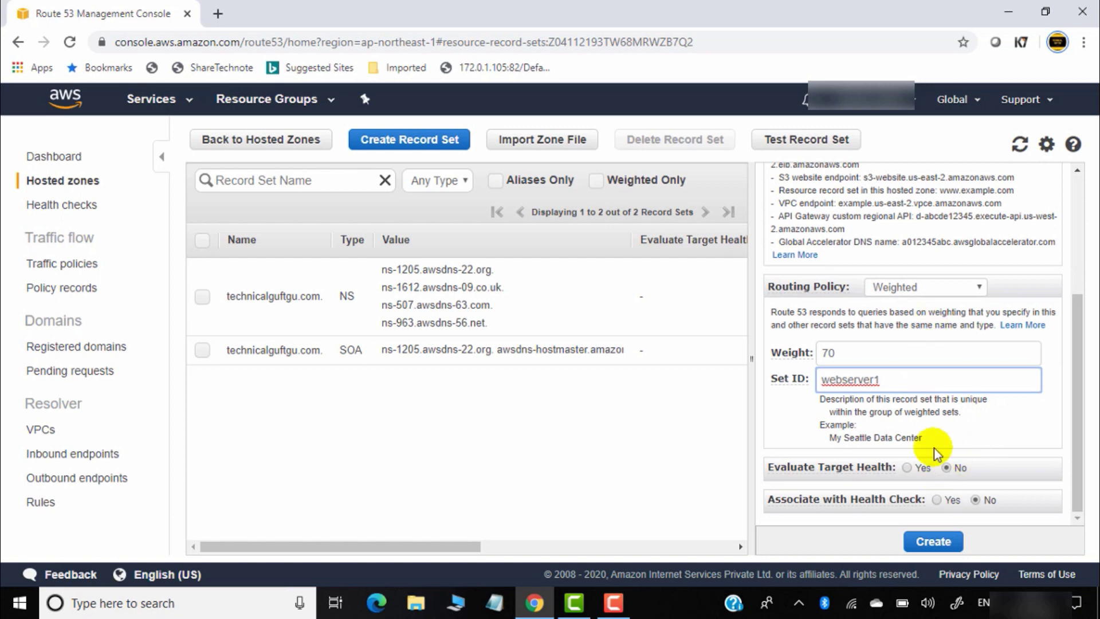
left_click(908, 468)
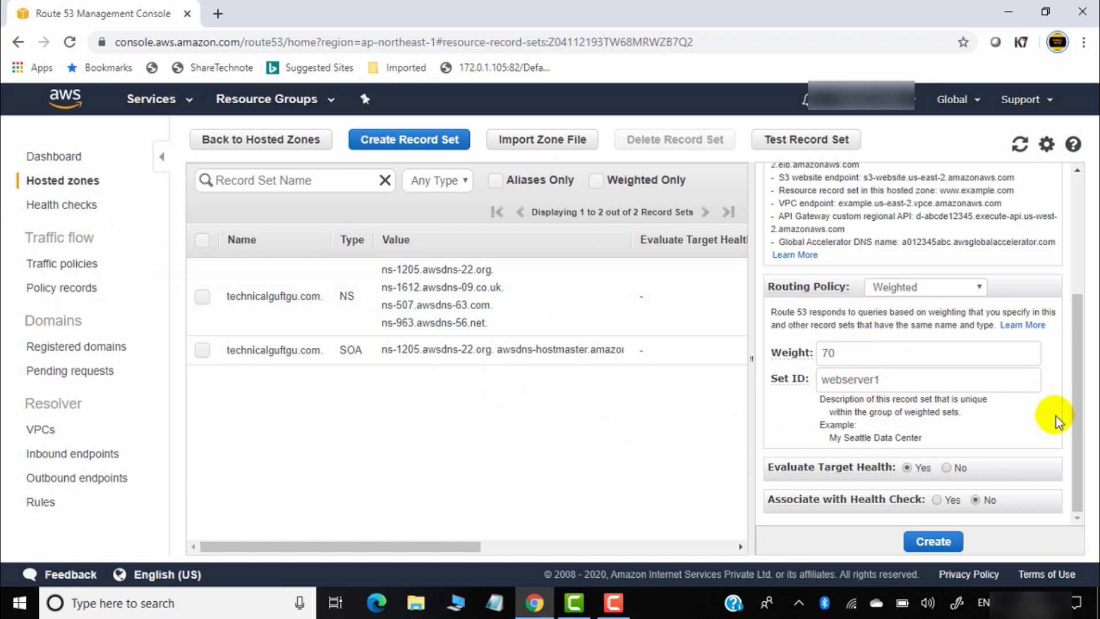
left_click(948, 468)
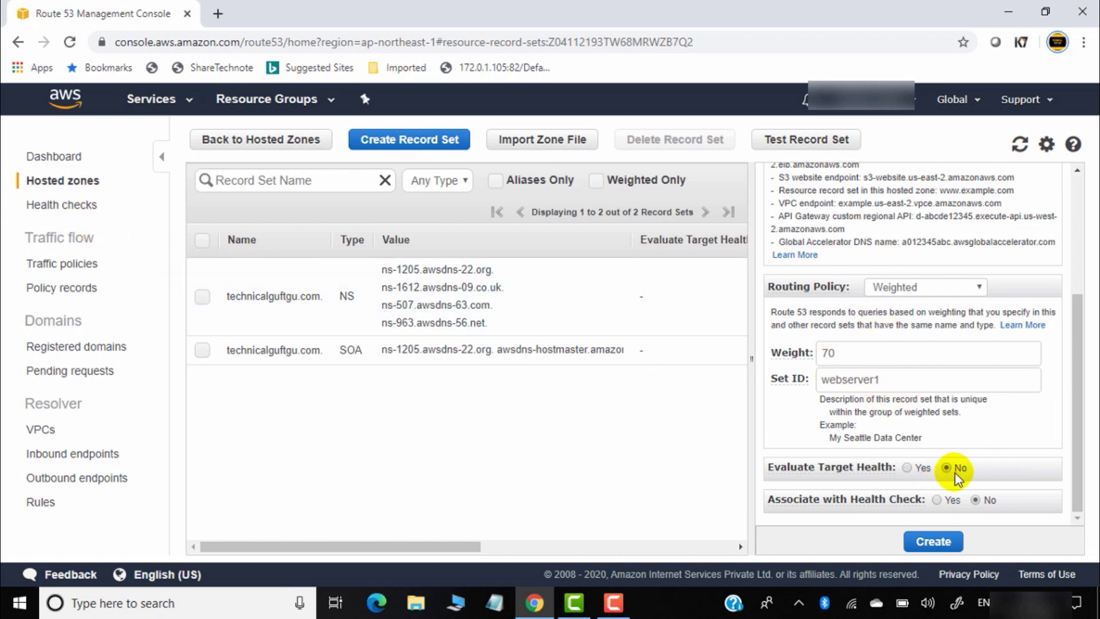
scroll(941, 380, "up", 4)
scroll(953, 396, "down", 4)
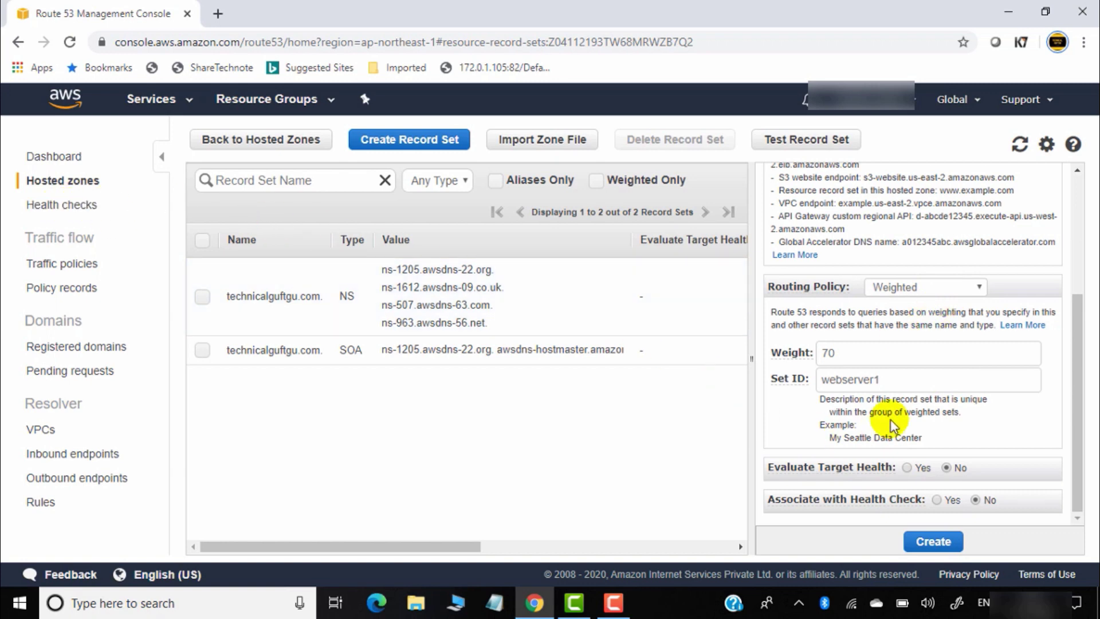
scroll(1019, 334, "up", 3)
scroll(1009, 346, "down", 3)
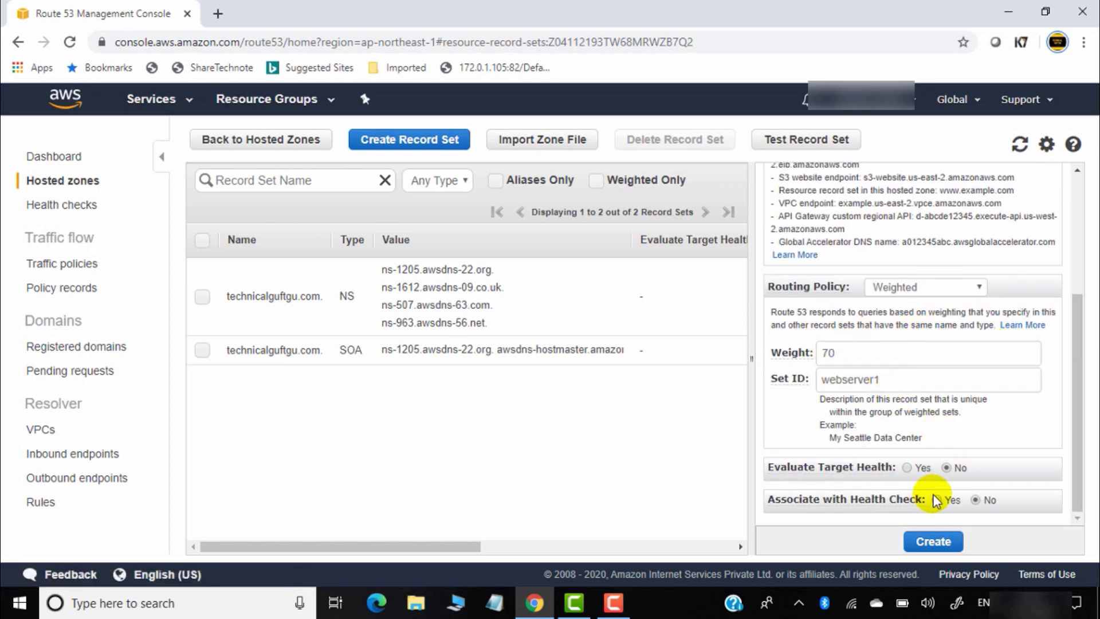
left_click(934, 542)
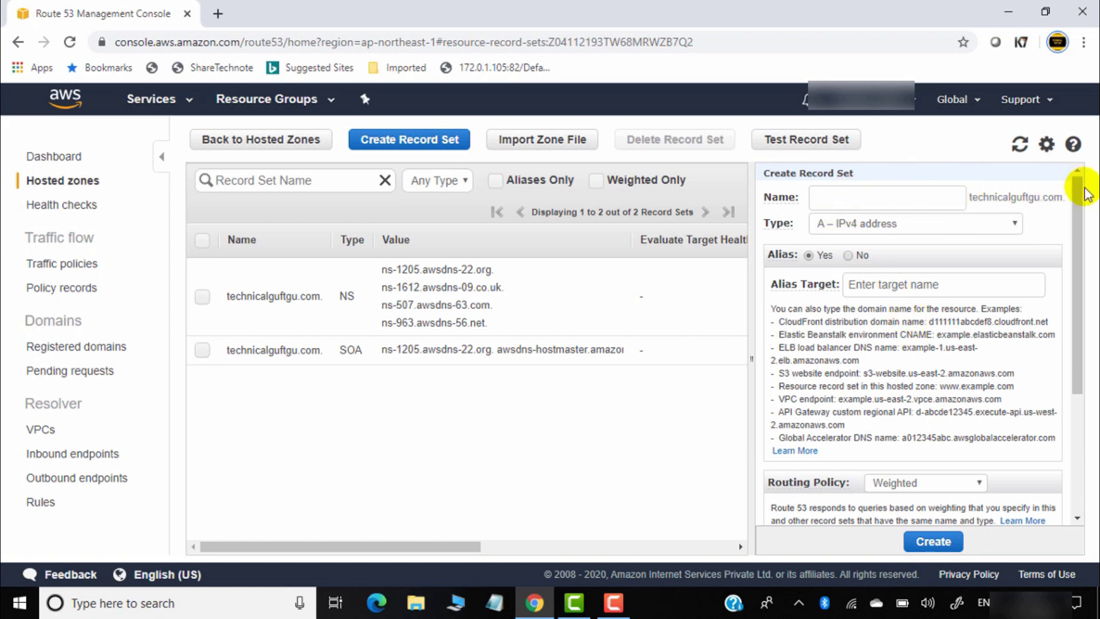
Keep the type A – IPv4 address, set Alias to No, and open the record value for editing
left_click(934, 223)
left_click(876, 224)
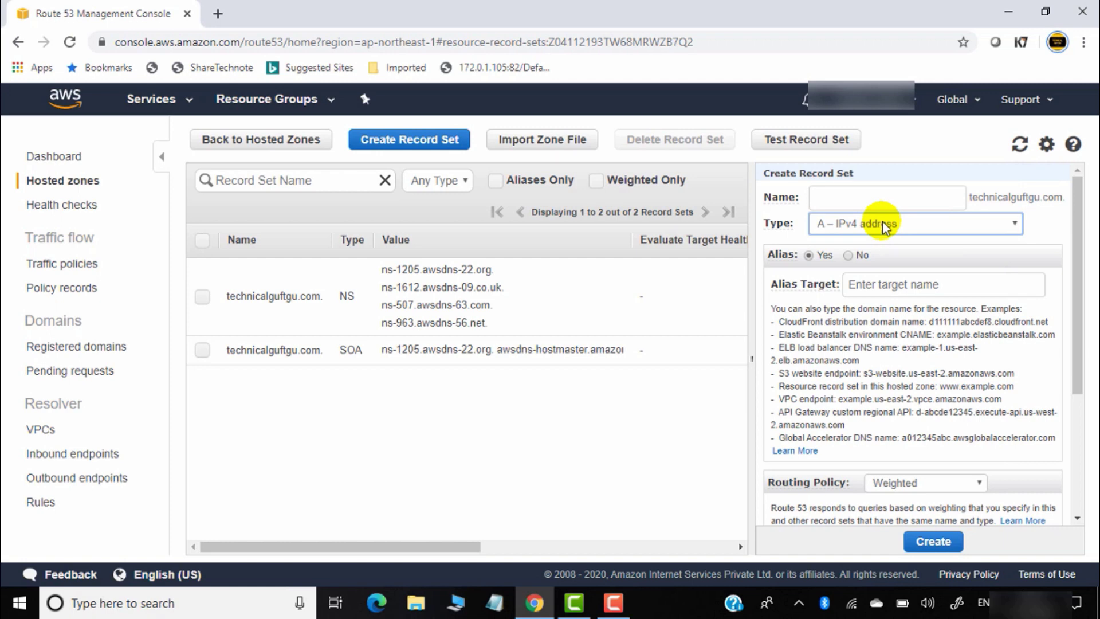
left_click(847, 255)
left_click(870, 312)
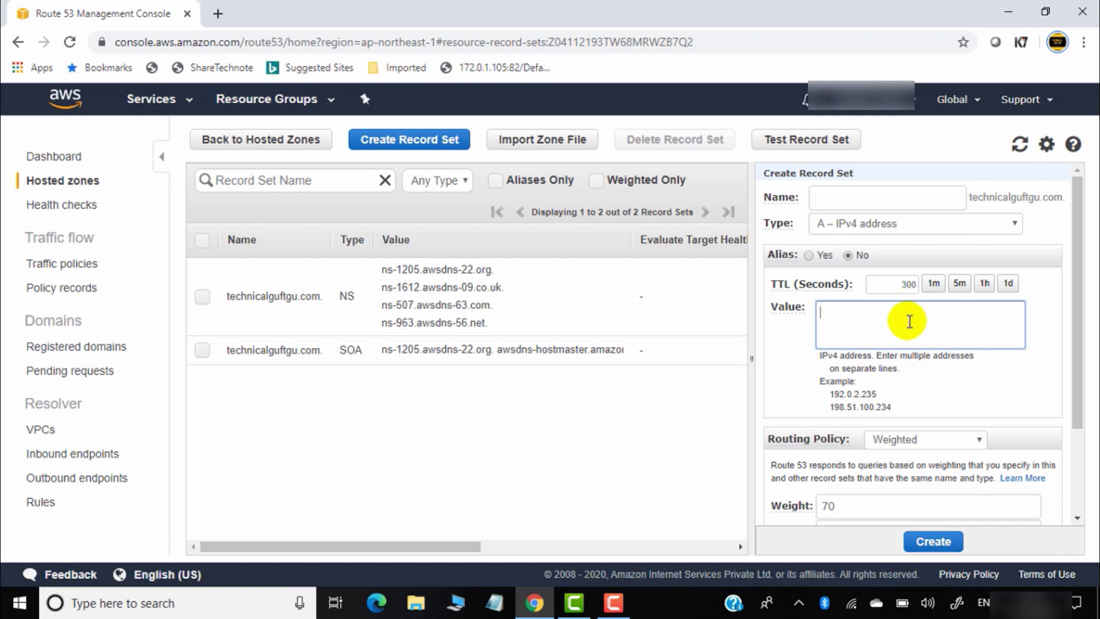
Set the weighted record set's weight to 30 and its Set ID to webserver2
scroll(924, 342, "down", 2)
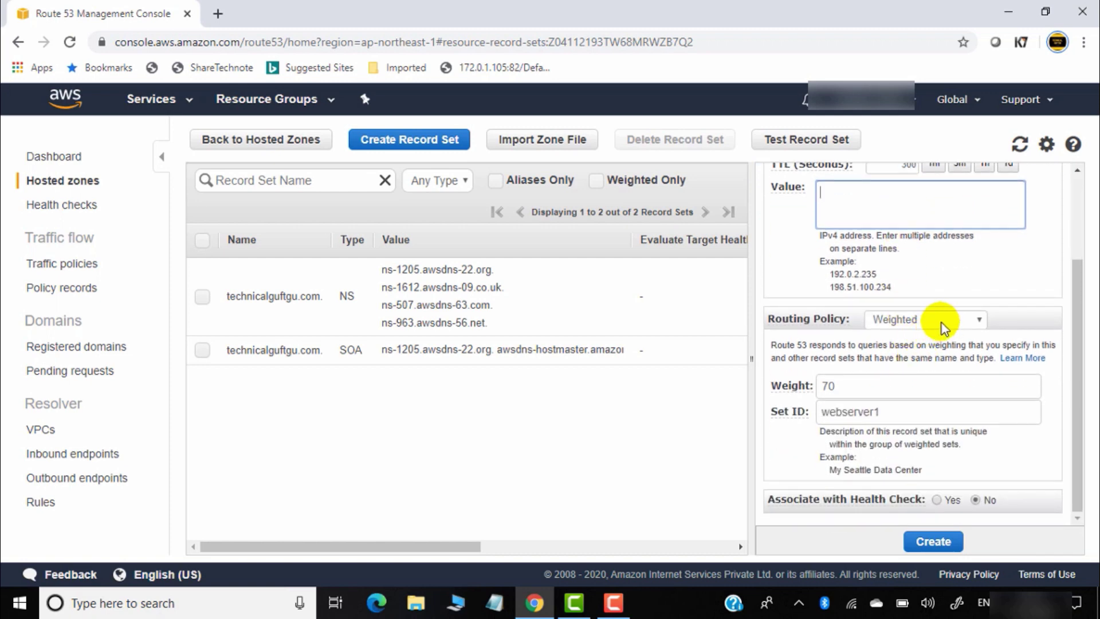
left_click(872, 378)
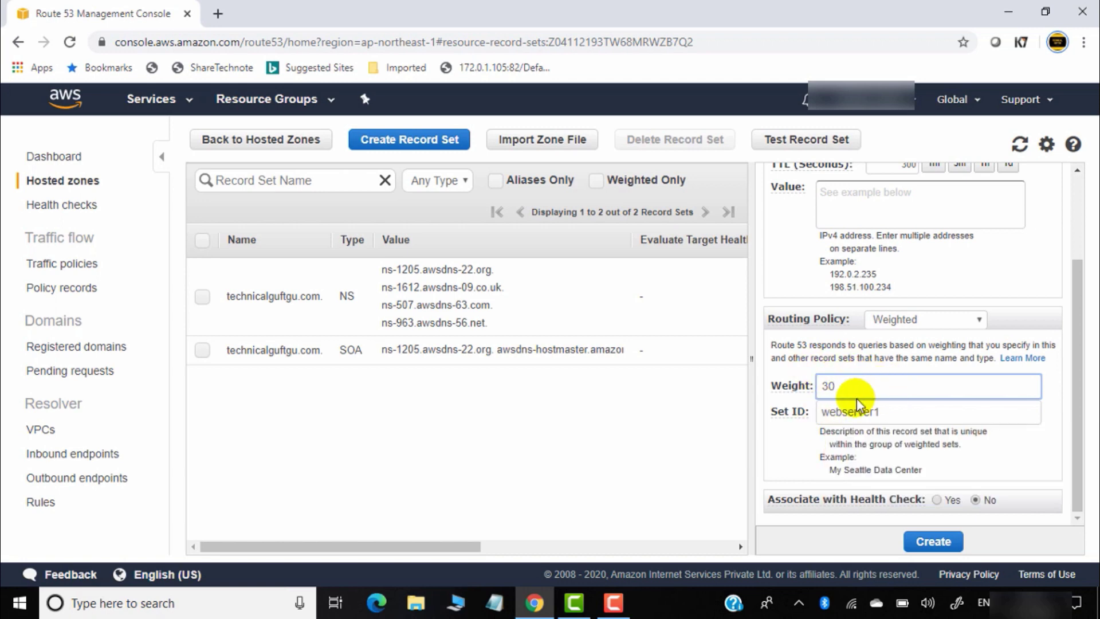
key("Tab")
key("End")
key("BackSpace")
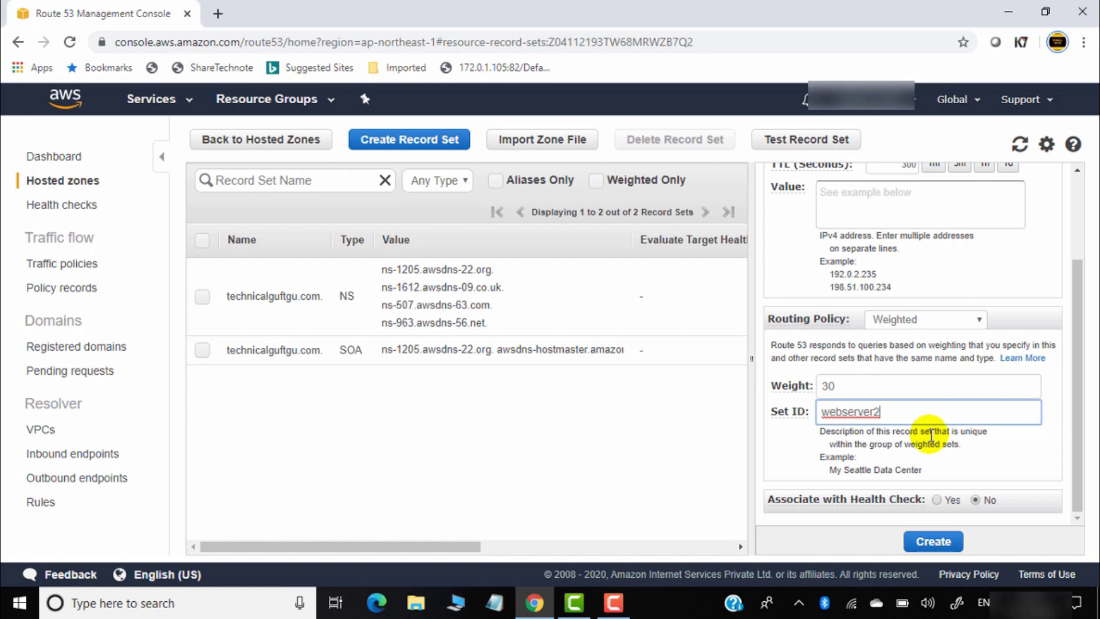
scroll(1076, 321, "up", 1)
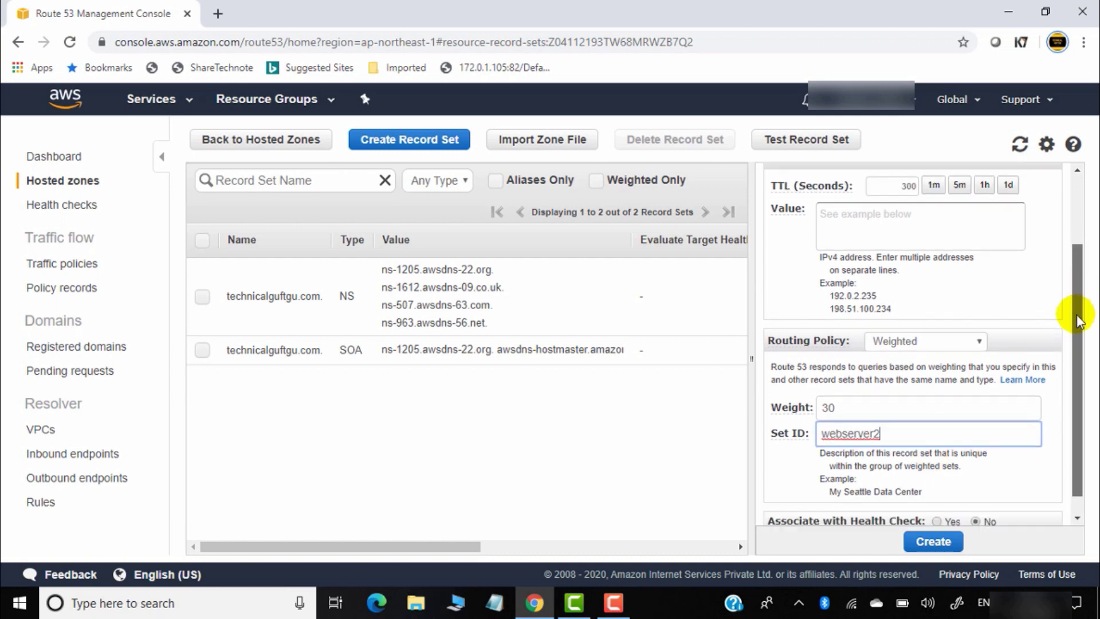
Change the routing policy to Latency, check the region choices without selecting one, and open the record value for editing
scroll(1077, 321, "down", 1)
left_click(980, 330)
left_click(900, 405)
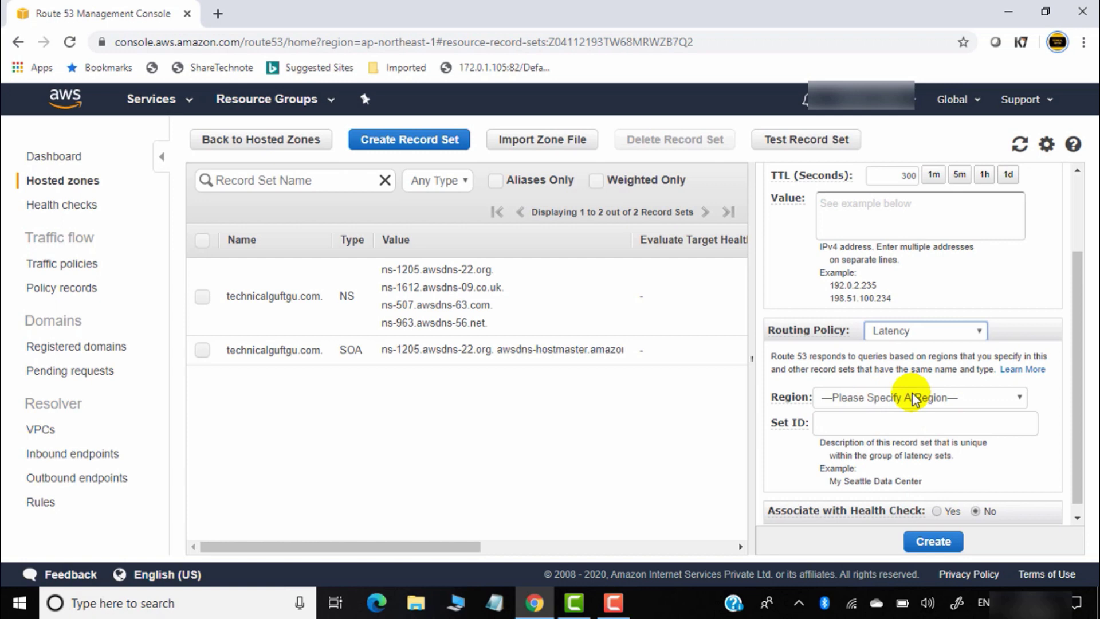
left_click(913, 400)
left_click(1046, 240)
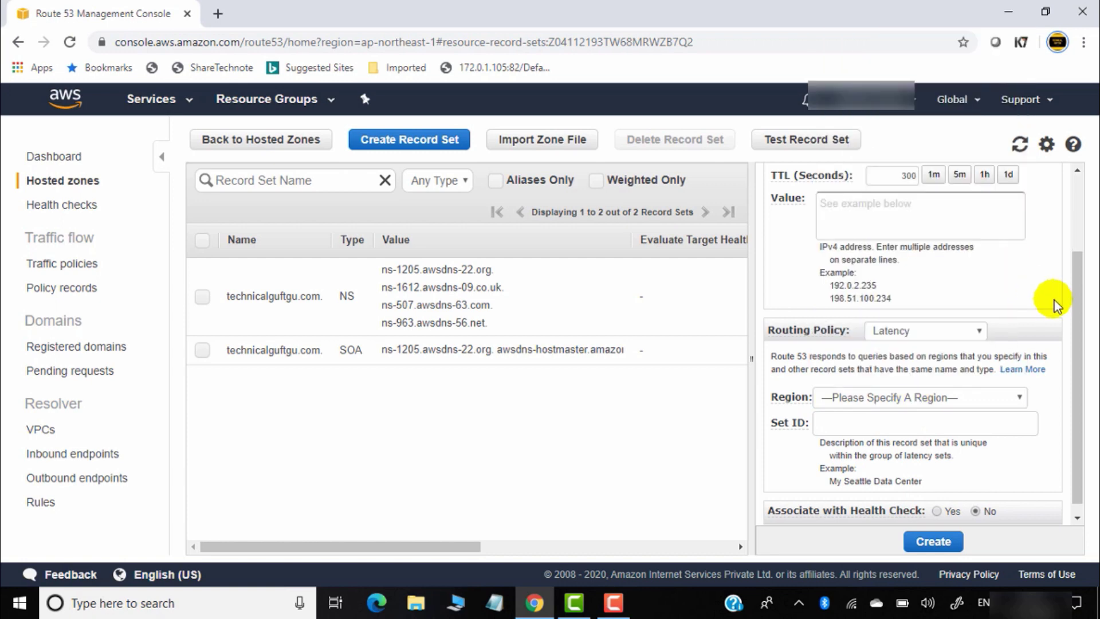
left_click_drag(1076, 314, 1076, 226)
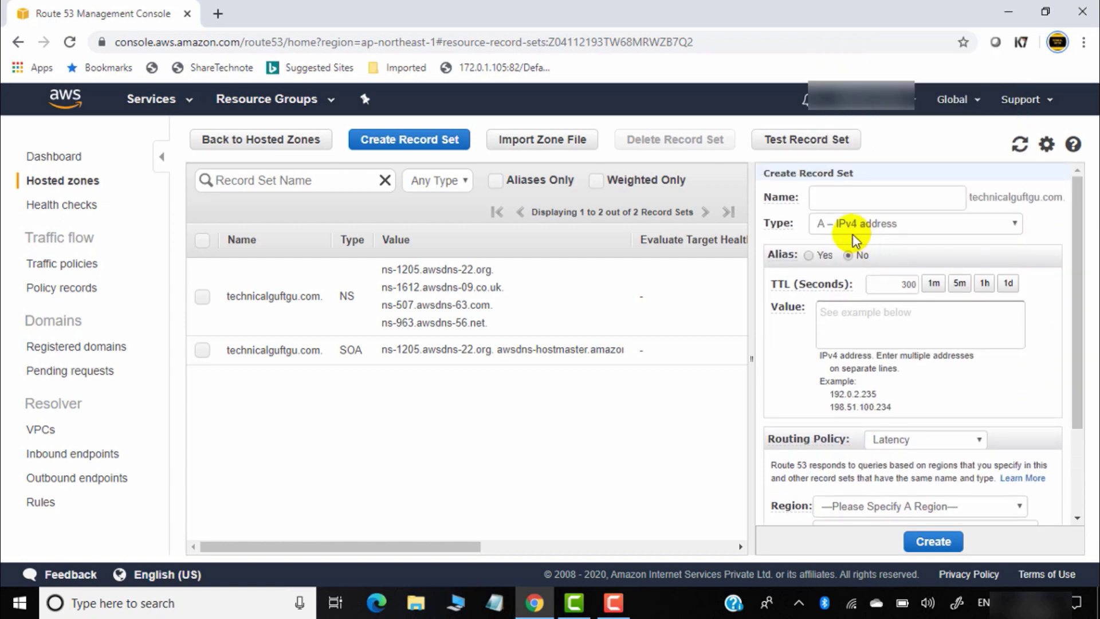
left_click(870, 315)
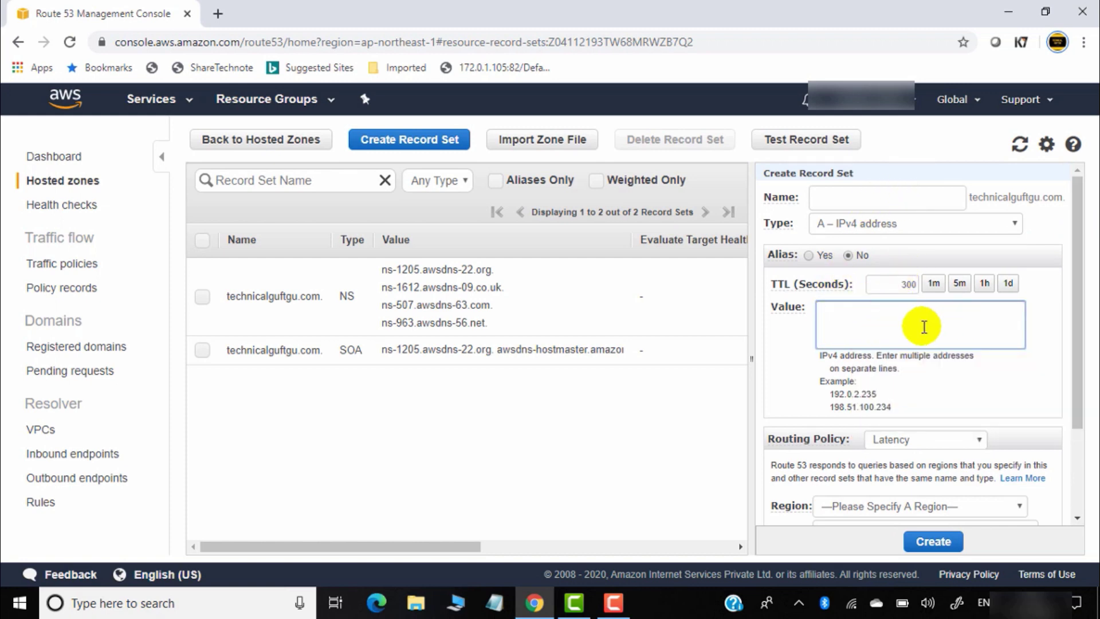
Review the region choices for the latency record set without selecting one, and enter web as its Set ID
left_click_drag(1076, 245, 995, 394)
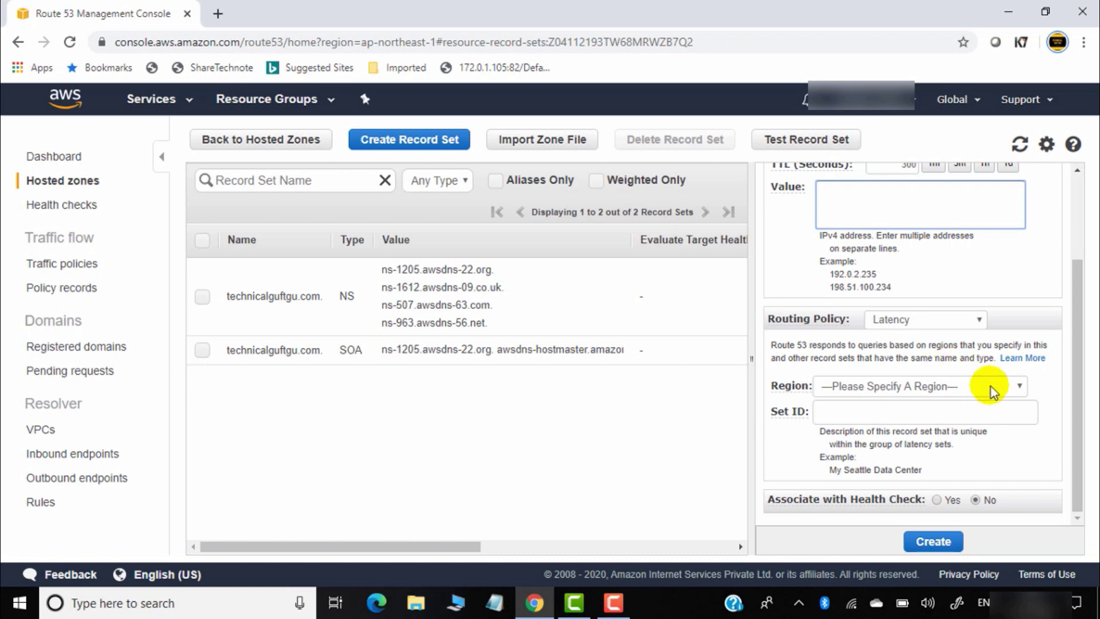
left_click(994, 392)
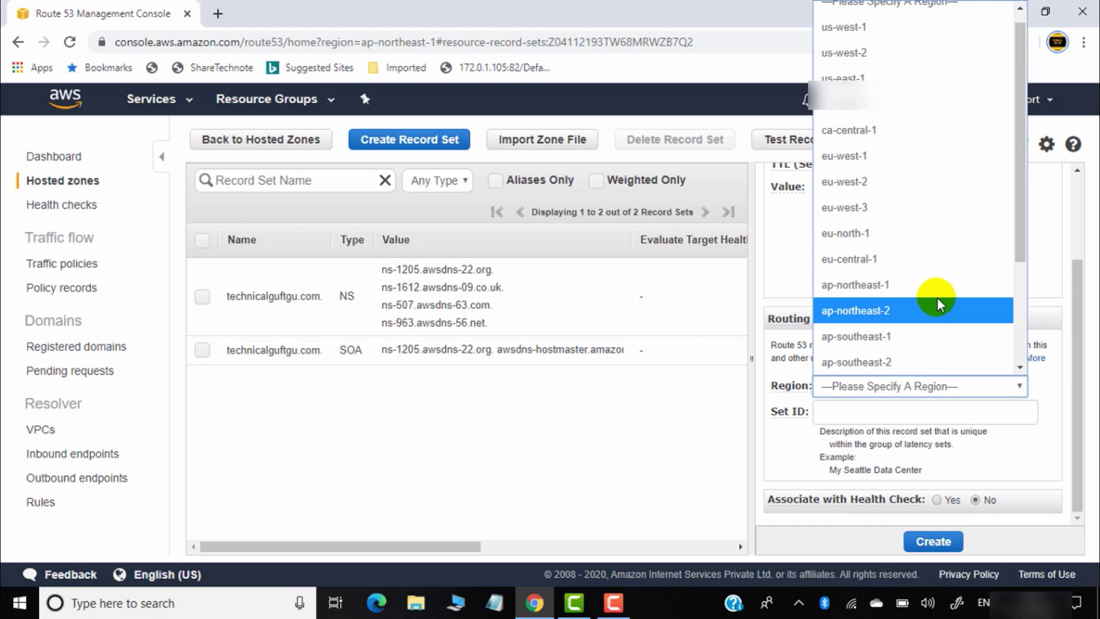
left_click(1025, 442)
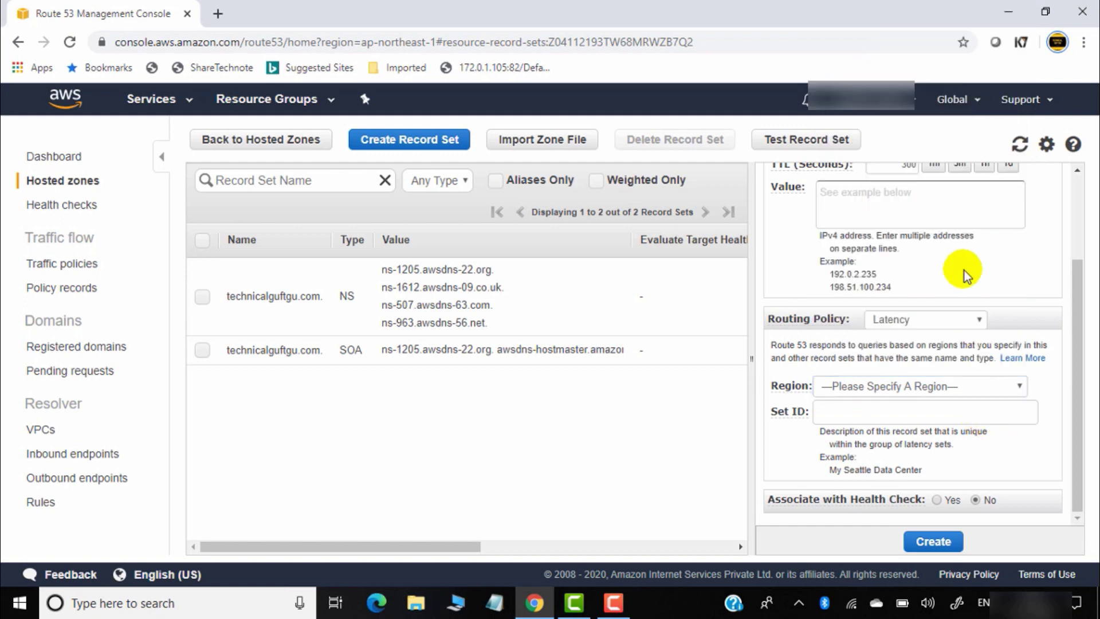
left_click(980, 383)
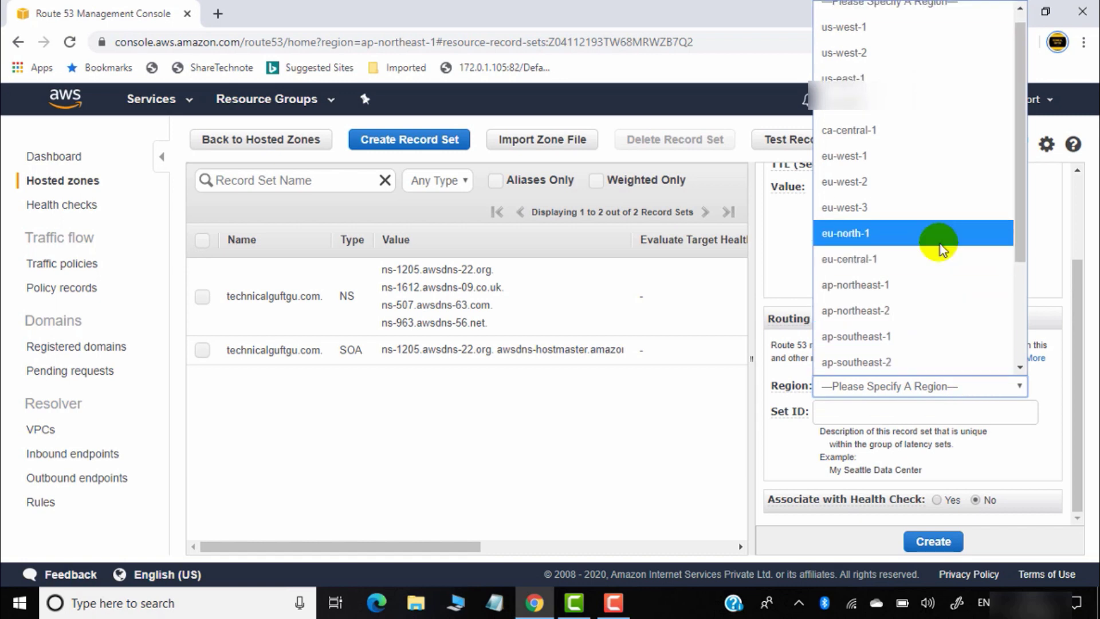
left_click(894, 413)
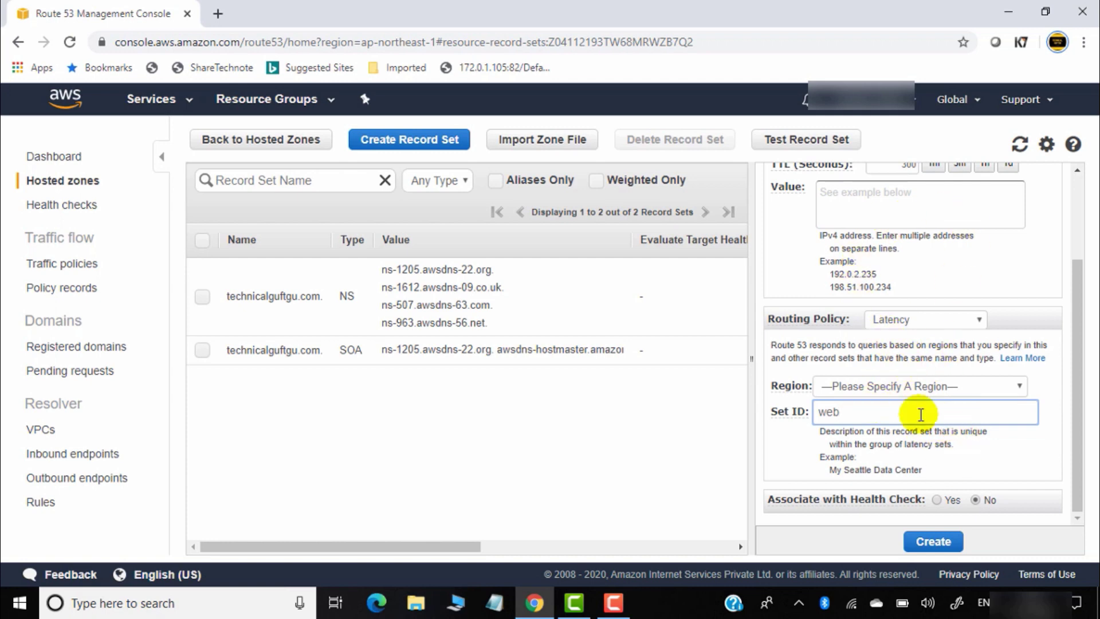
Change the record set's routing policy from Latency to Failover
left_click(973, 324)
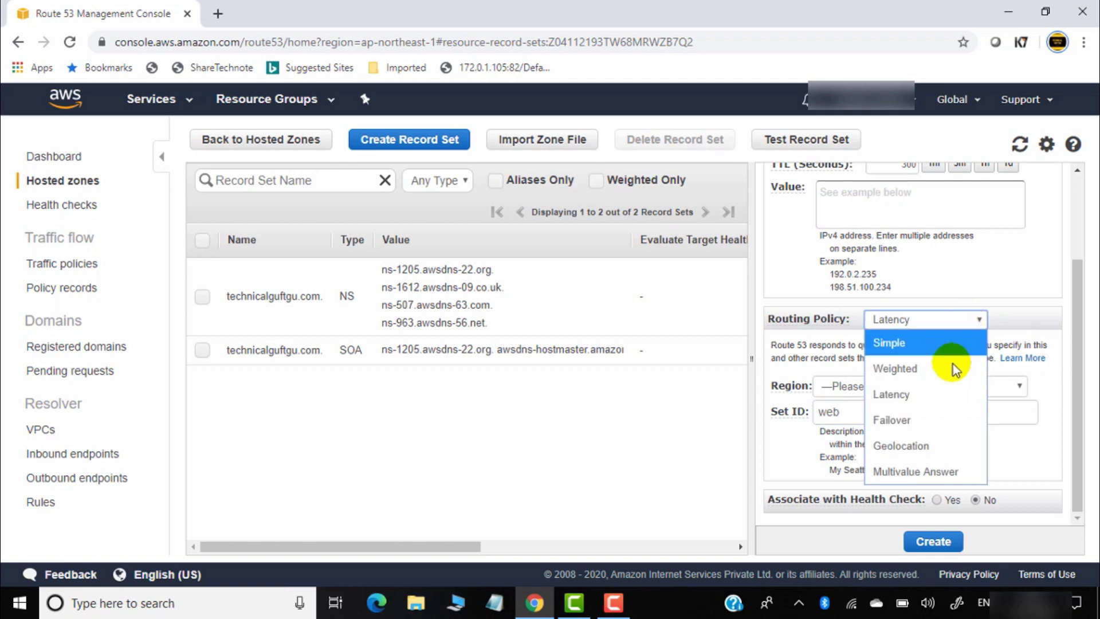
left_click(911, 419)
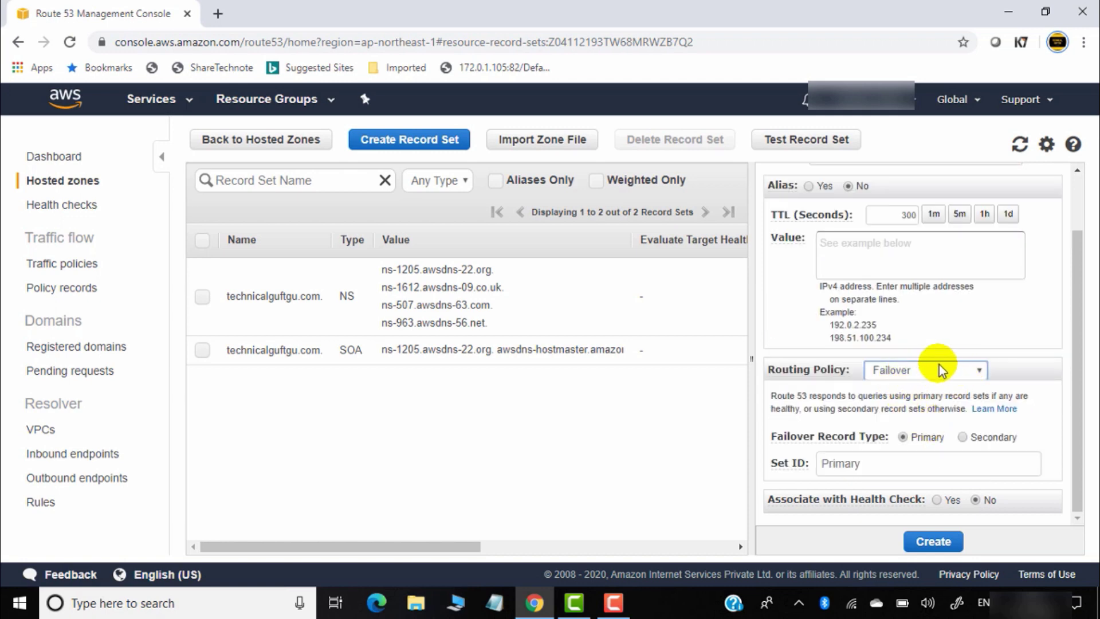
Start creating a Route 53 health check and name it server1
left_click(58, 210)
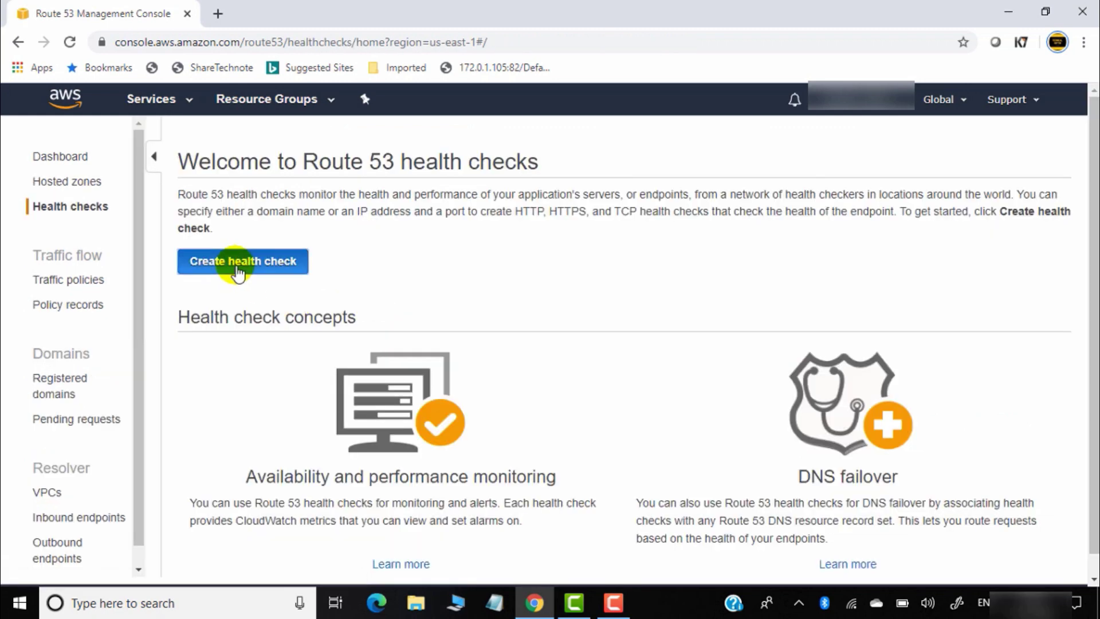
left_click(237, 267)
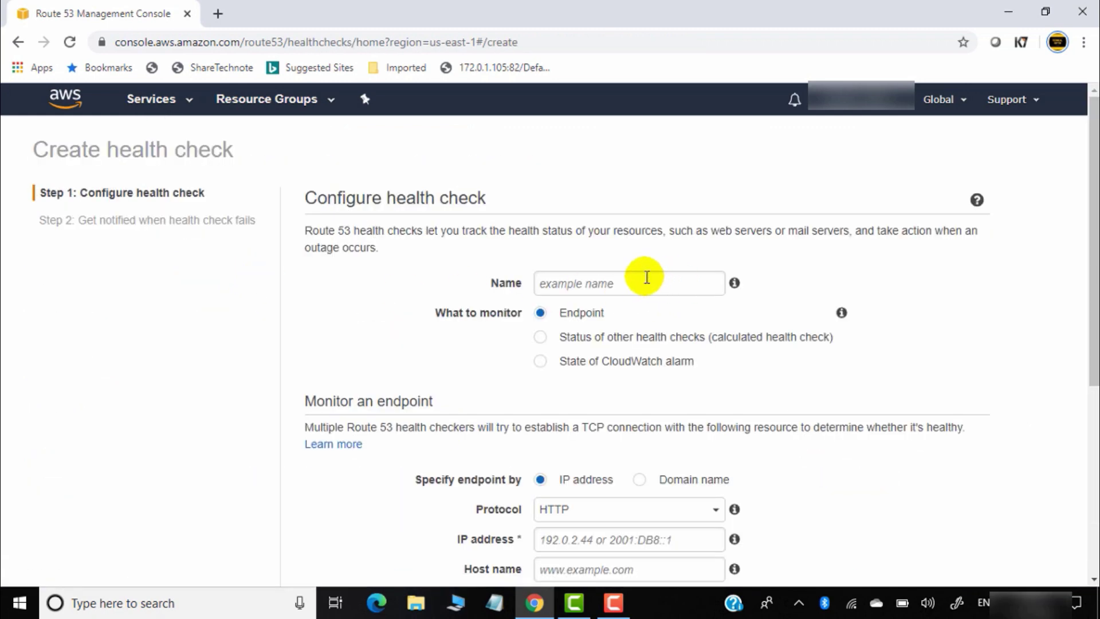
left_click(646, 278)
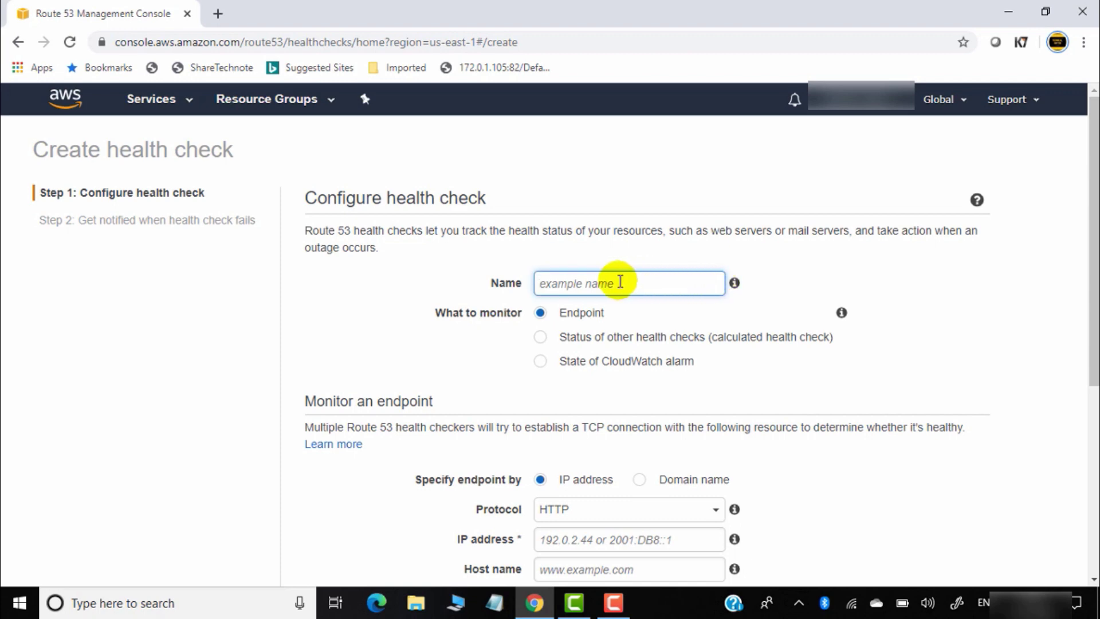
type("server1")
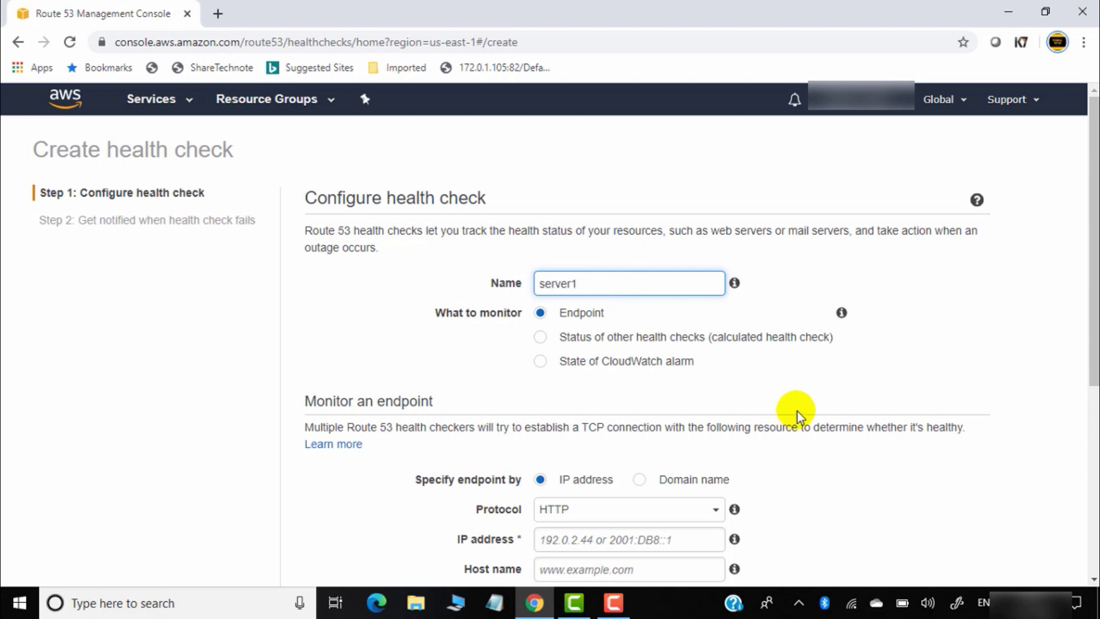
Examine the health check's endpoint settings, including endpoint by IP address, protocol, IP address, host name, port and path
scroll(737, 359, "down", 1)
scroll(541, 387, "down", 1)
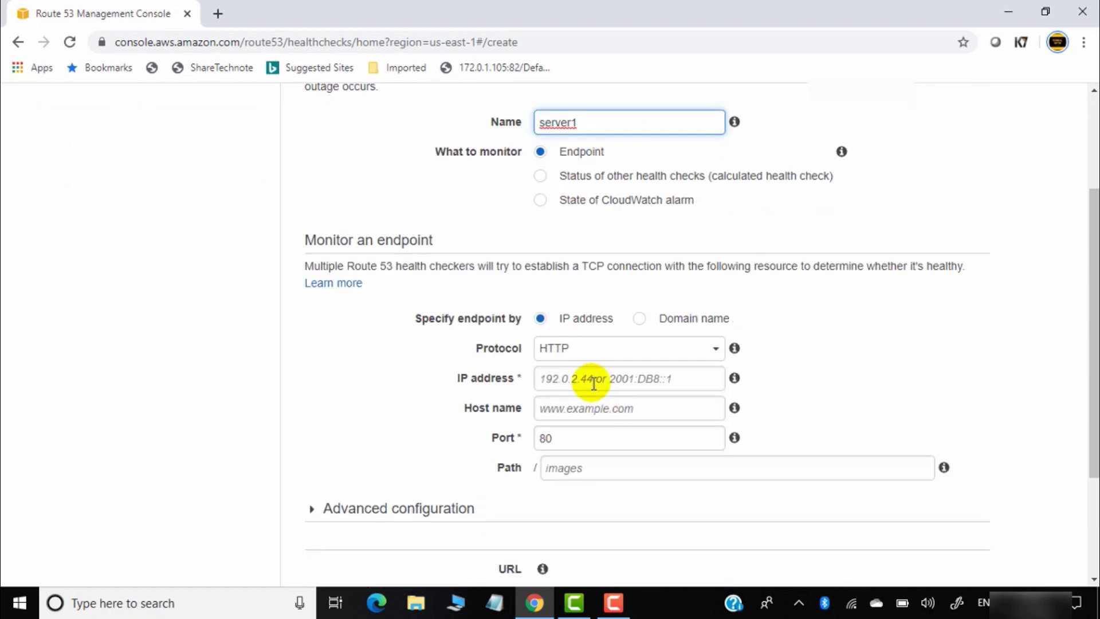
left_click(543, 329)
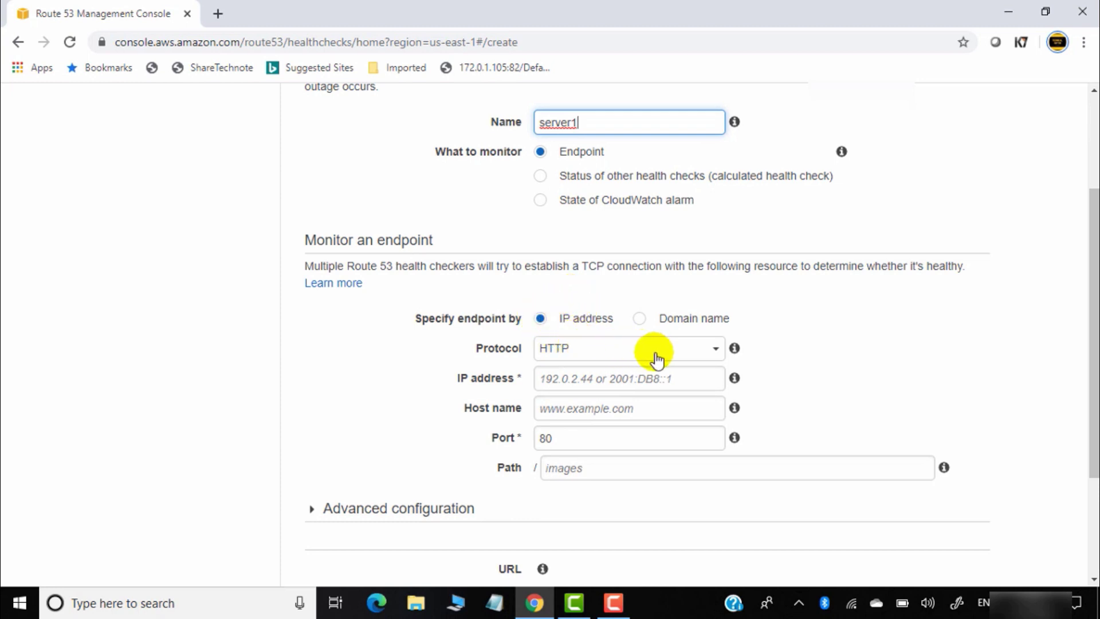
left_click(614, 381)
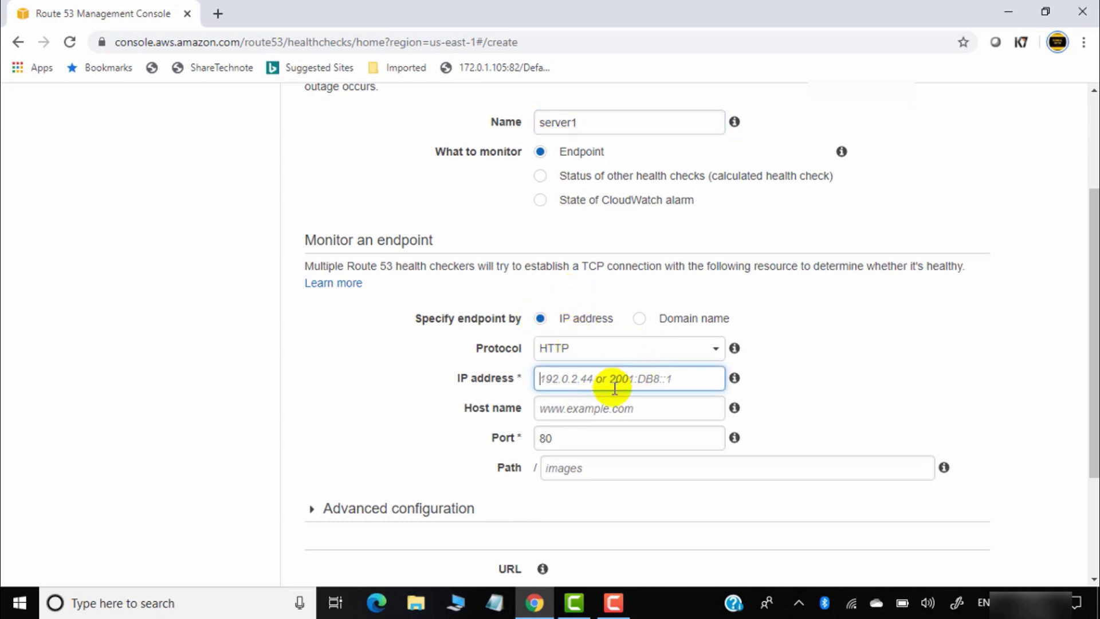
left_click(588, 408)
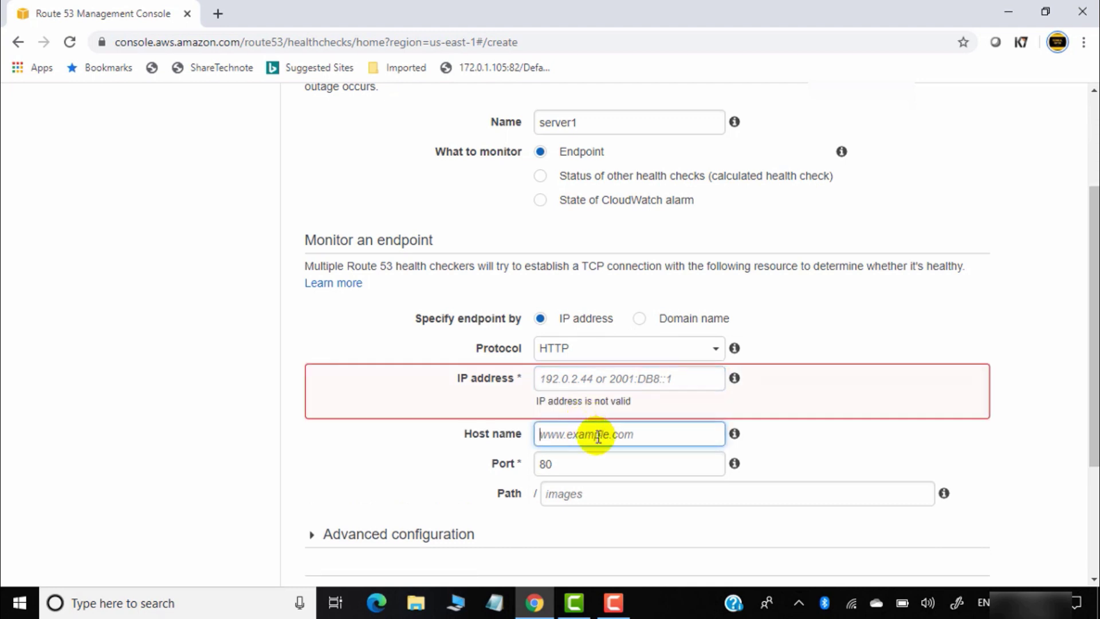
scroll(593, 436, "down", 1)
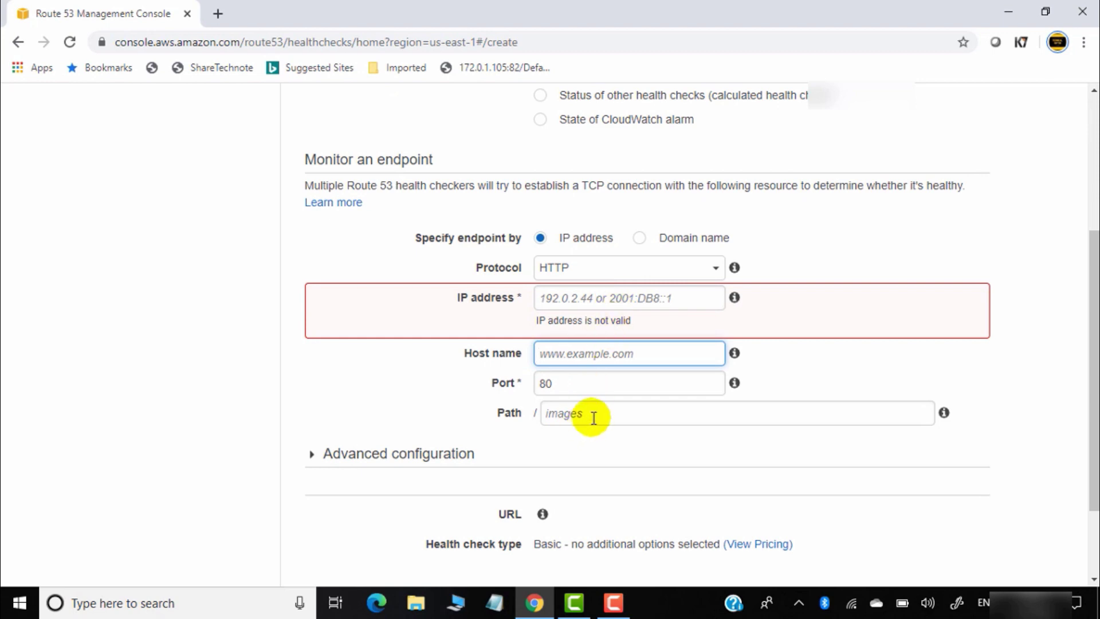
scroll(592, 415, "down", 2)
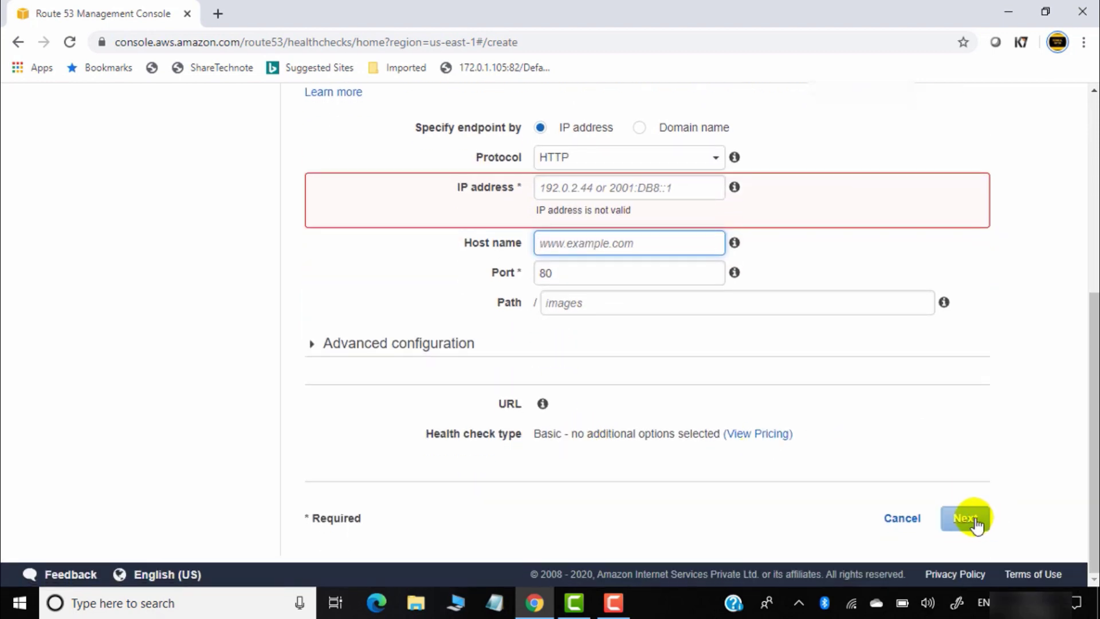
scroll(957, 356, "up", 5)
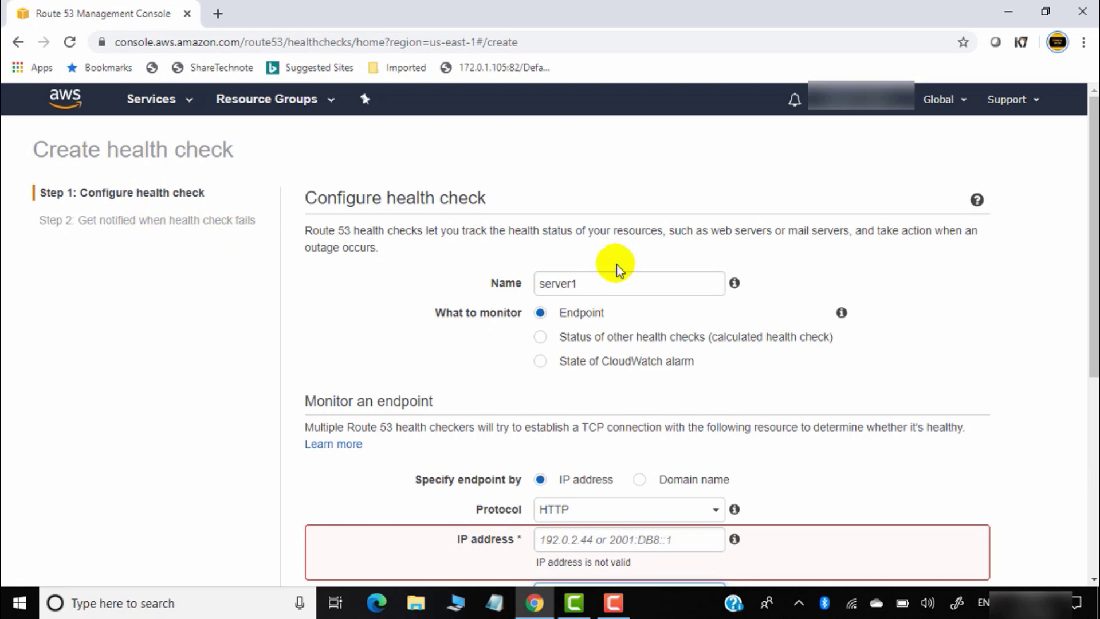
Change the health check's name to server2, review the endpoint settings, and cancel the health check creation
left_click(629, 285)
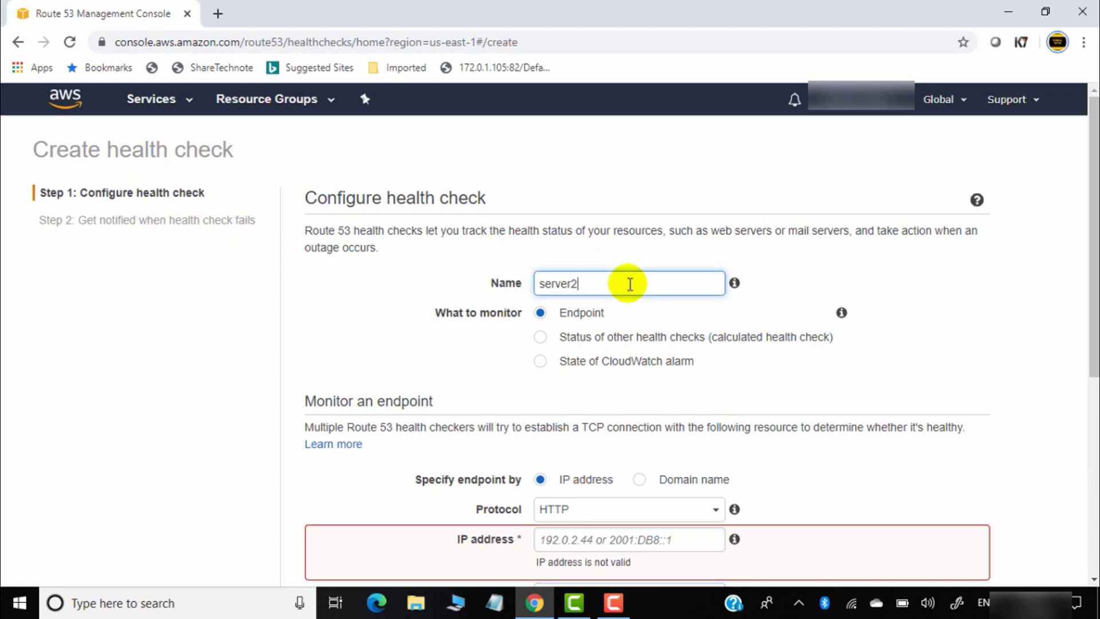
scroll(651, 388, "down", 4)
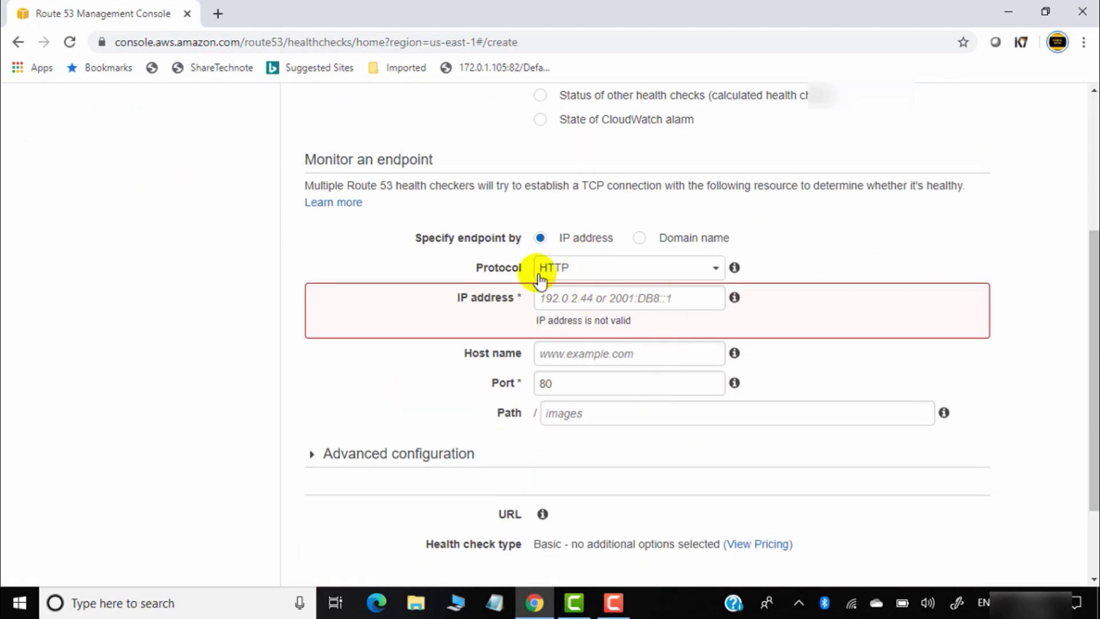
scroll(621, 383, "down", 2)
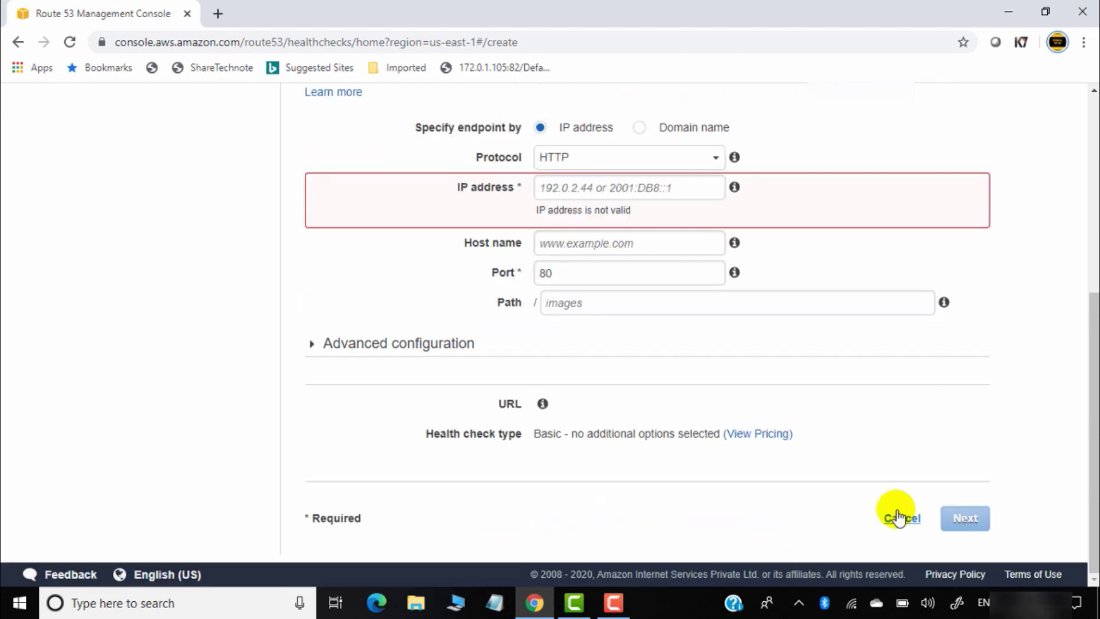
left_click(905, 518)
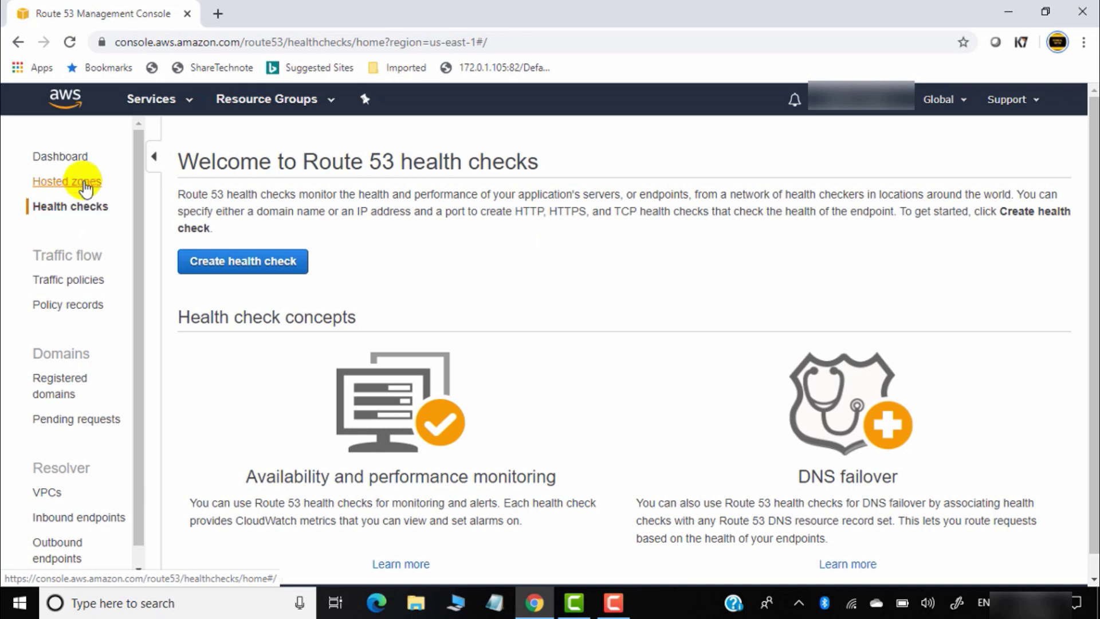
Return to the technicalguftgu.com hosted zone and start a new record set with the Failover routing policy
left_click(81, 182)
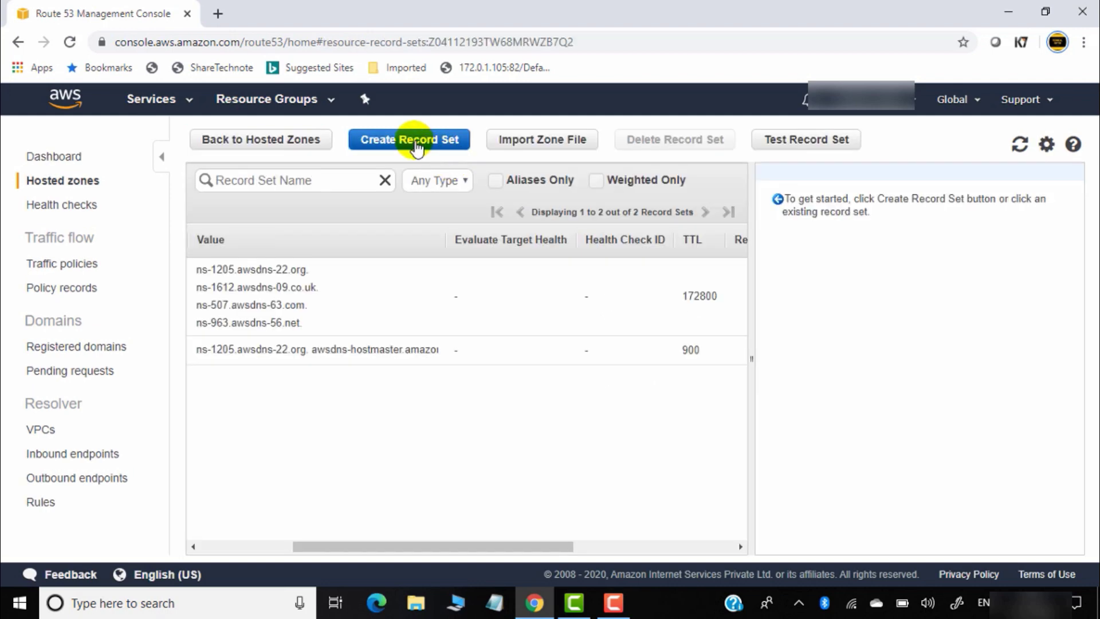
left_click(423, 144)
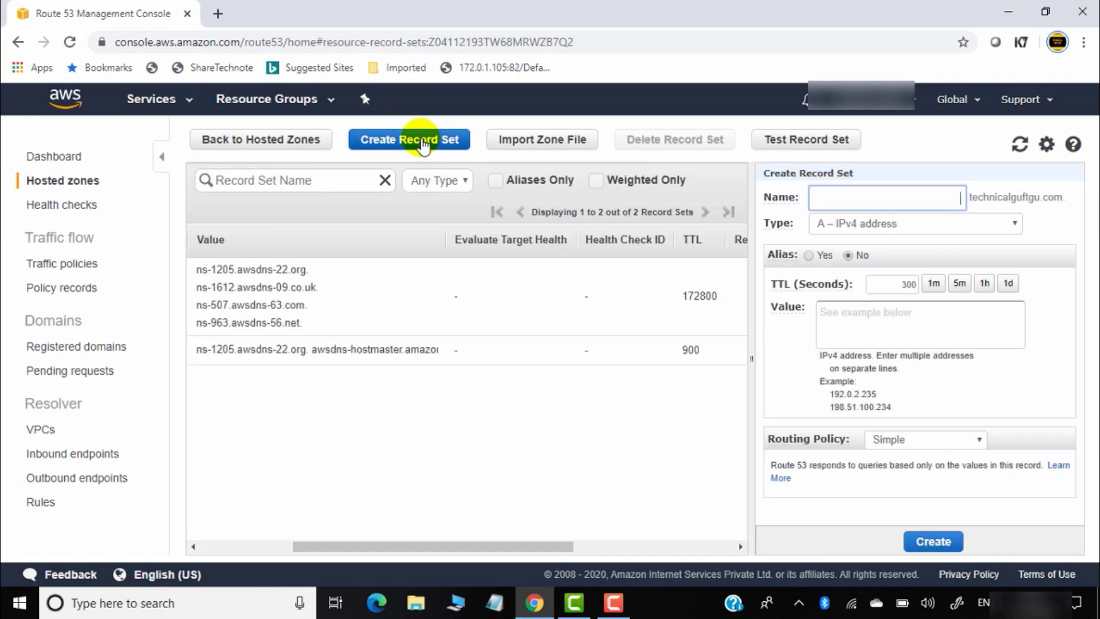
left_click(929, 440)
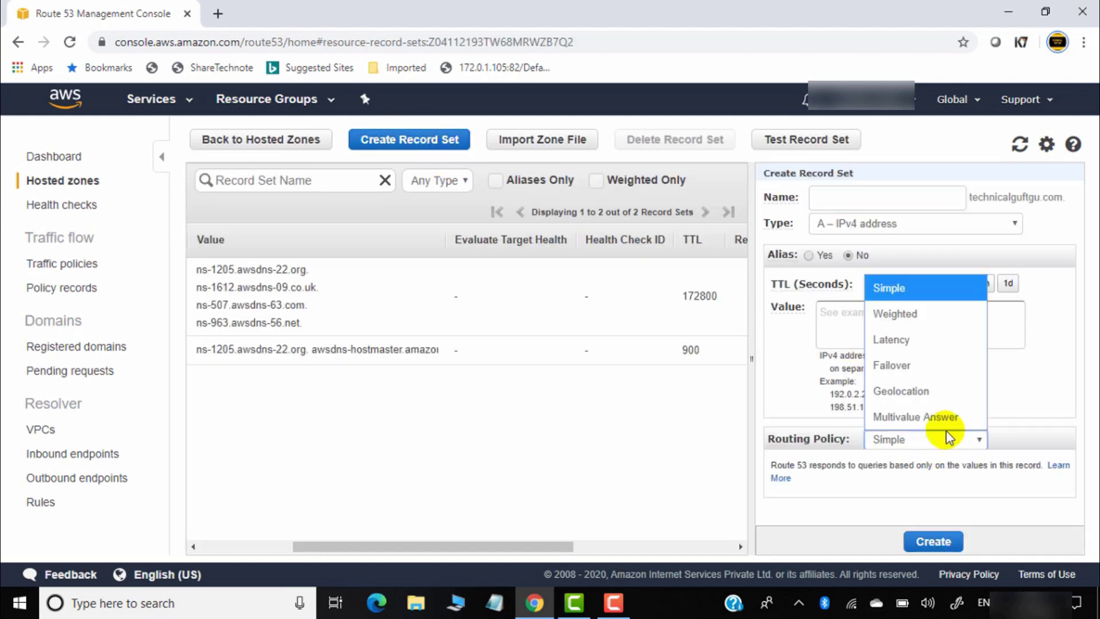
left_click(924, 368)
scroll(900, 447, "down", 2)
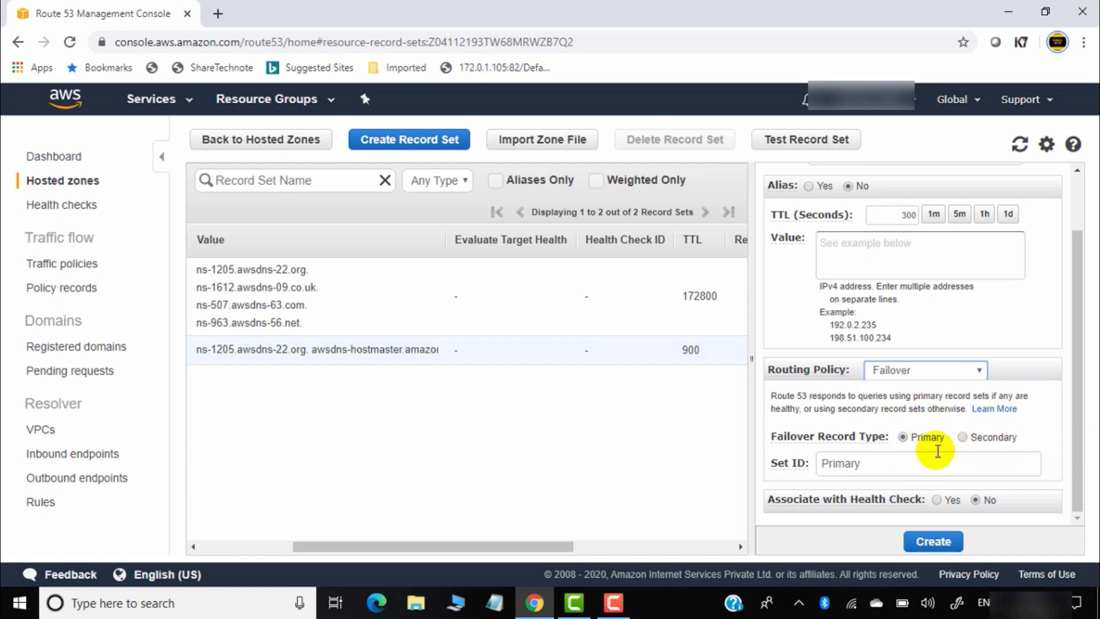
Examine the primary failover record set's Set ID, value, record type and health check settings
left_click(883, 469)
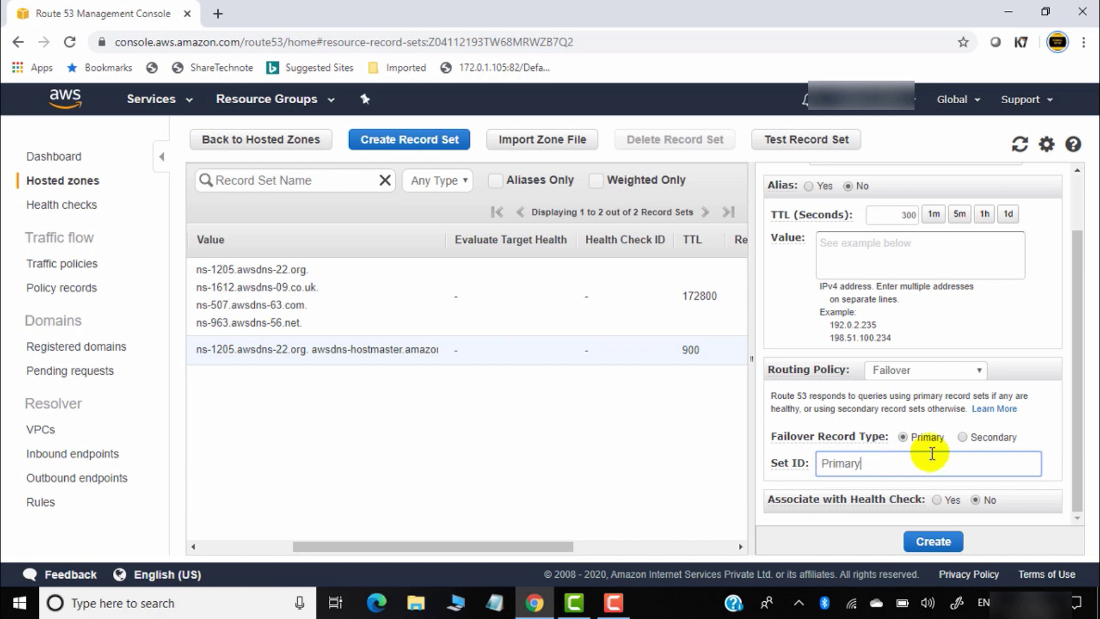
scroll(903, 357, "up", 2)
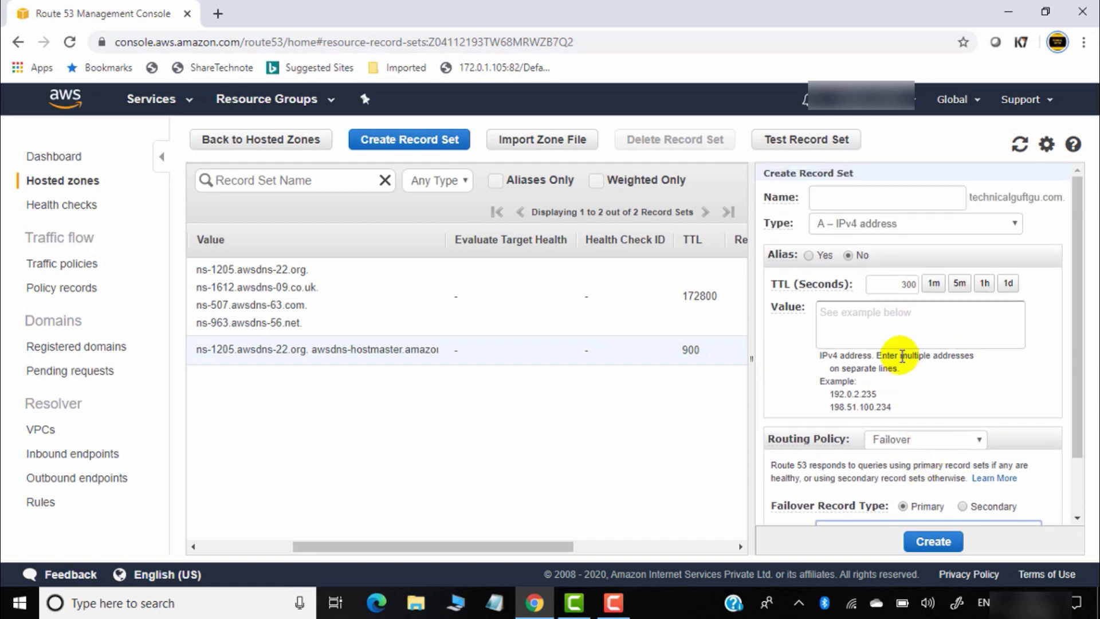
left_click(848, 314)
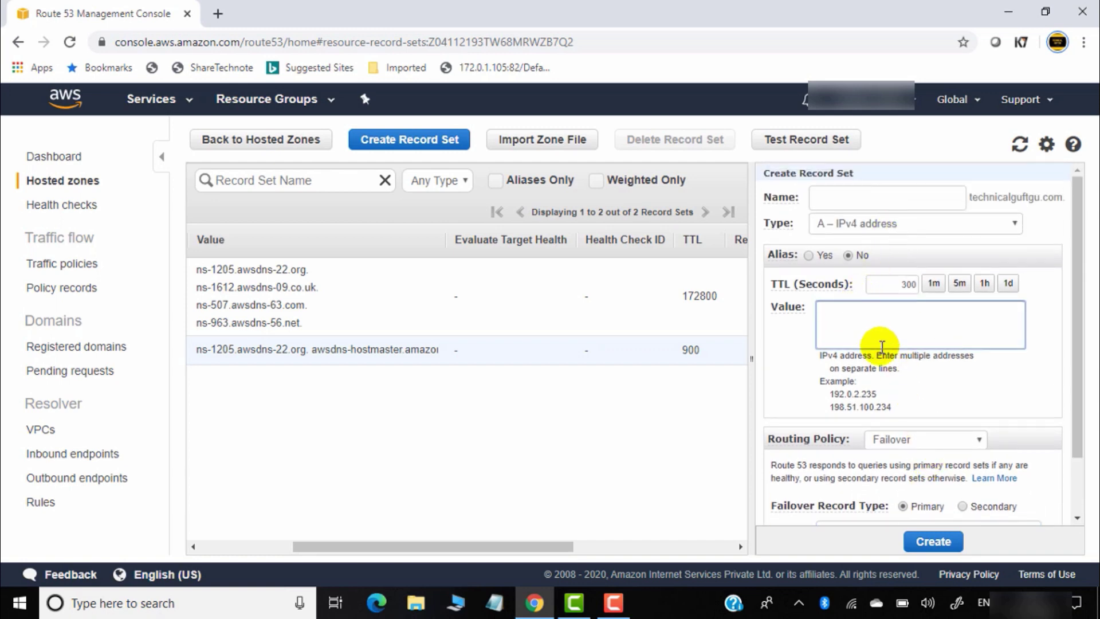
scroll(916, 304, "down", 2)
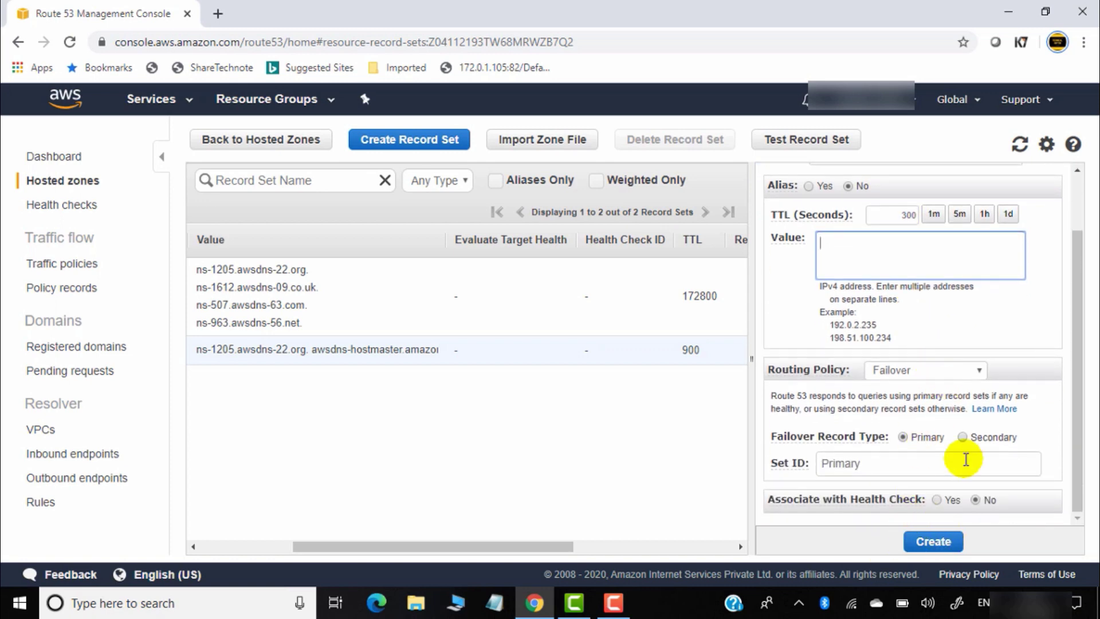
scroll(917, 326, "up", 2)
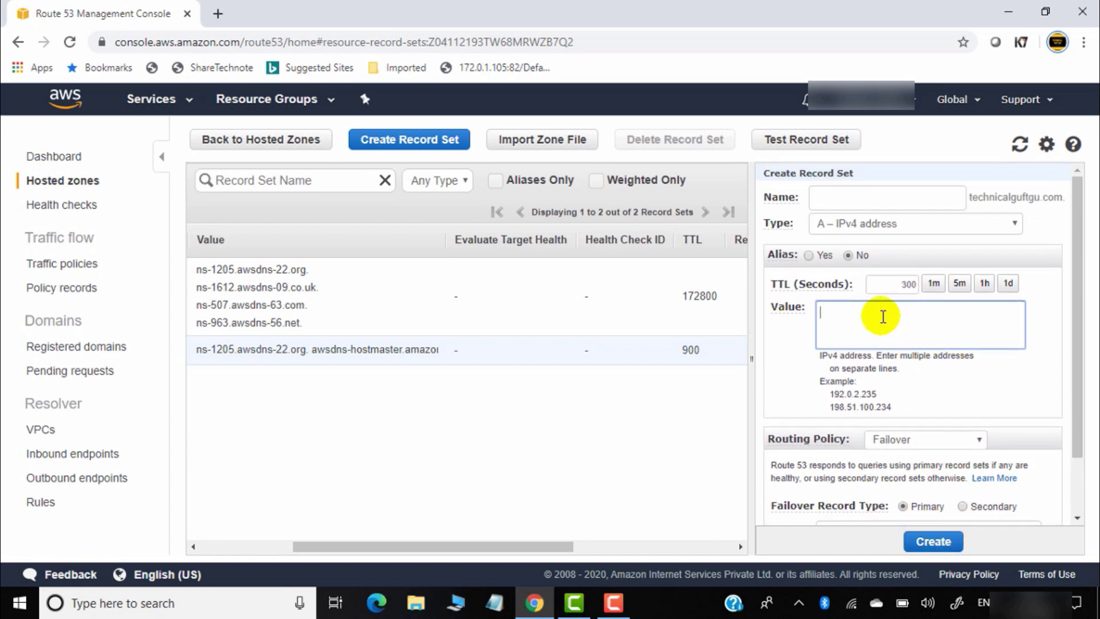
scroll(945, 425, "down", 2)
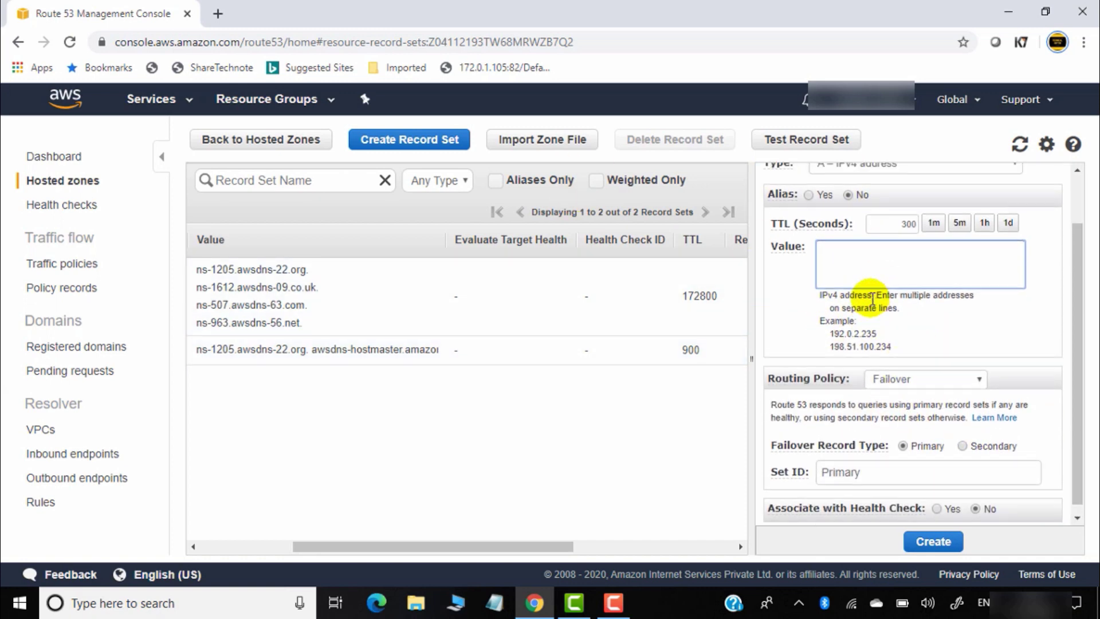
scroll(871, 298, "up", 2)
scroll(911, 355, "down", 2)
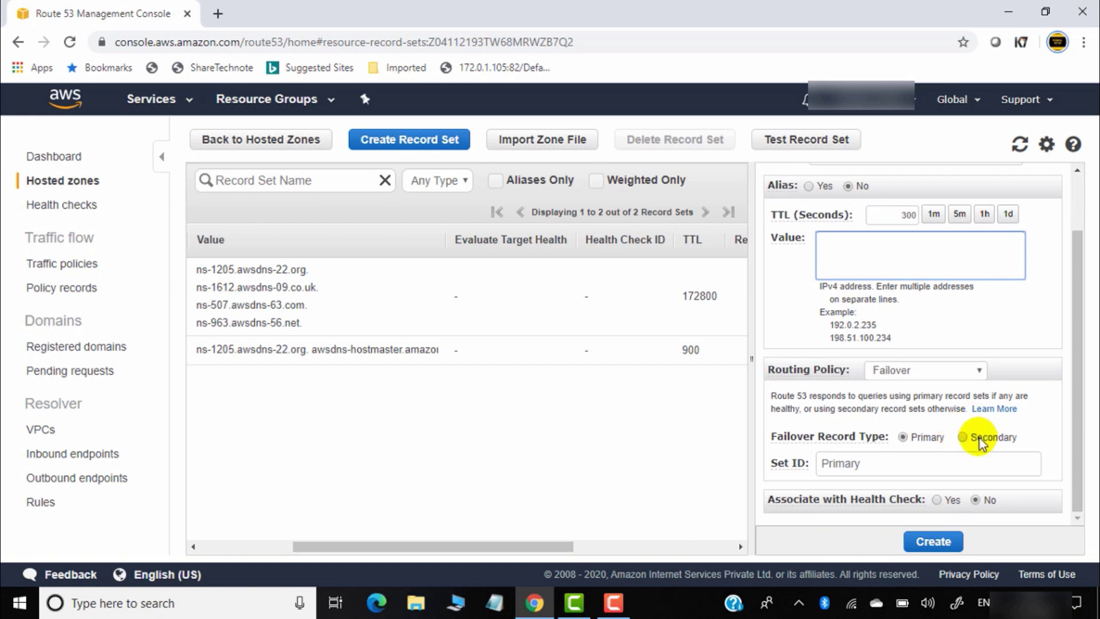
Set the failover record type to Secondary, and switch the record set's routing policy to Geolocation
left_click(964, 438)
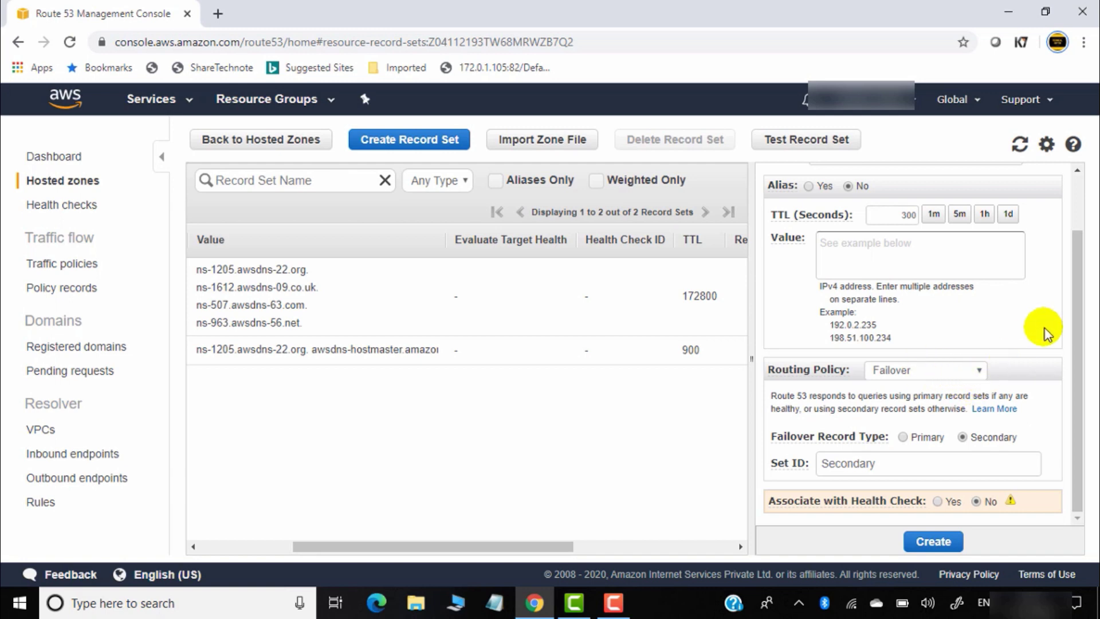
left_click(940, 379)
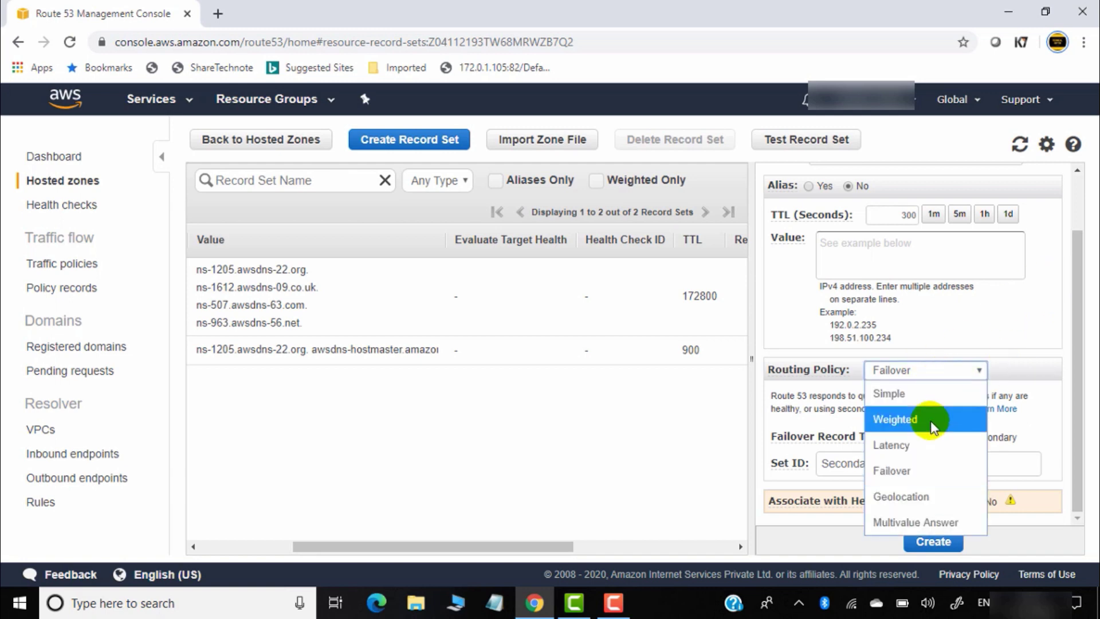
left_click(927, 504)
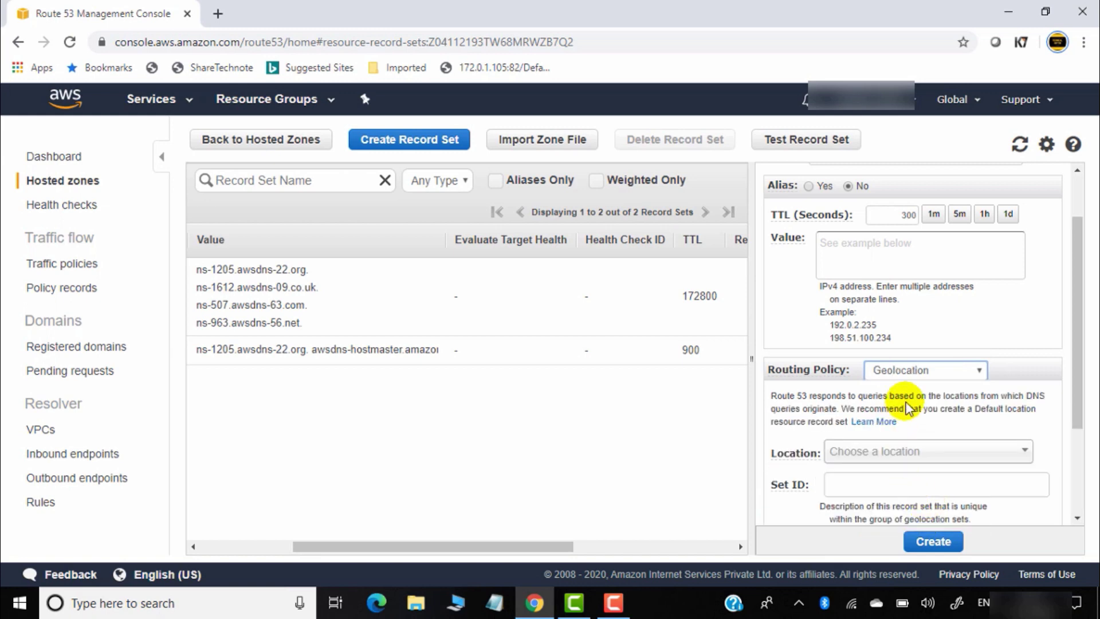
scroll(974, 353, "up", 2)
scroll(974, 353, "down", 3)
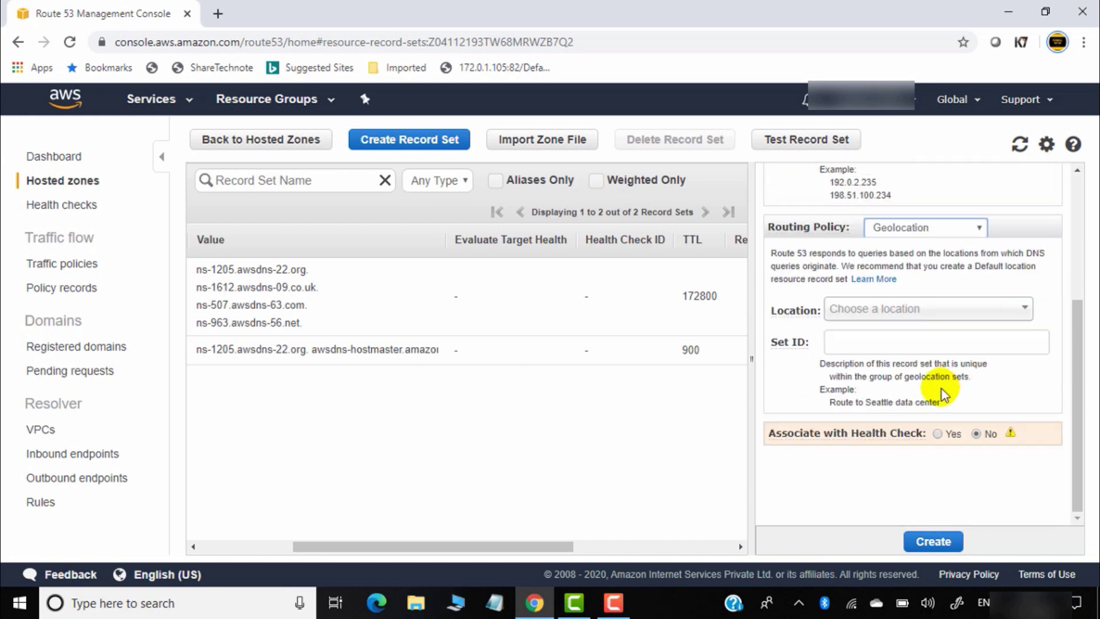
Review the geolocation record set's value and location options, and choose Asia as the location
left_click(935, 313)
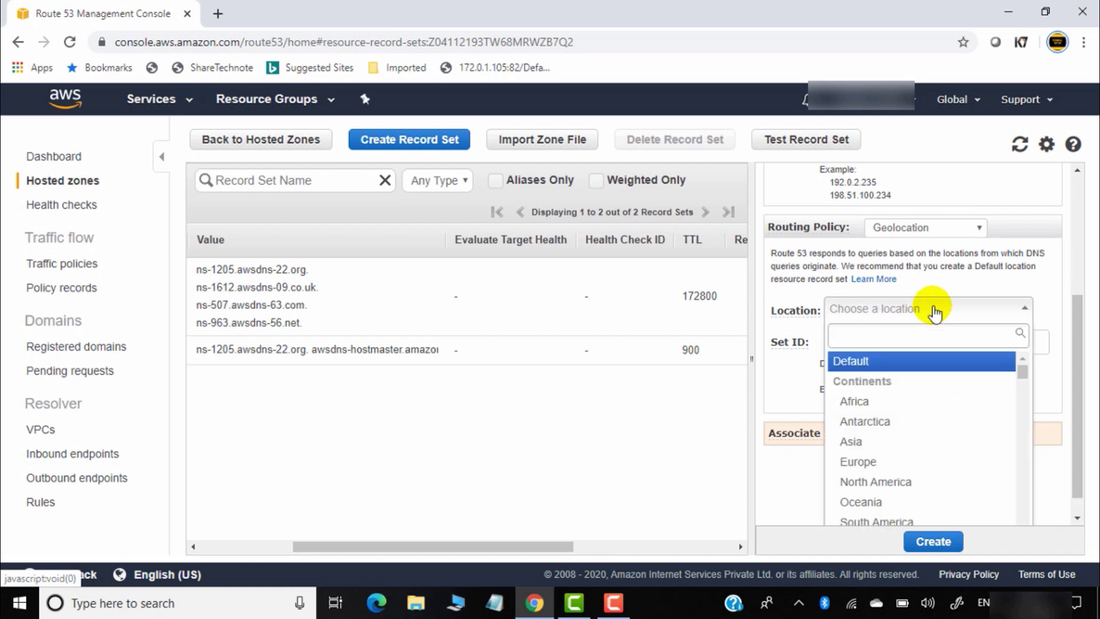
scroll(917, 316, "up", 4)
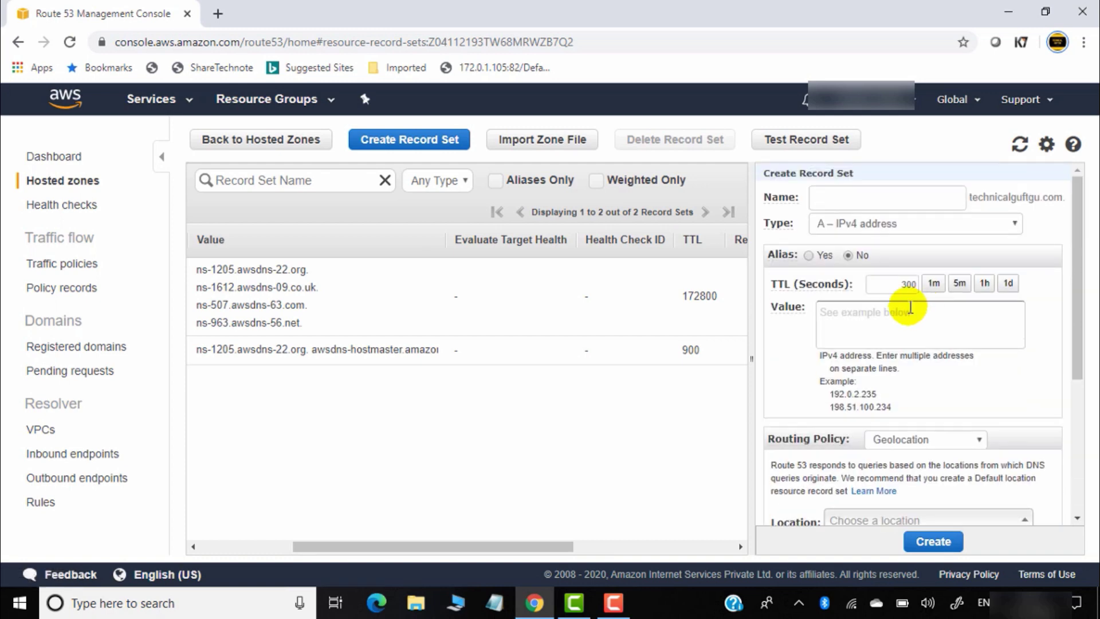
left_click(864, 325)
scroll(943, 428, "down", 4)
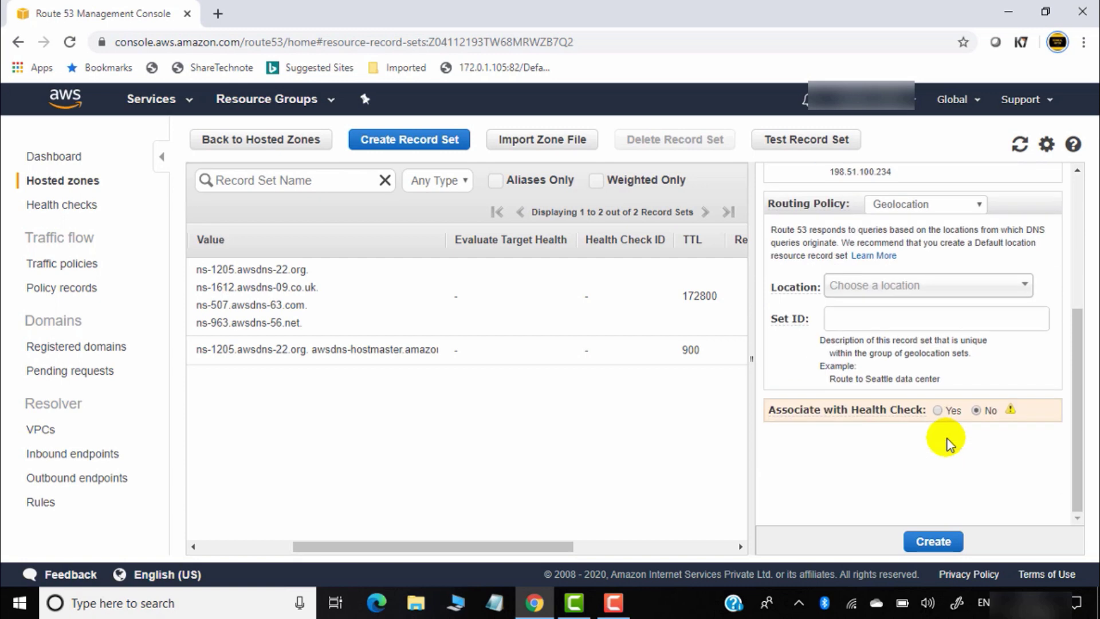
left_click(928, 286)
left_click(877, 421)
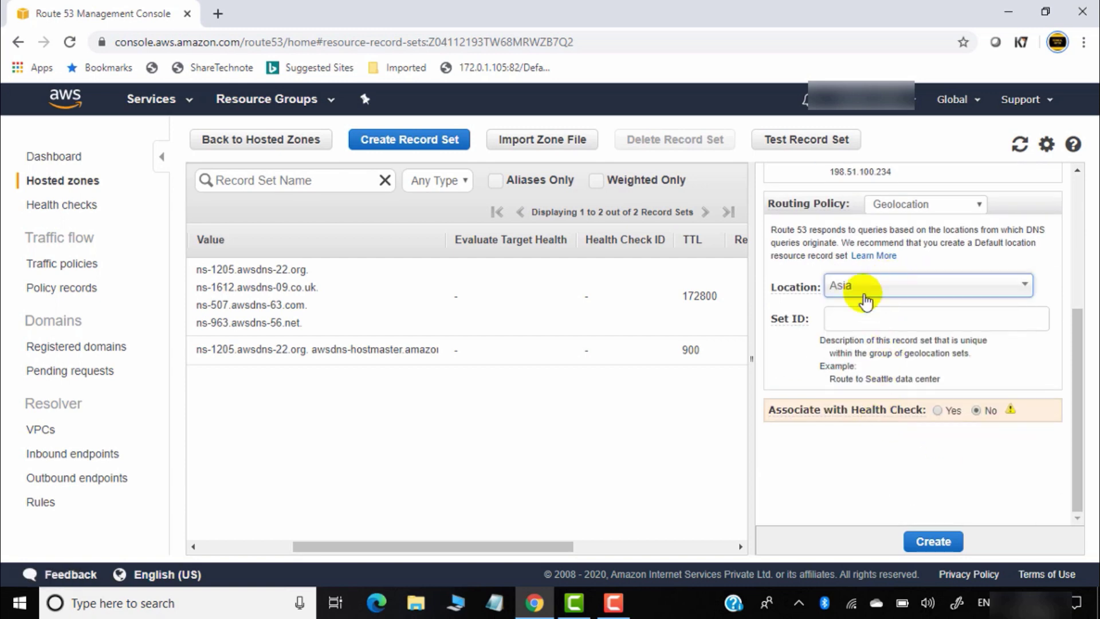
Examine the value and Set ID fields for the Asia location, and change the geolocation record set's location to Europe
scroll(953, 290, "up", 4)
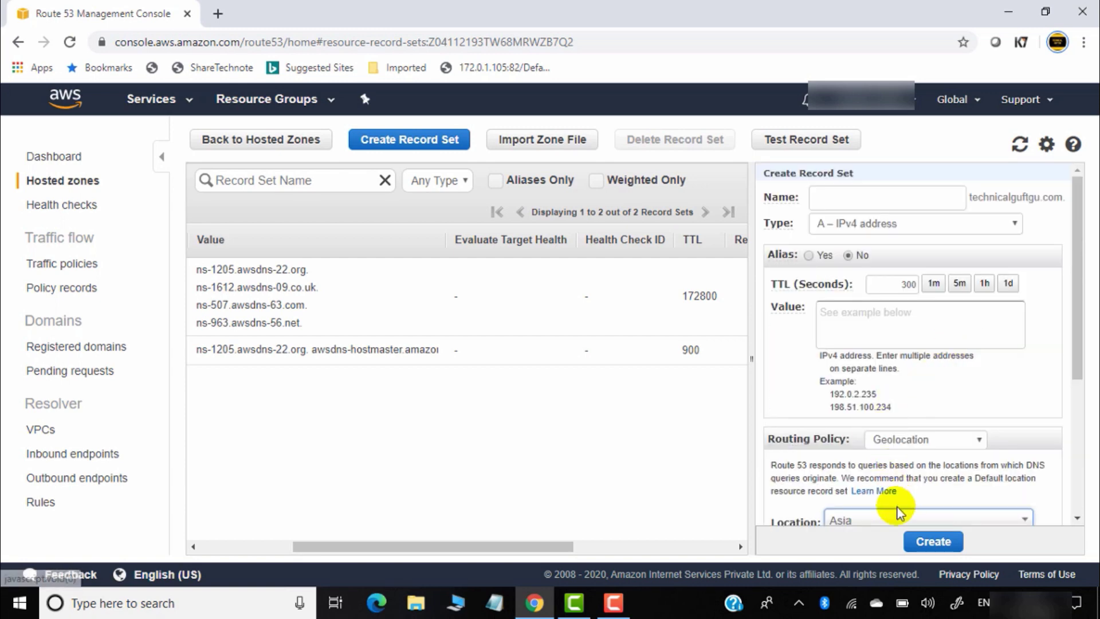
left_click(857, 312)
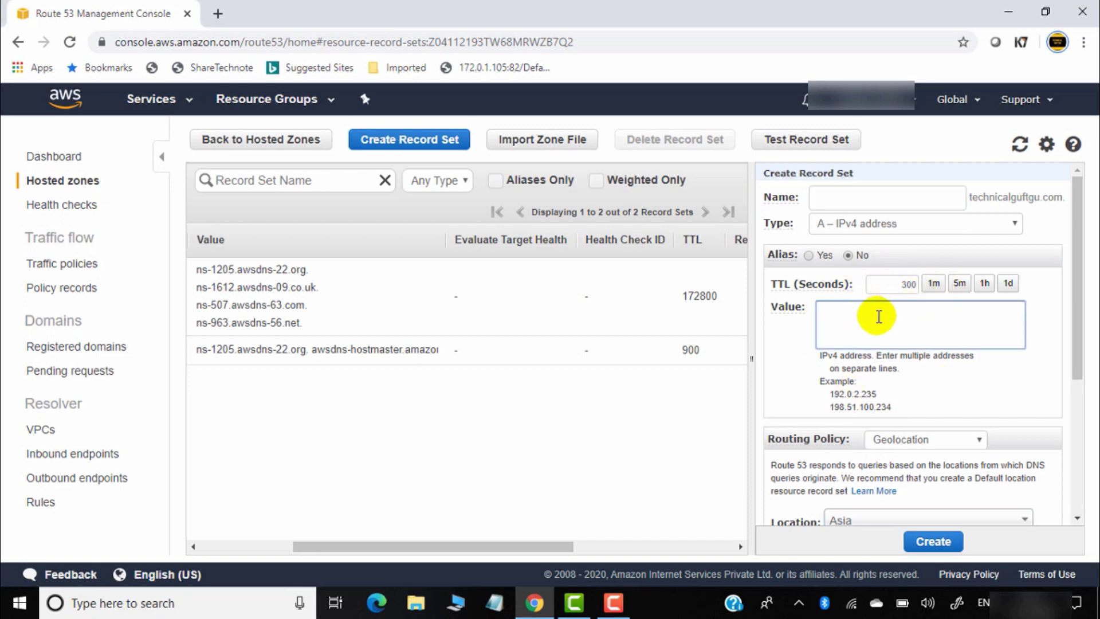
scroll(929, 488, "down", 4)
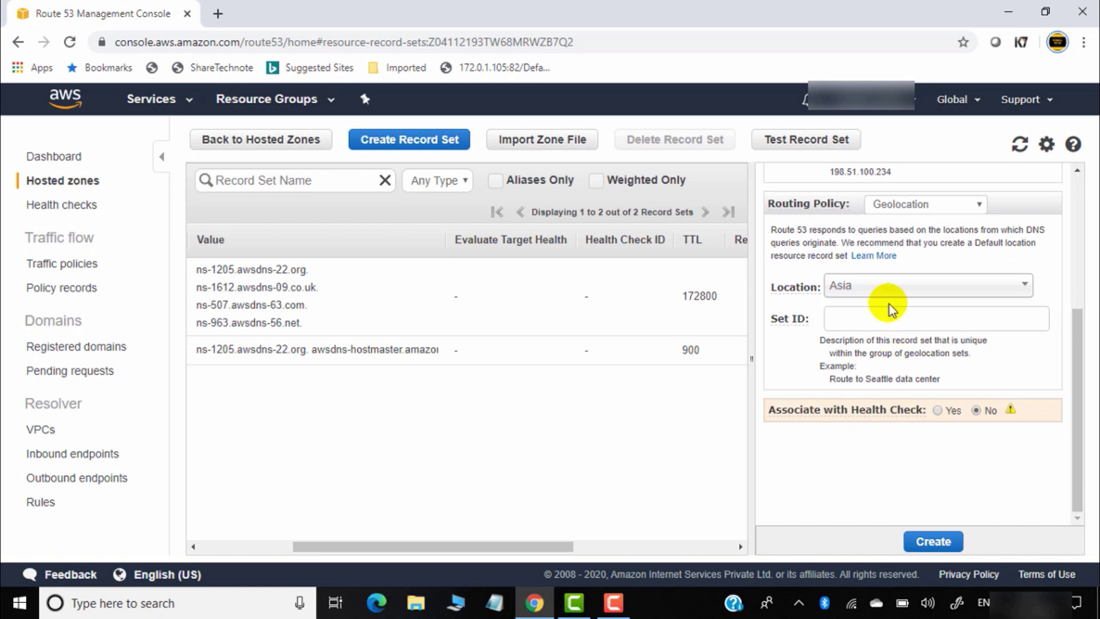
scroll(897, 301, "up", 4)
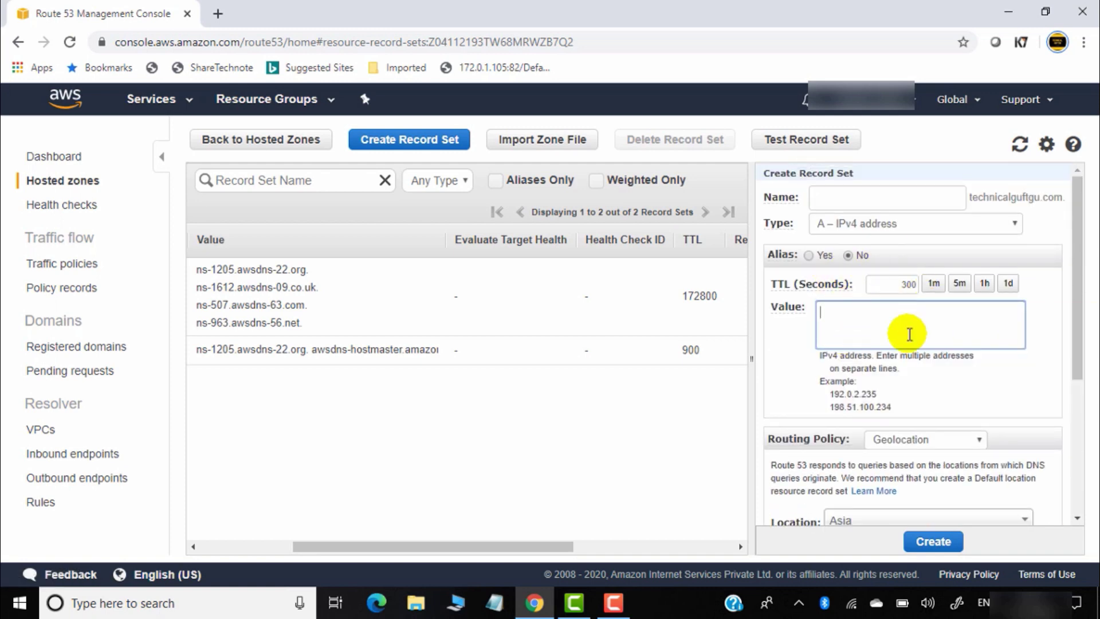
scroll(899, 390, "down", 4)
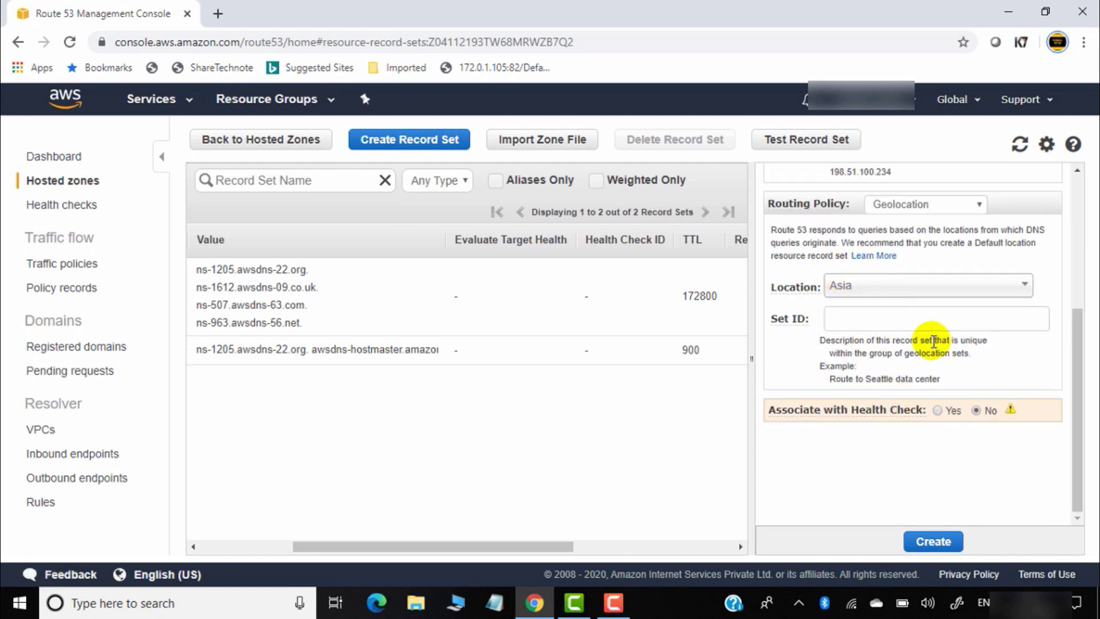
scroll(863, 293, "up", 4)
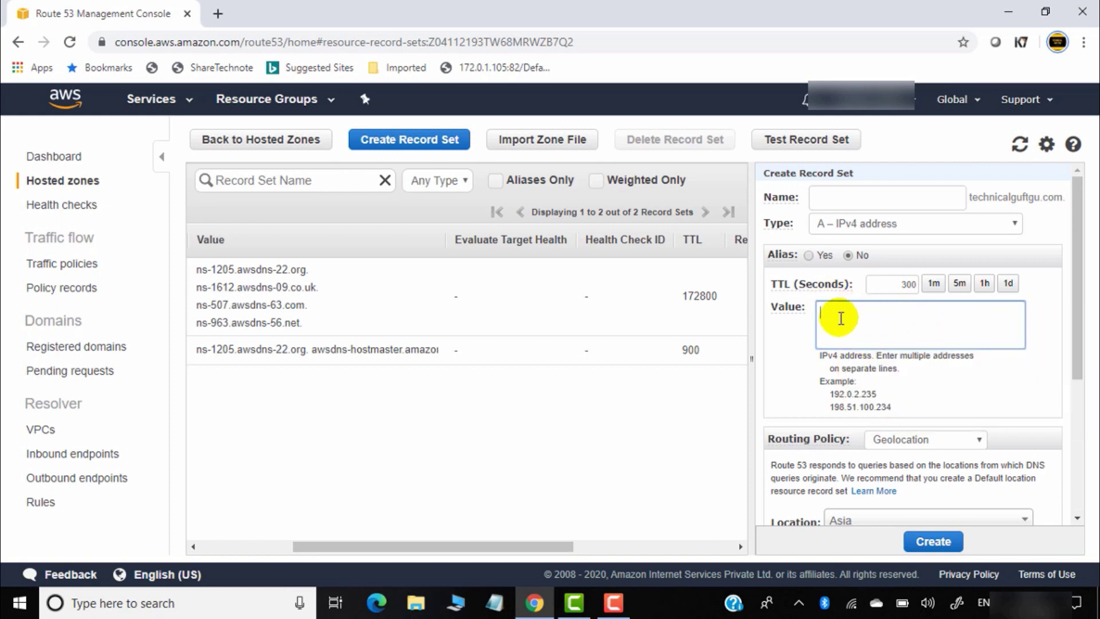
scroll(838, 313, "down", 4)
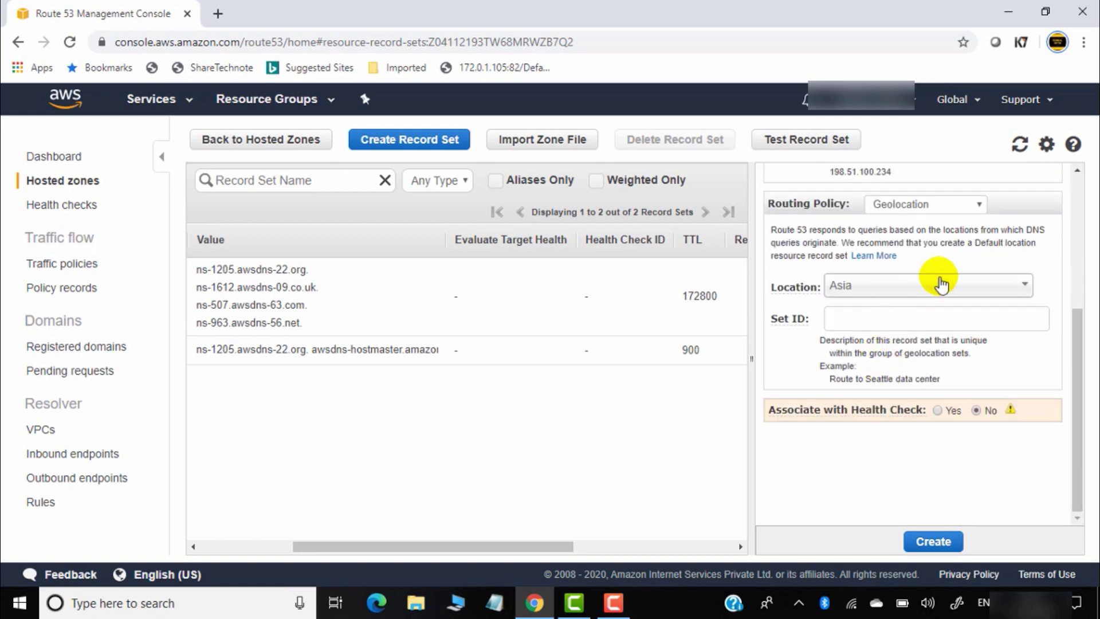
left_click(959, 293)
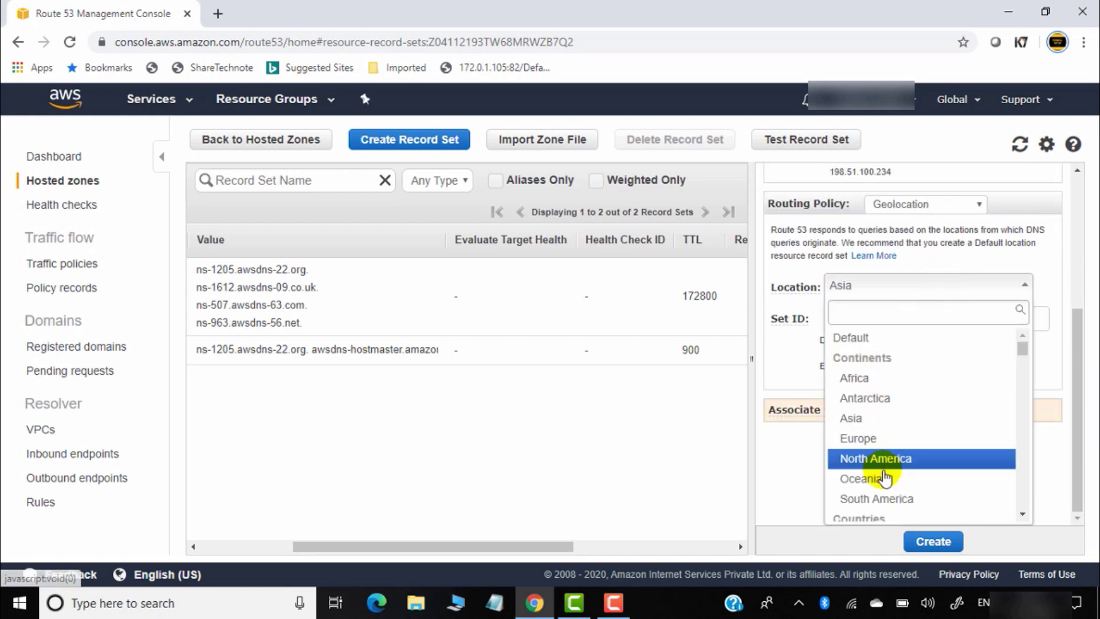
left_click(881, 437)
Examine the continents and countries available as locations for the geolocation record set
left_click(934, 292)
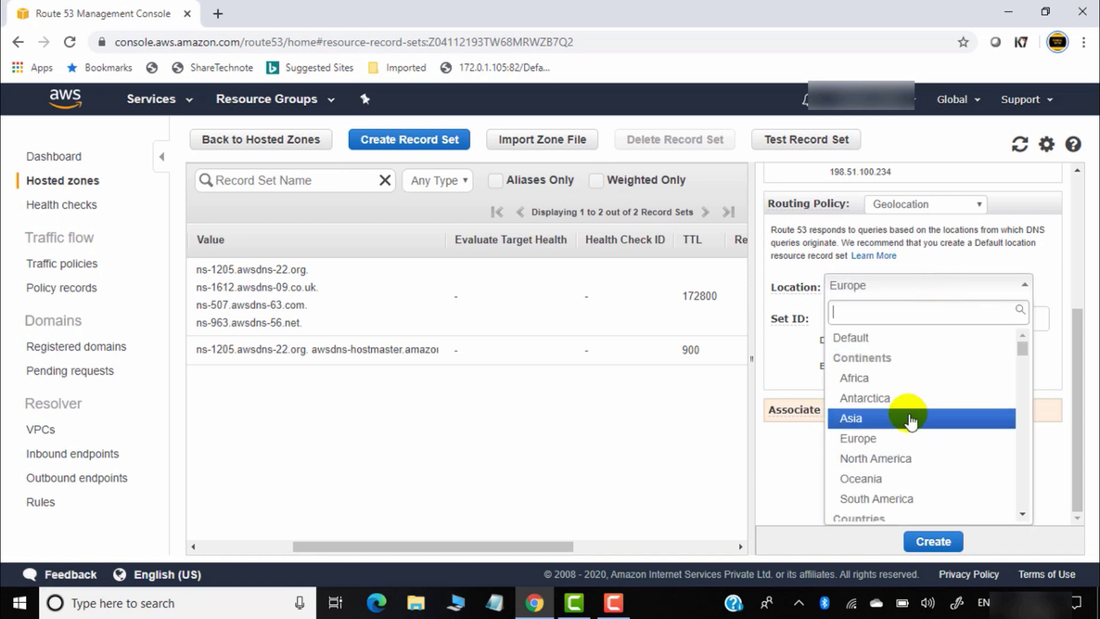
scroll(917, 402, "down", 1)
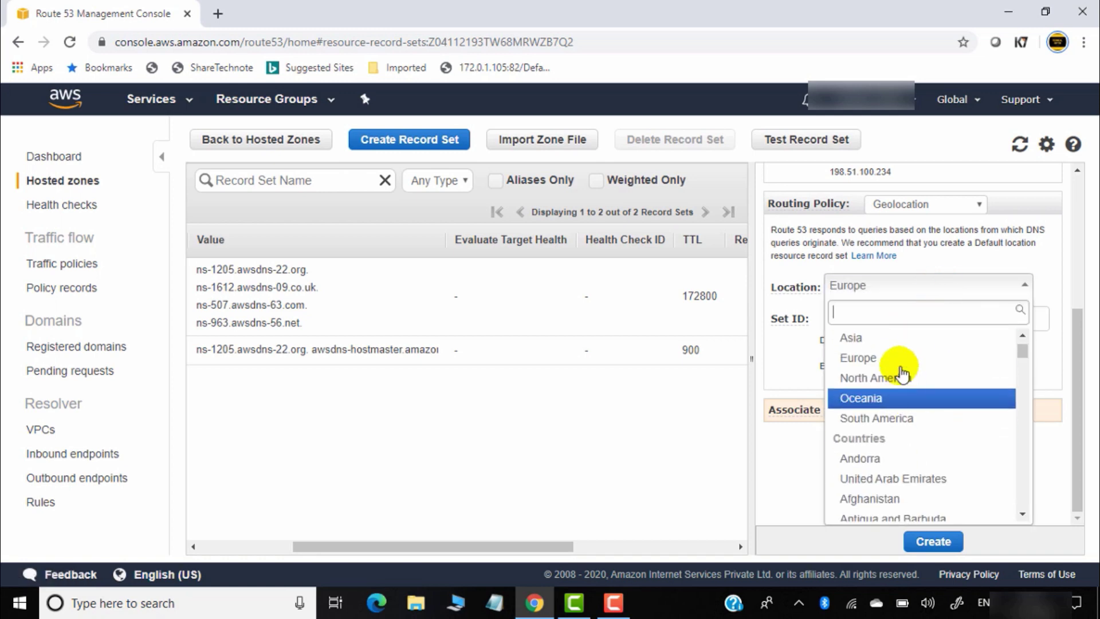
scroll(903, 459, "up", 1)
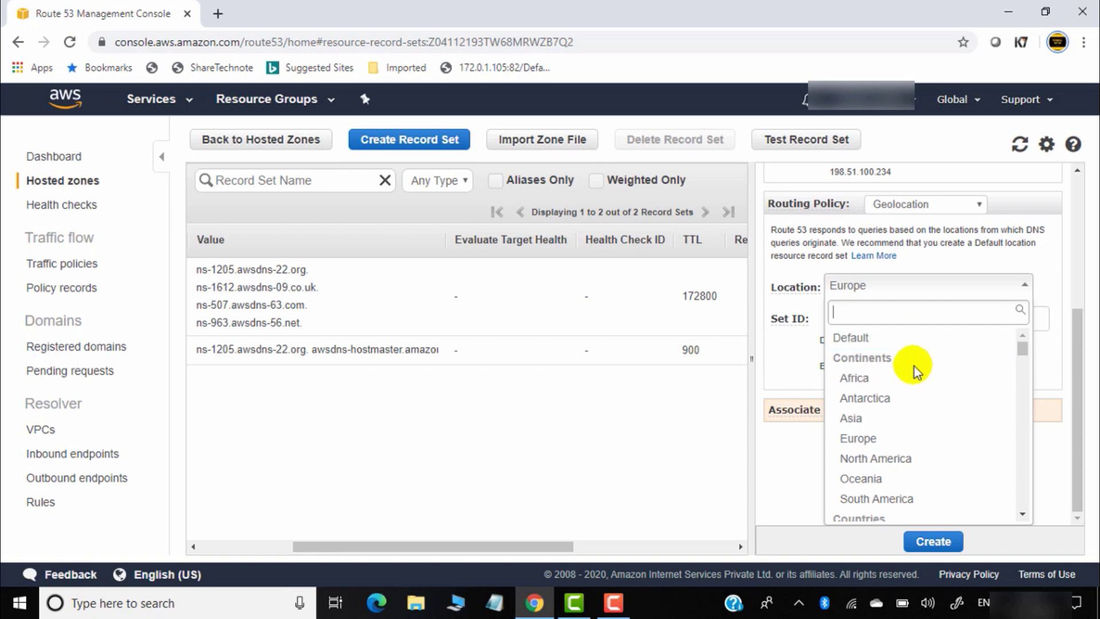
scroll(927, 452, "down", 3)
scroll(904, 397, "down", 6)
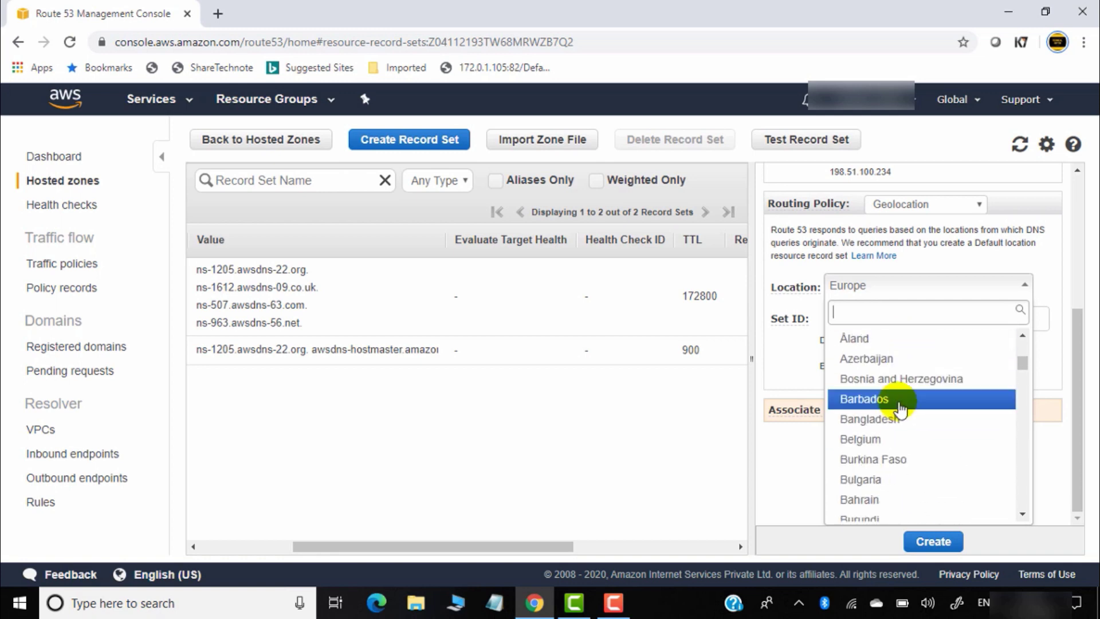
scroll(901, 438, "down", 8)
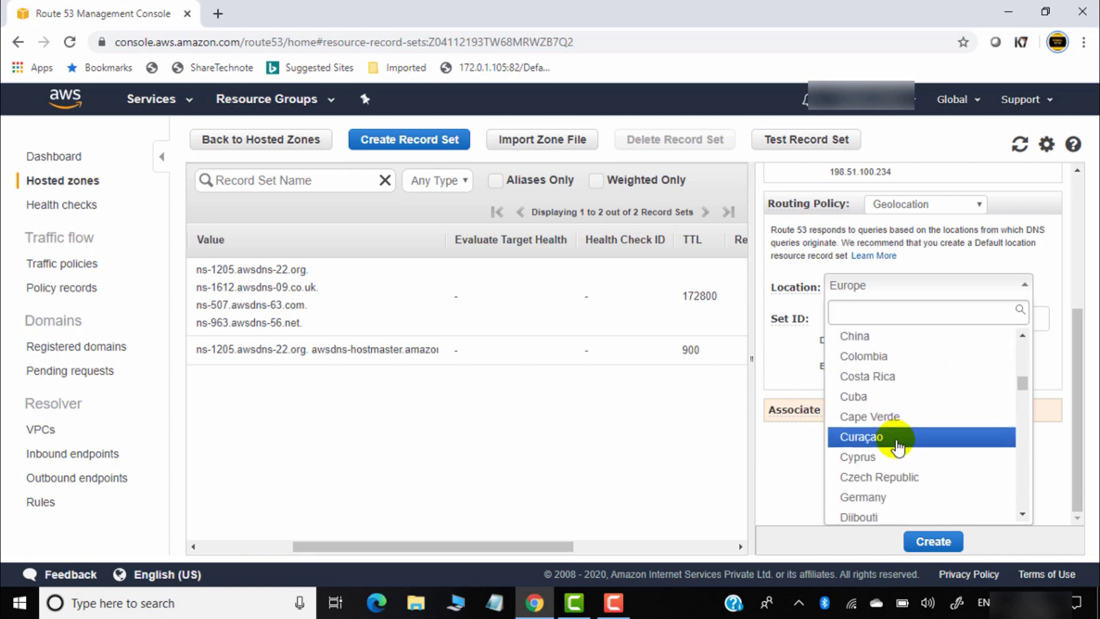
scroll(897, 451, "down", 8)
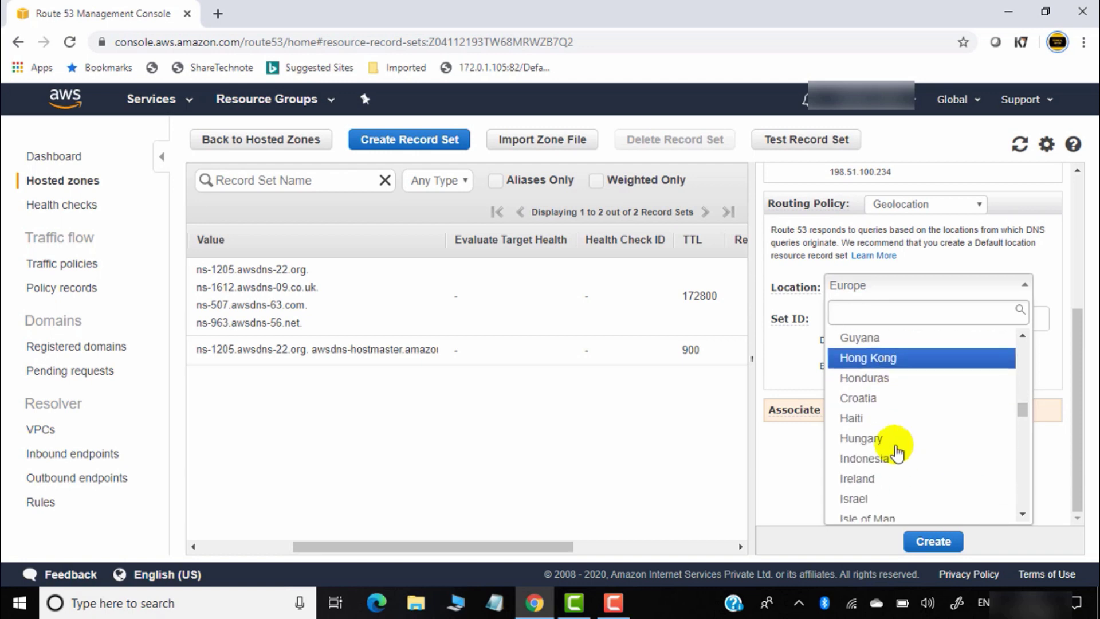
scroll(897, 453, "up", 20)
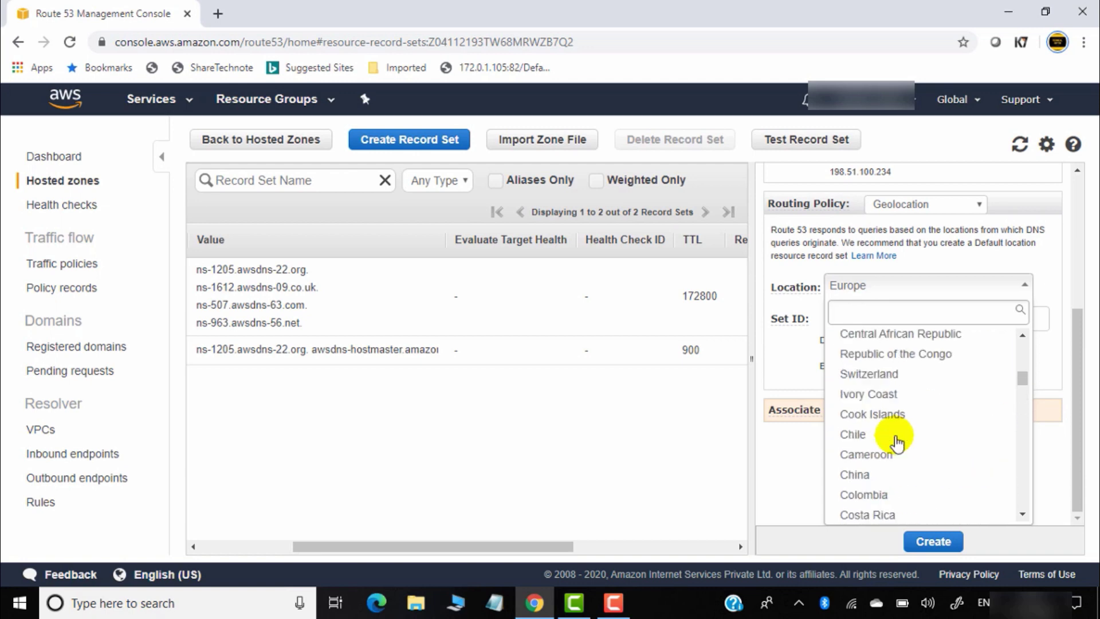
left_click(785, 440)
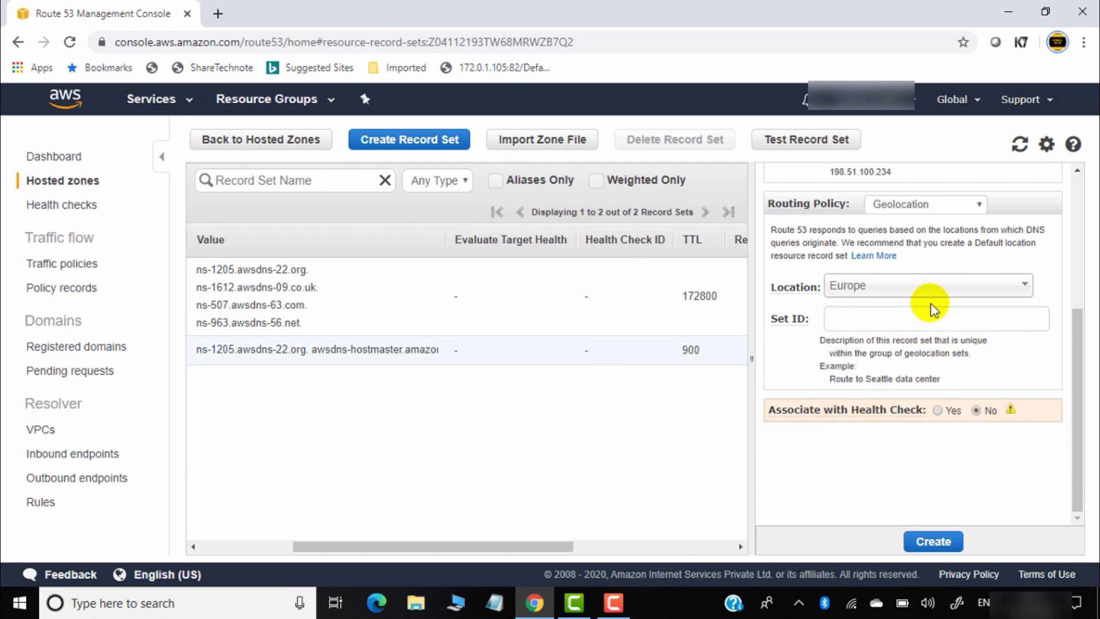
Switch the record set's routing policy to Multivalue Answer and review its value, Set ID and health check settings
scroll(978, 380, "up", 5)
scroll(914, 424, "down", 3)
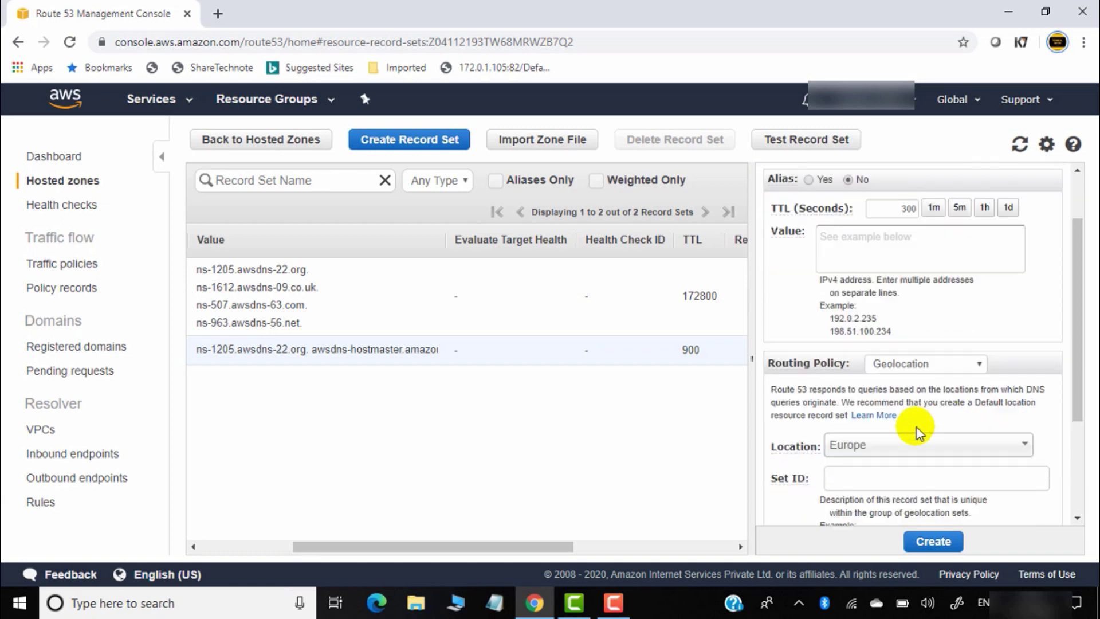
left_click(940, 281)
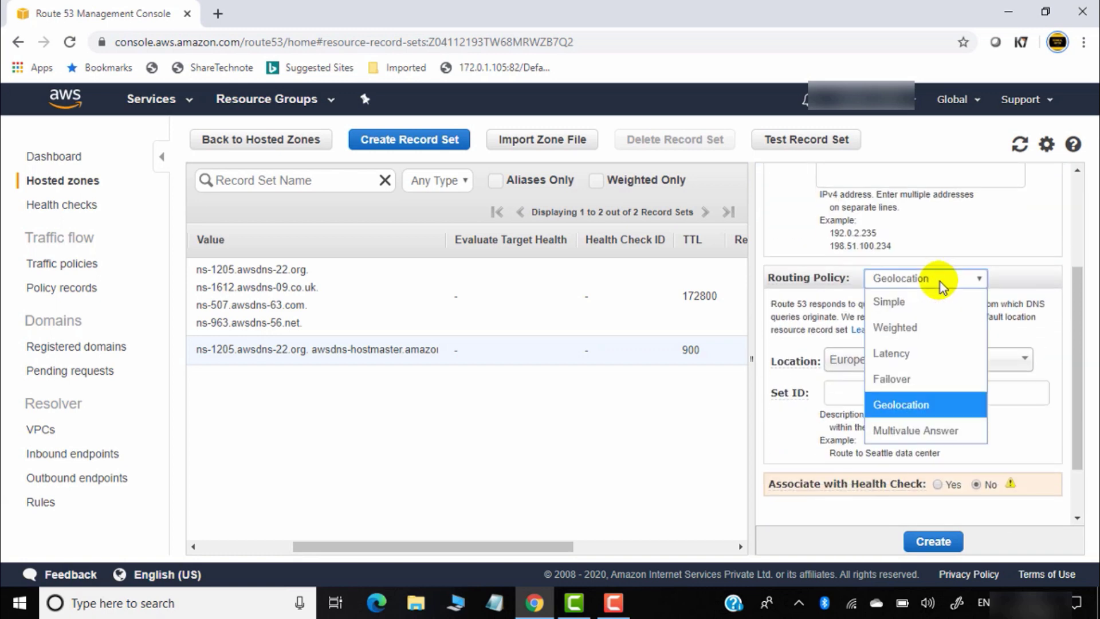
left_click(928, 431)
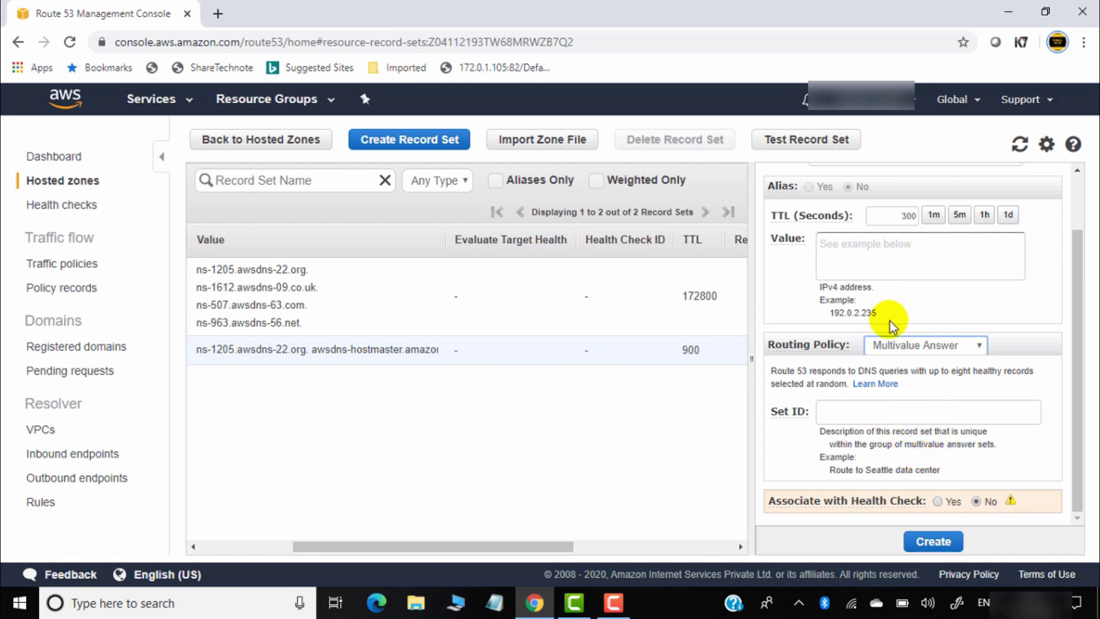
scroll(891, 319, "up", 1)
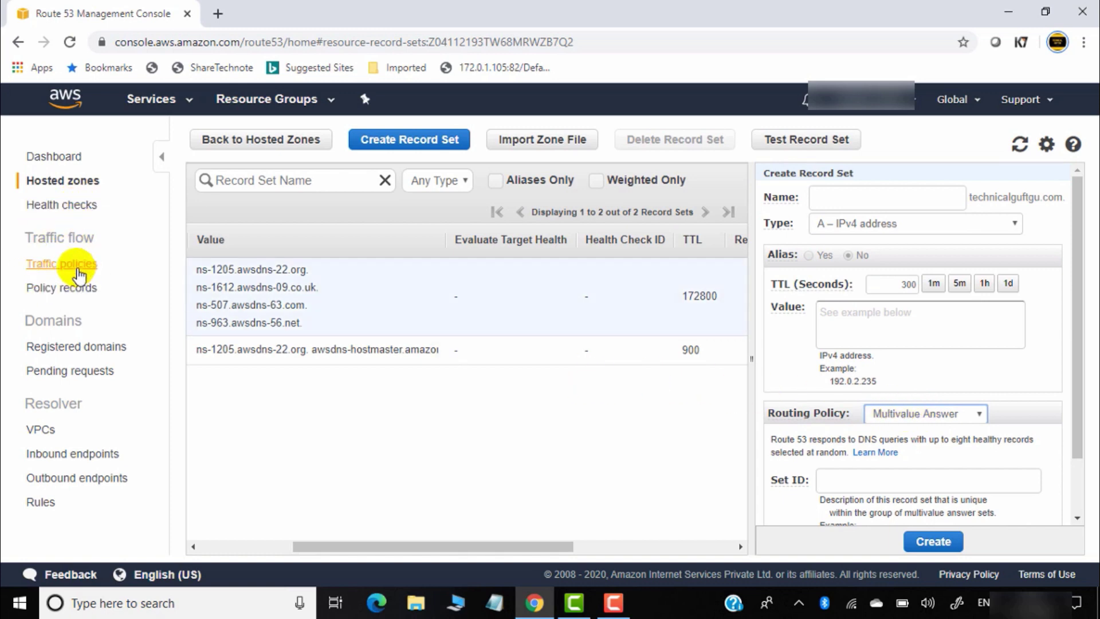
Start a traffic policy named GOOGLE.COM with the version description VERSION 1, and proceed to its visual editor
left_click(71, 270)
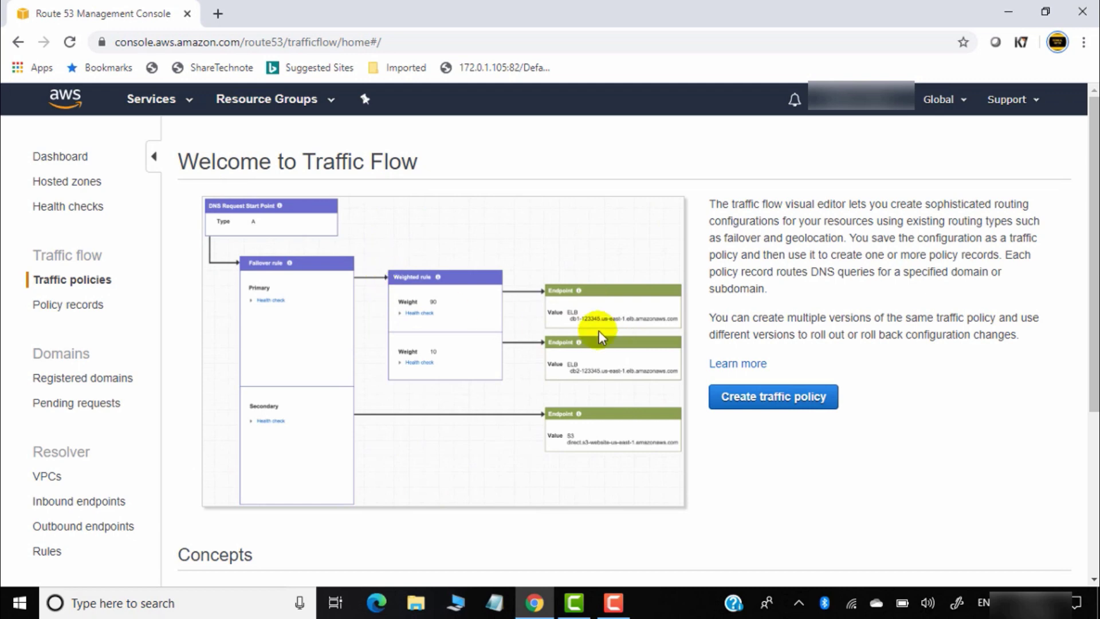
left_click(739, 395)
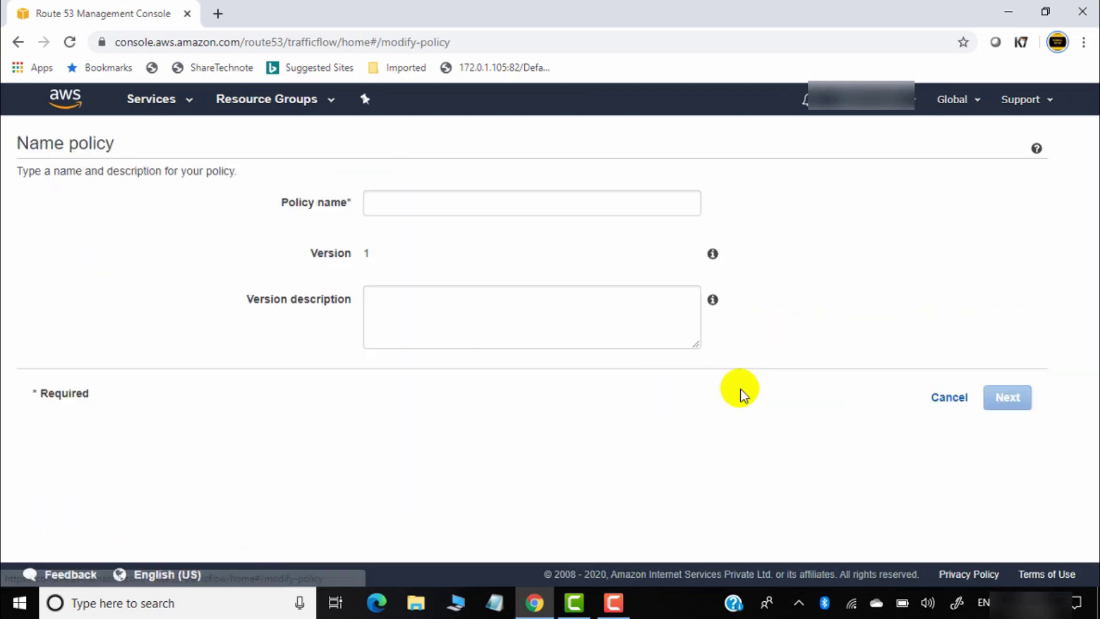
left_click(421, 205)
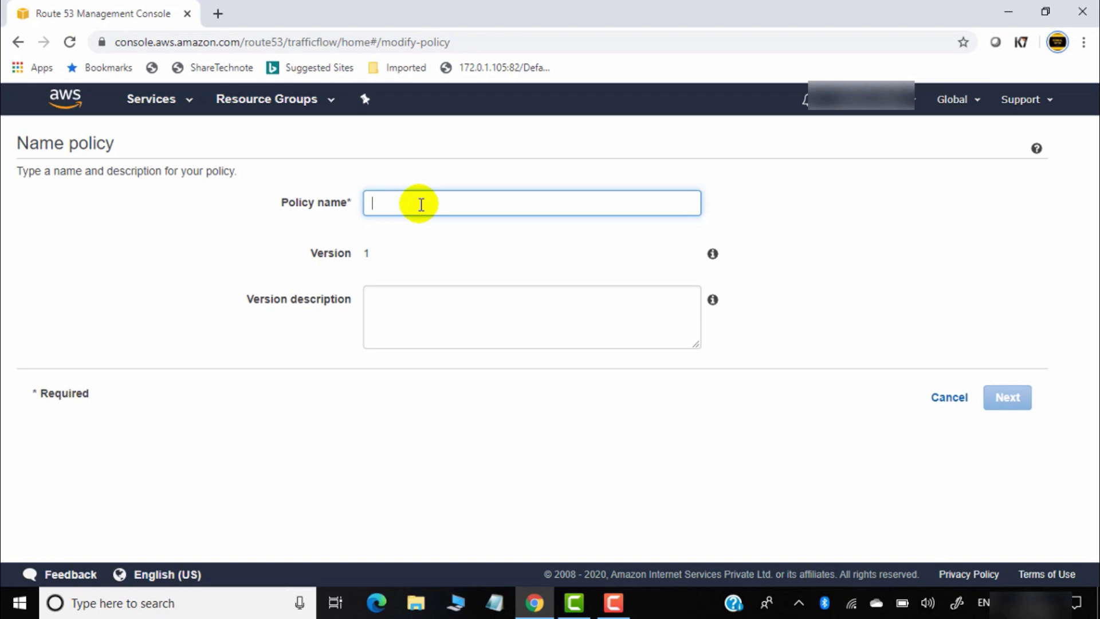
type("GOOGLE.COM")
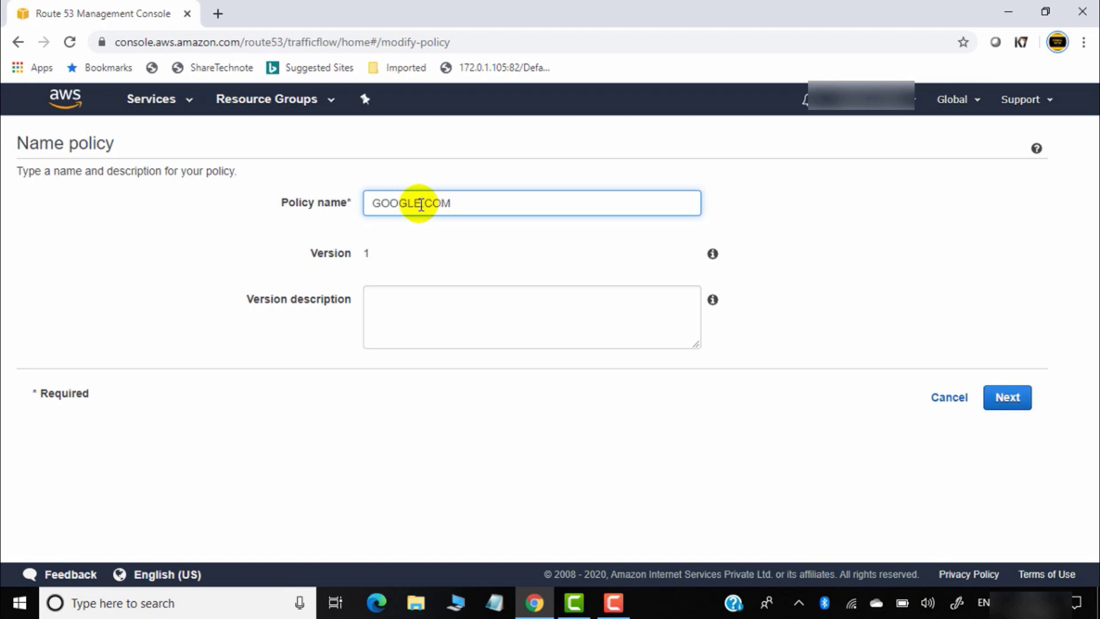
left_click(508, 317)
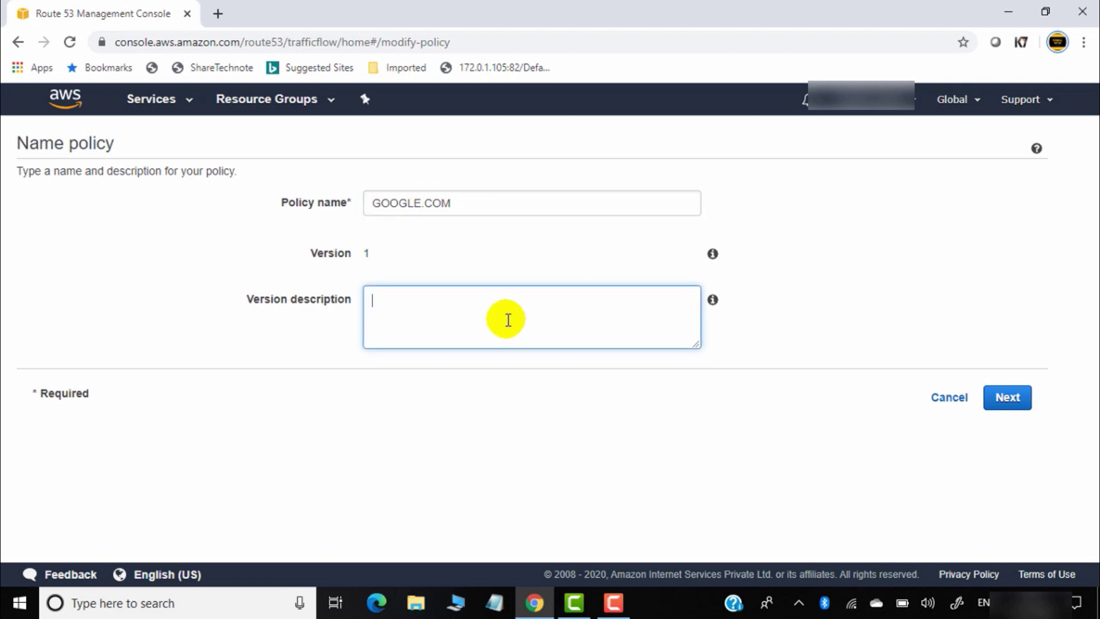
type("VERSION 1")
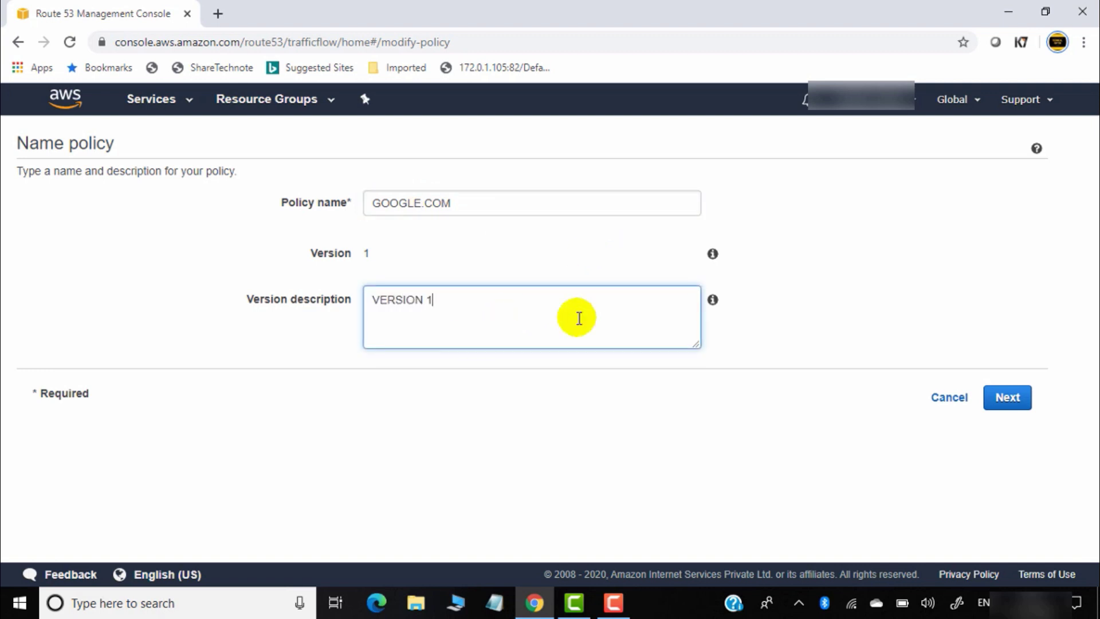
left_click(1008, 397)
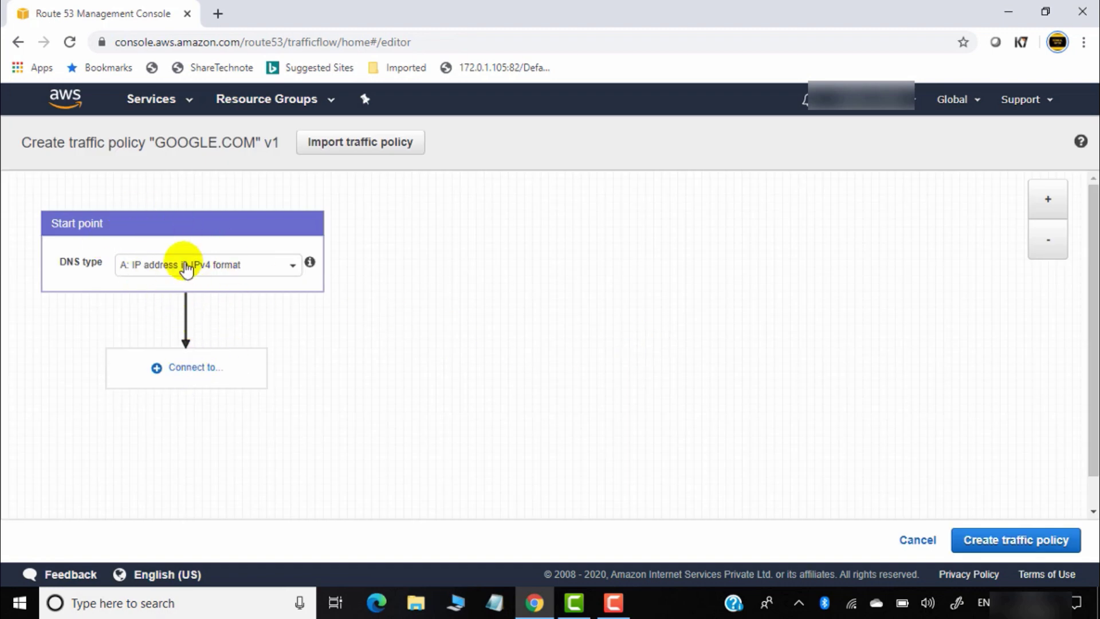
Select A: IP address in IPv4 format as the start point's DNS type and connect it to a geolocation rule
left_click(275, 269)
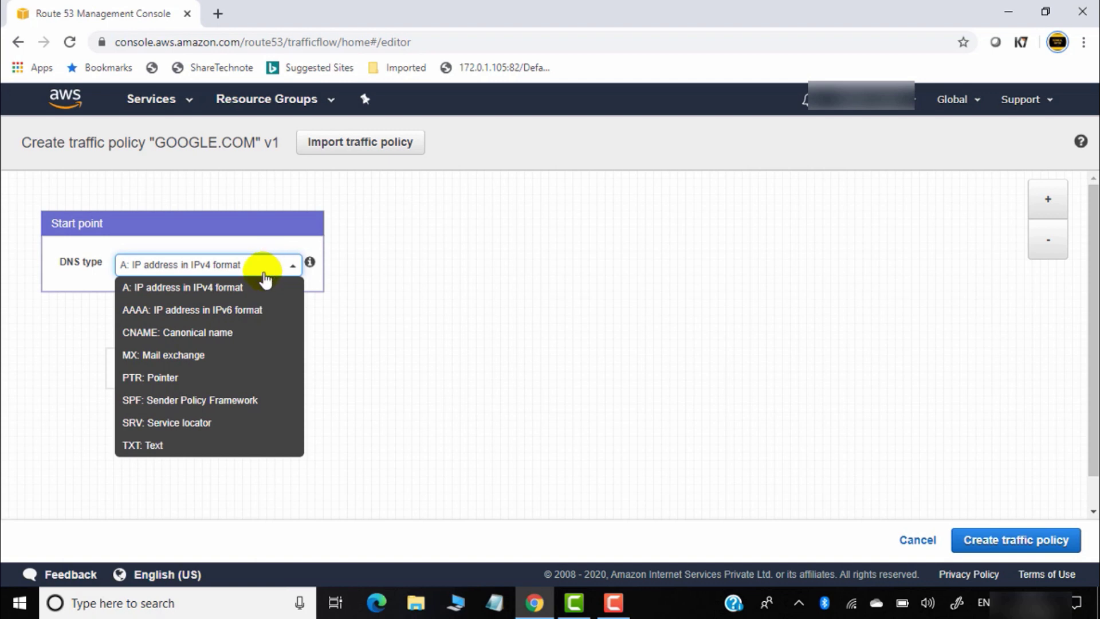
left_click(235, 288)
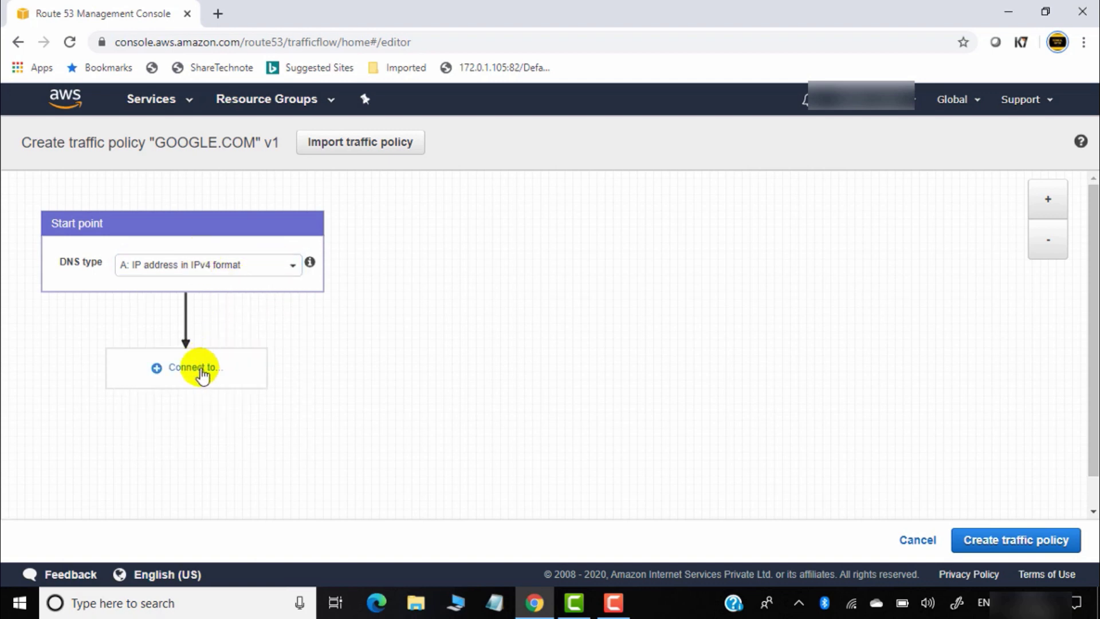
left_click(183, 366)
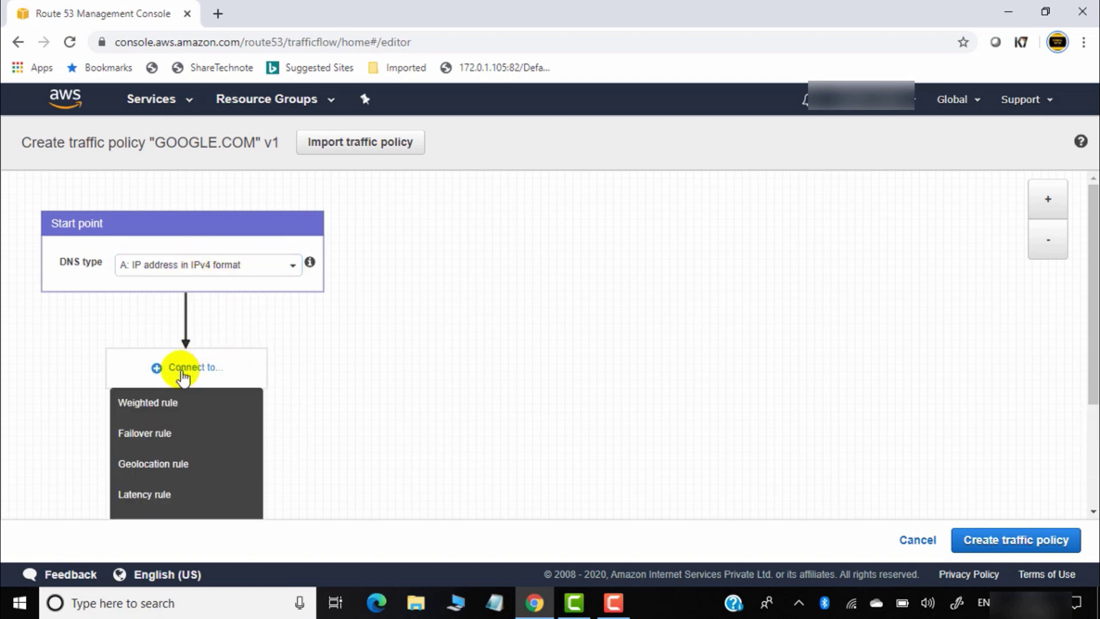
left_click(182, 465)
Set the geolocation rule's first location to Africa and review the rule and endpoint types it can connect to
left_click(442, 411)
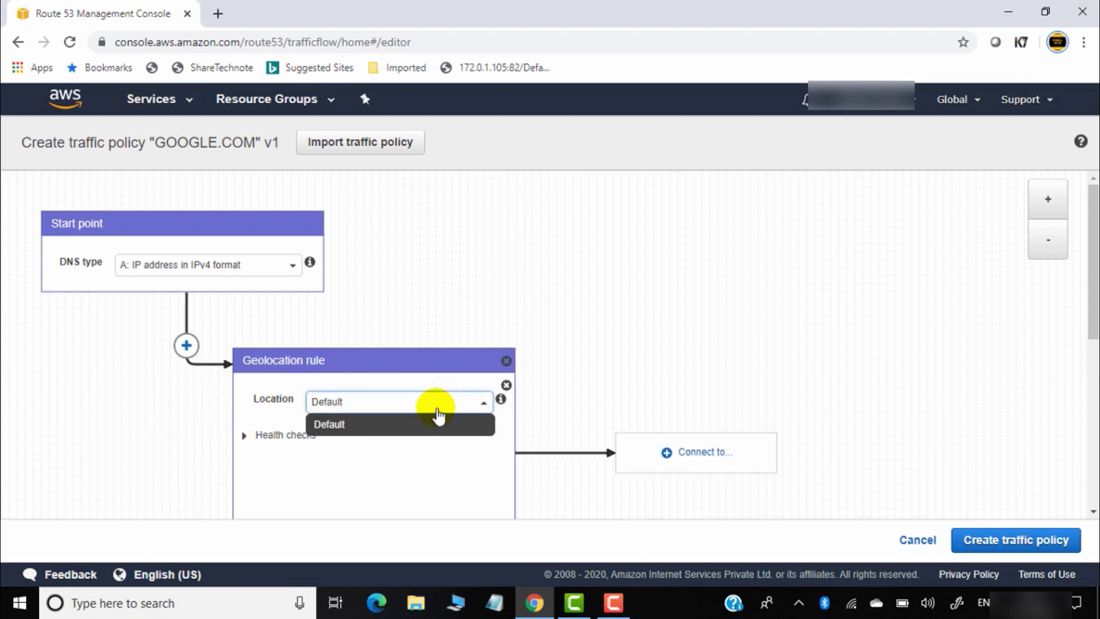
left_click(418, 435)
left_click(462, 408)
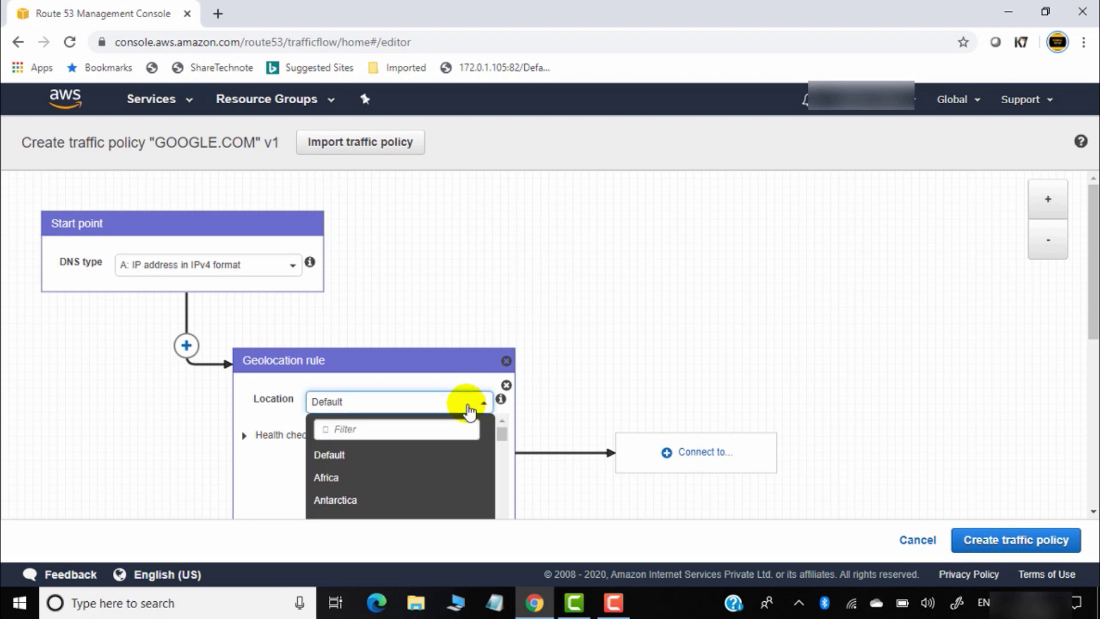
left_click(385, 486)
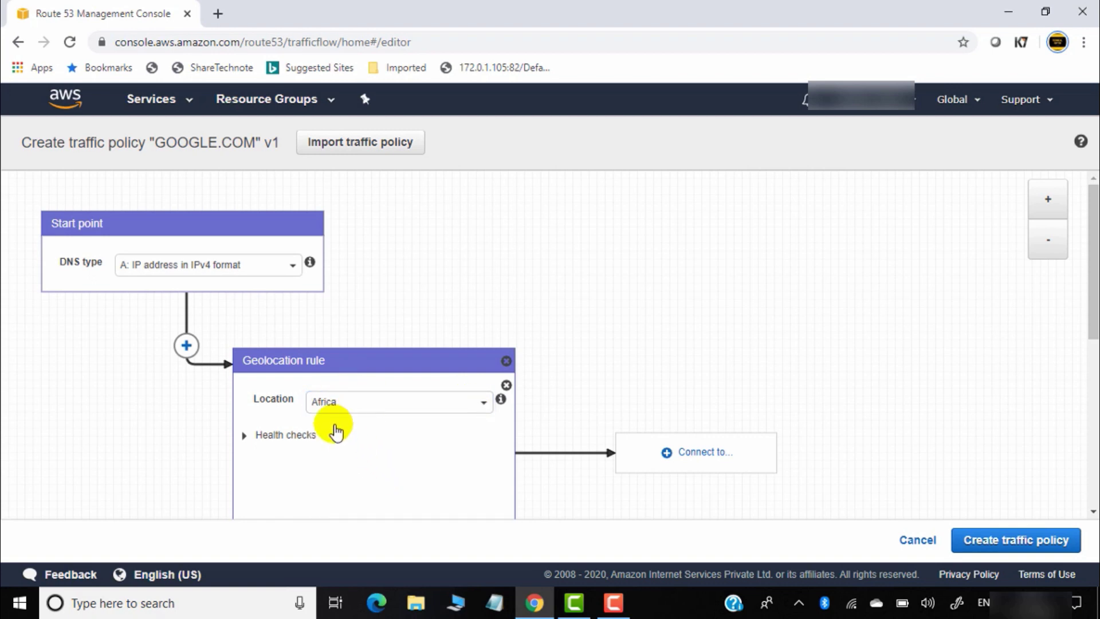
left_click(702, 460)
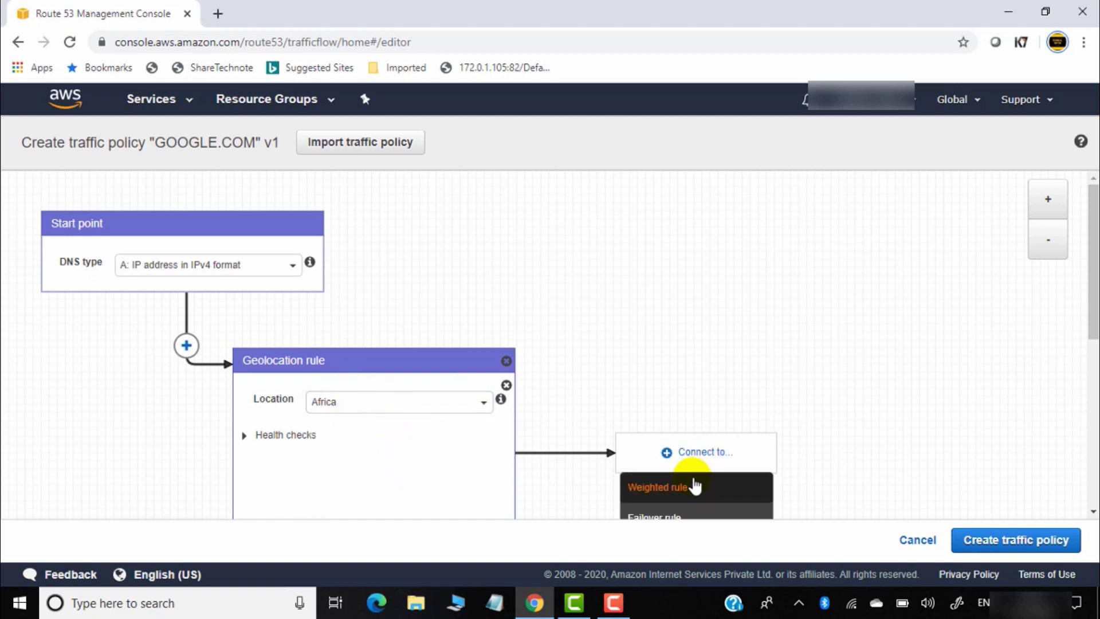
scroll(700, 489, "down", 2)
scroll(695, 474, "down", 3)
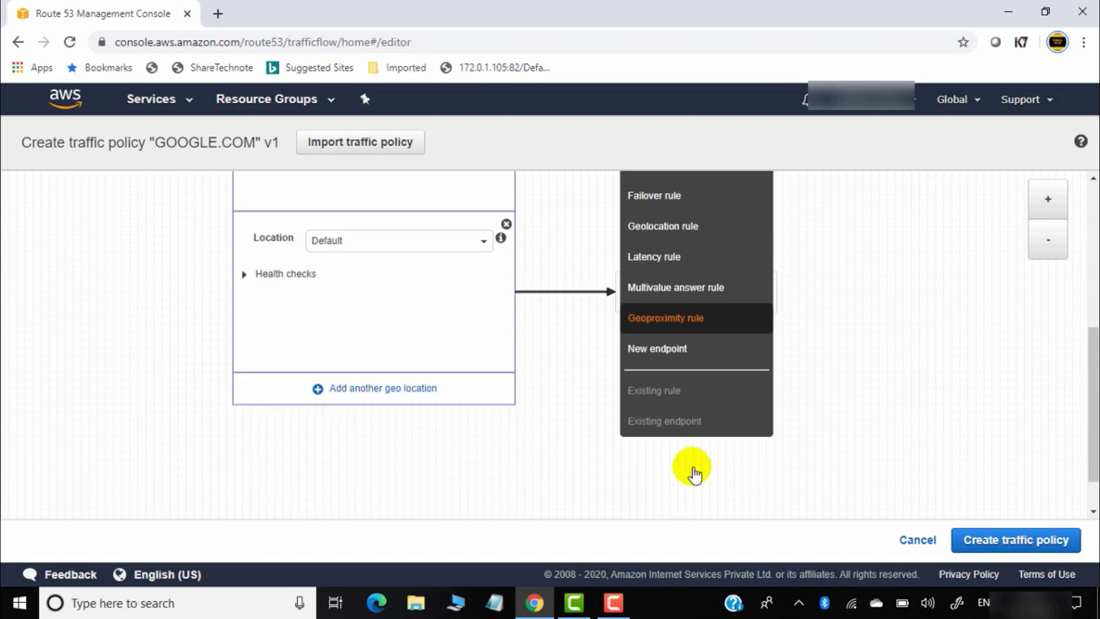
left_click(693, 467)
scroll(695, 466, "up", 4)
scroll(696, 465, "down", 4)
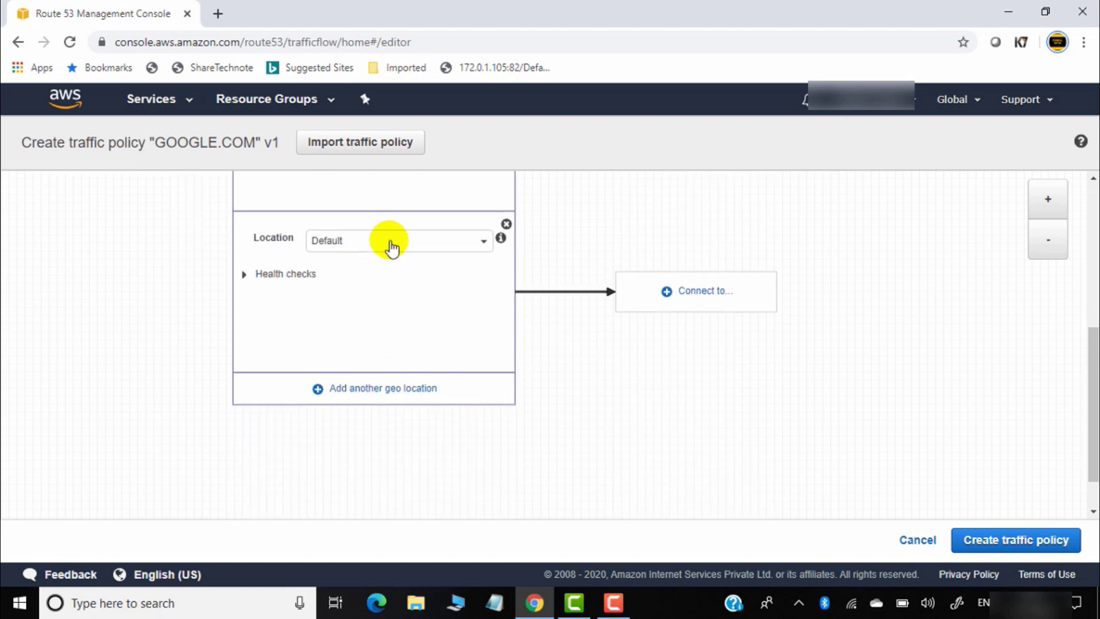
Add two more geo locations to the geolocation rule and check the connection options for the Africa location again
left_click(402, 401)
scroll(403, 406, "down", 3)
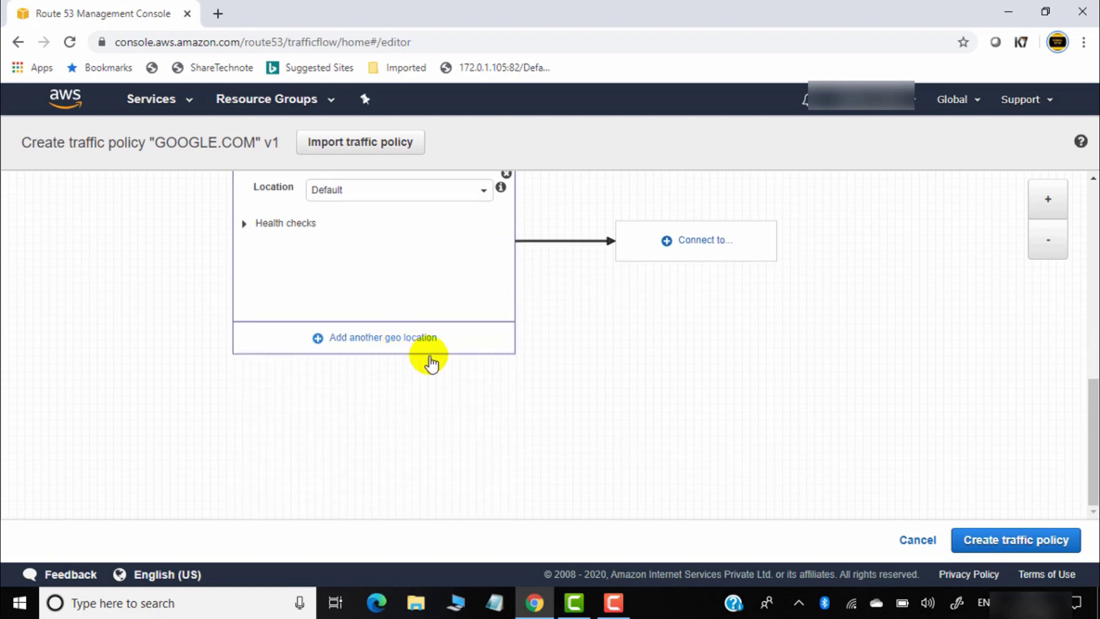
left_click(428, 341)
scroll(696, 263, "up", 4)
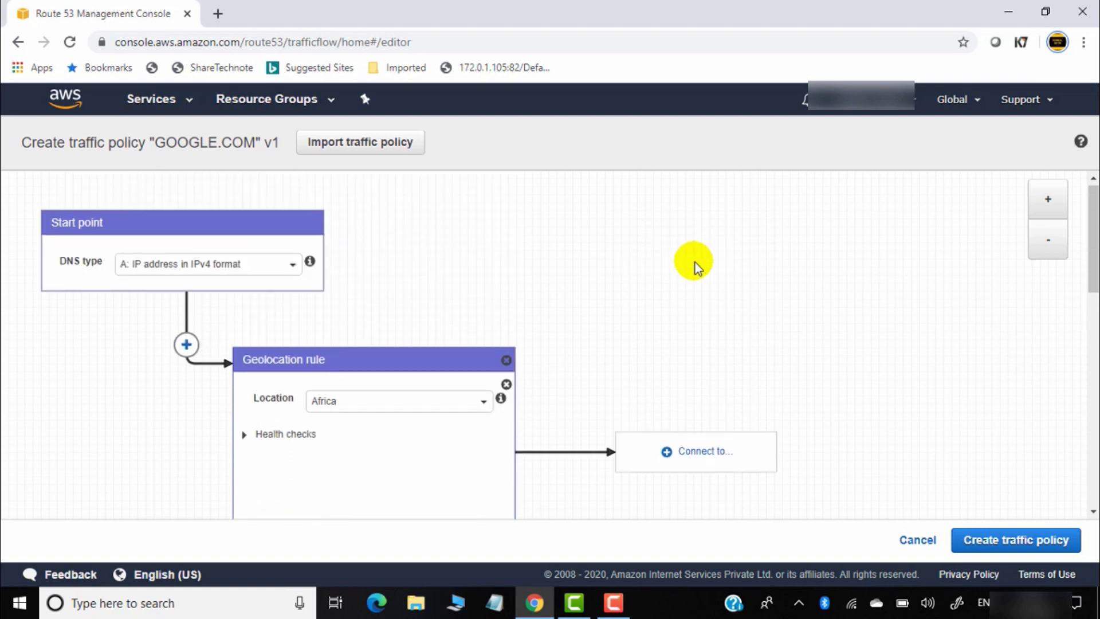
left_click(699, 454)
scroll(700, 459, "down", 5)
left_click(700, 452)
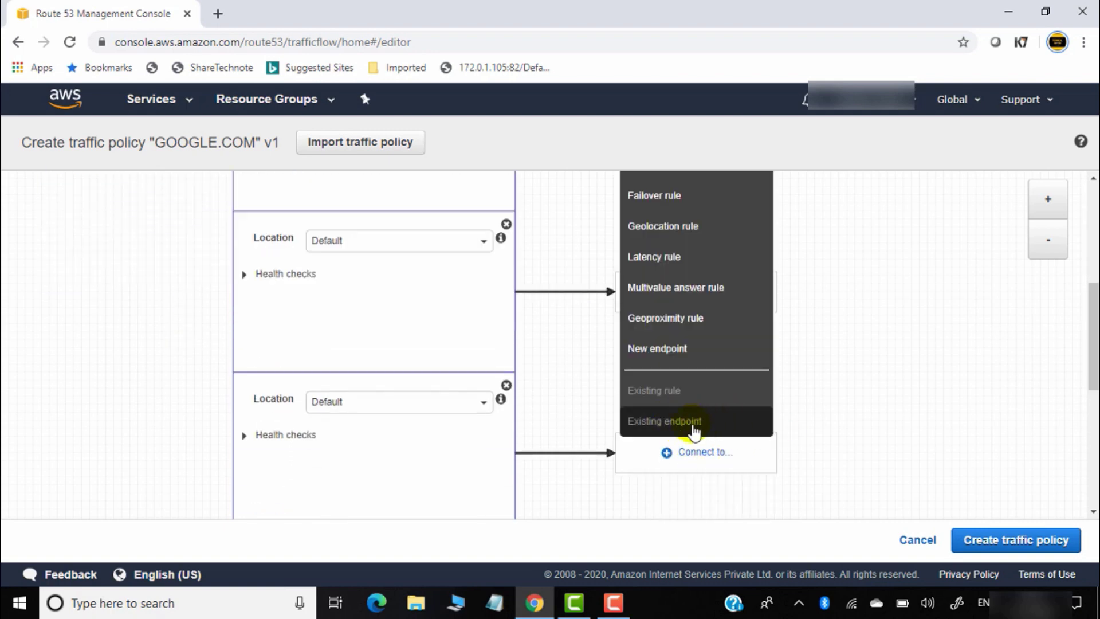
left_click(865, 302)
Cancel the creation of the GOOGLE.COM traffic policy and return to the traffic policies page
scroll(761, 327, "up", 3)
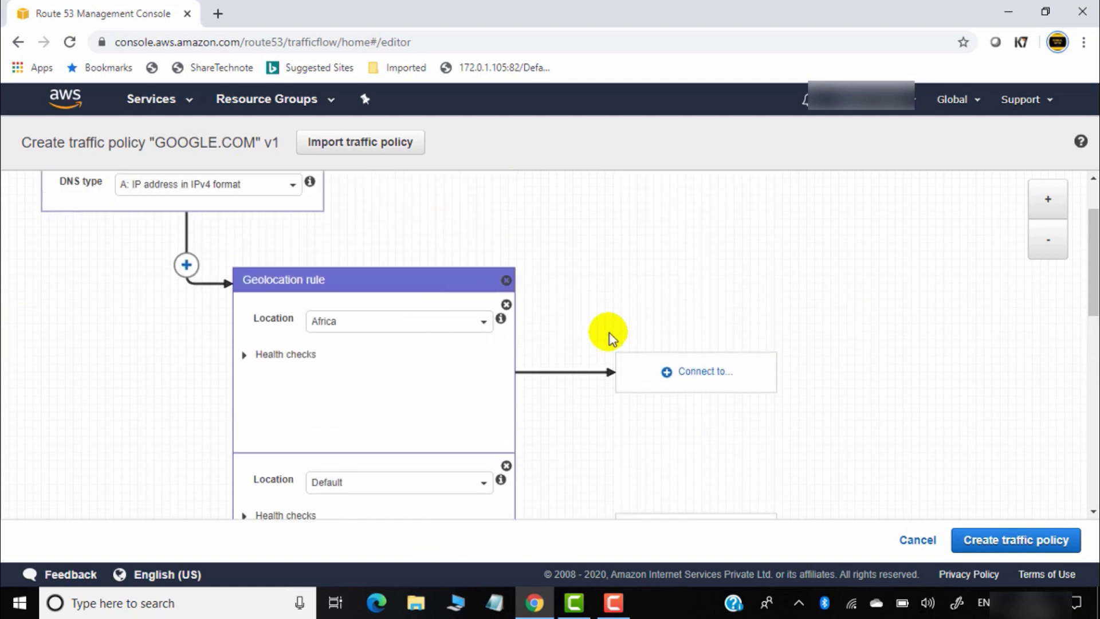
scroll(275, 275, "up", 2)
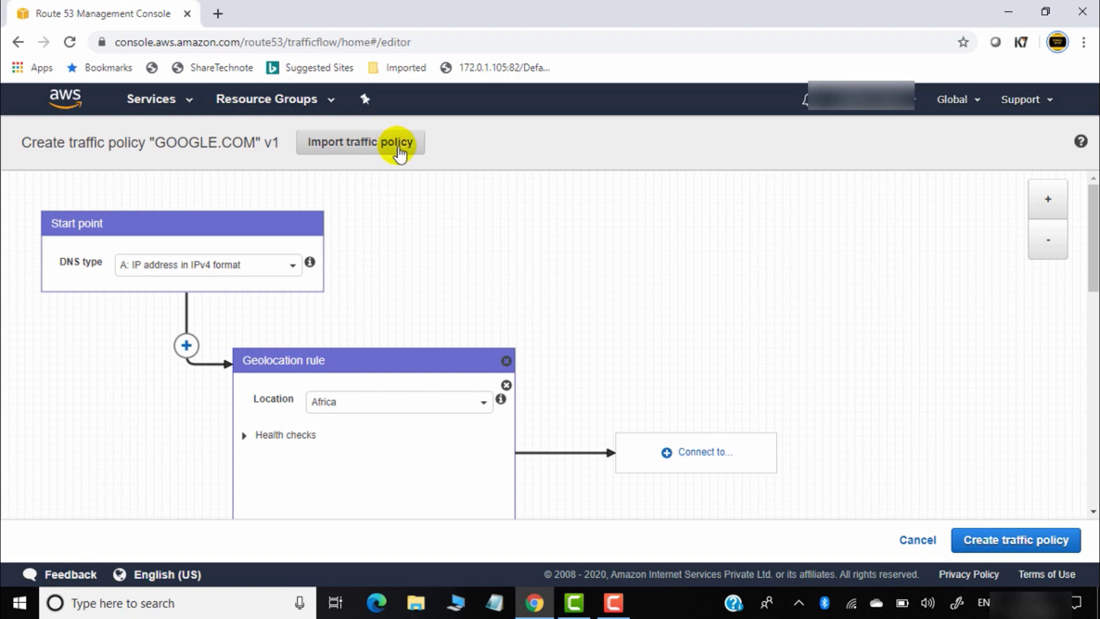
left_click(919, 541)
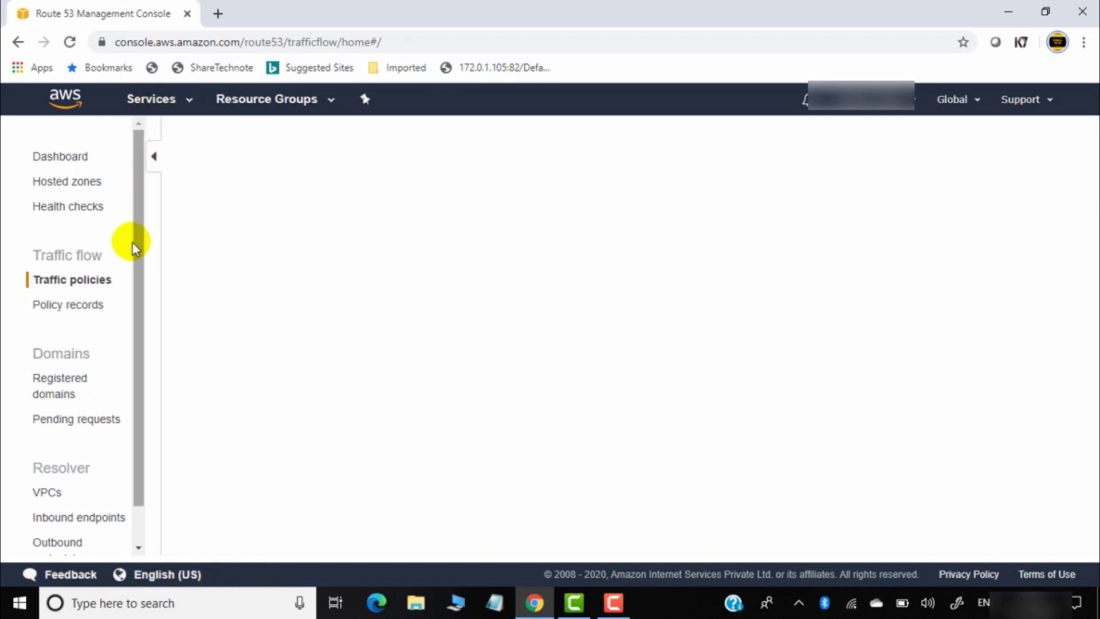
scroll(142, 286, "down", 1)
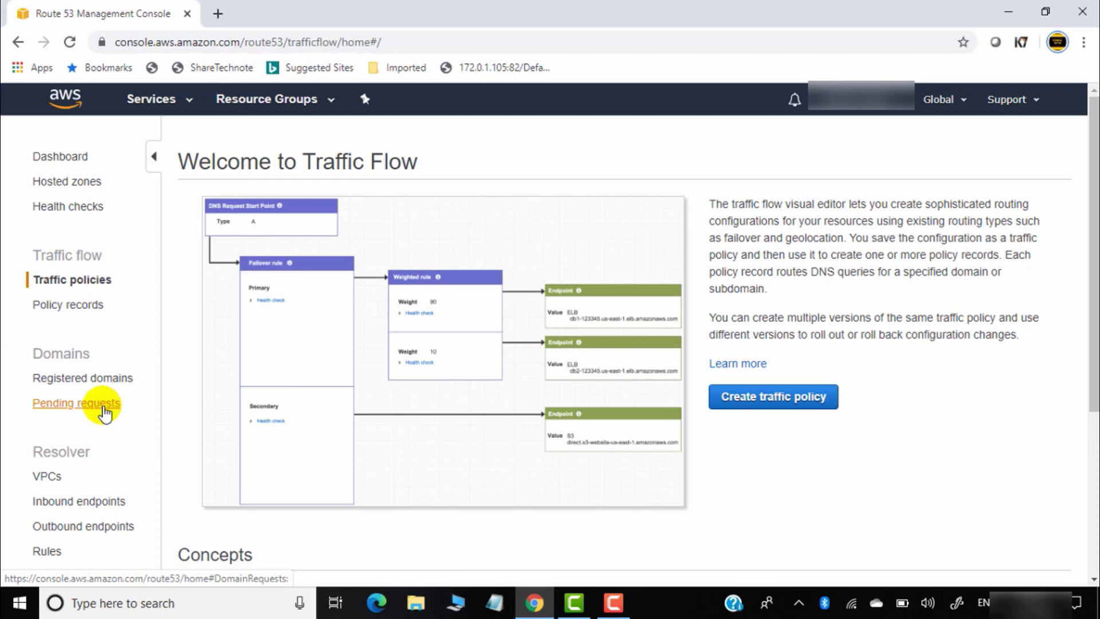
Delete the technicalguftgu.com hosted zone and confirm the deletion
left_click(52, 163)
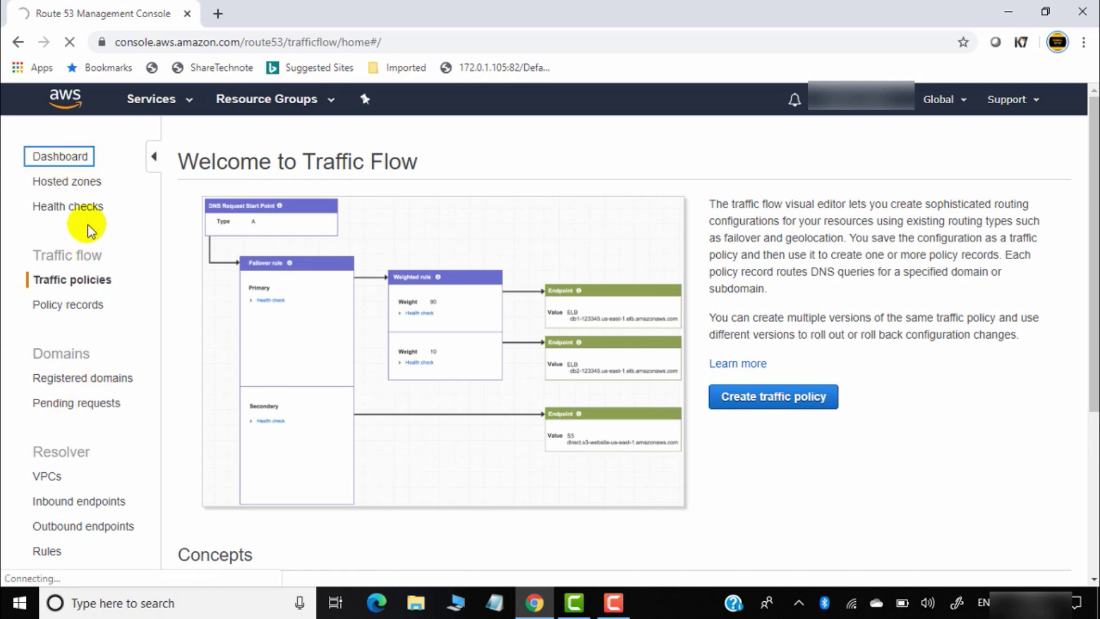
left_click(64, 189)
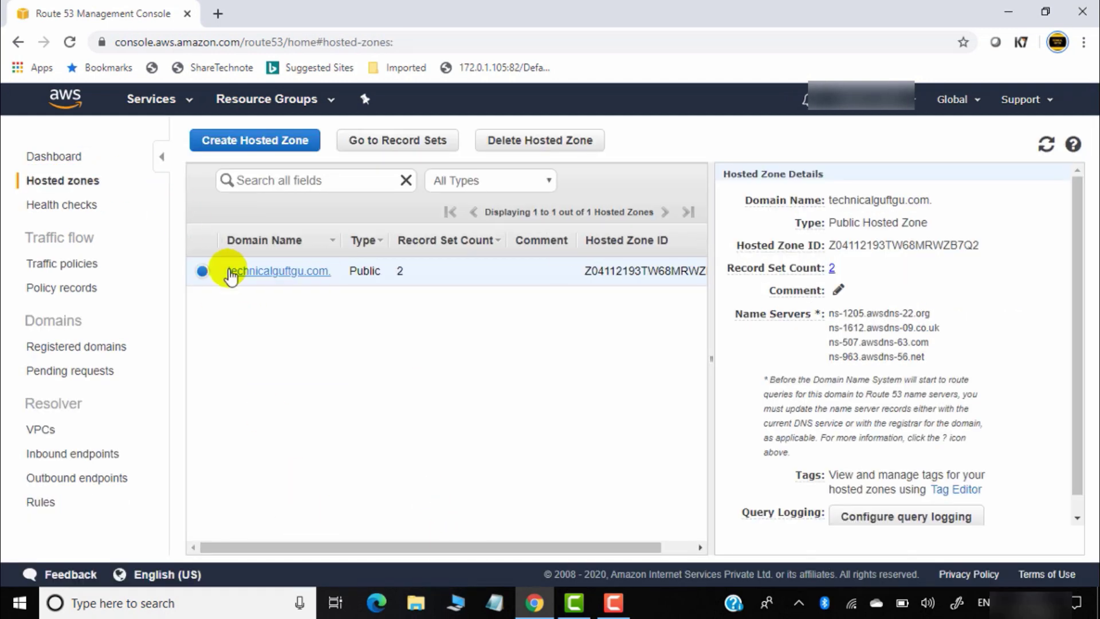
left_click(549, 144)
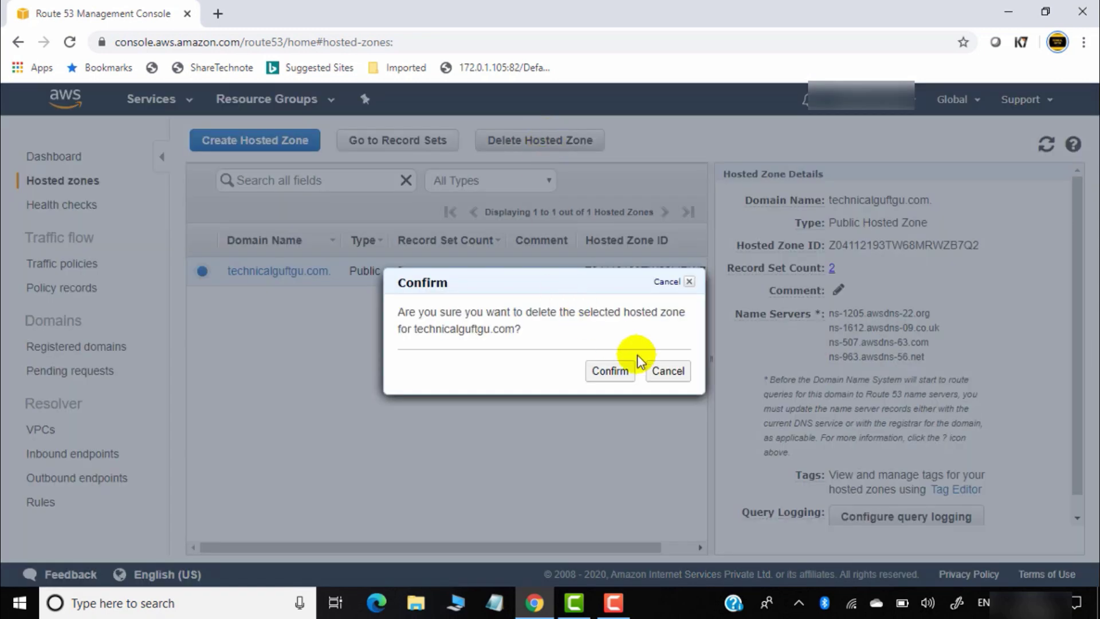
left_click(619, 377)
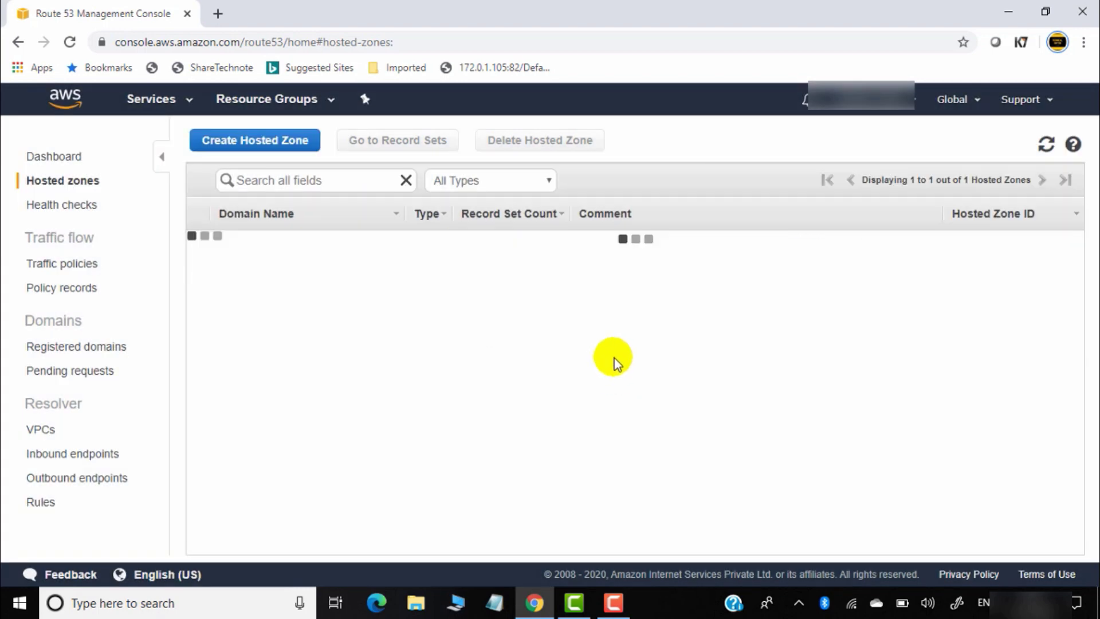